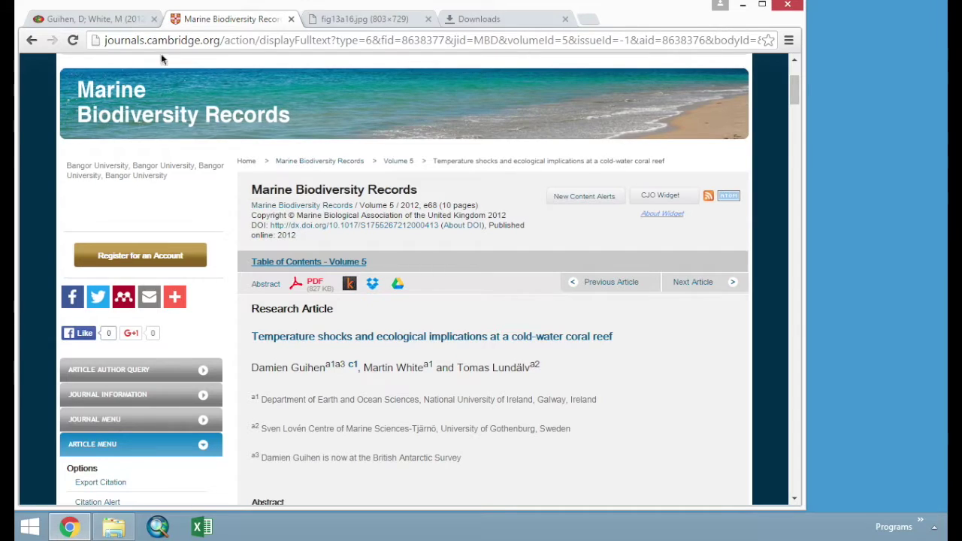
Glance at the PANGAEA dataset page, then scroll the Marine Biodiversity Records article down to Fig. 2.
{"action": "left_click", "coordinate": [104, 21]}
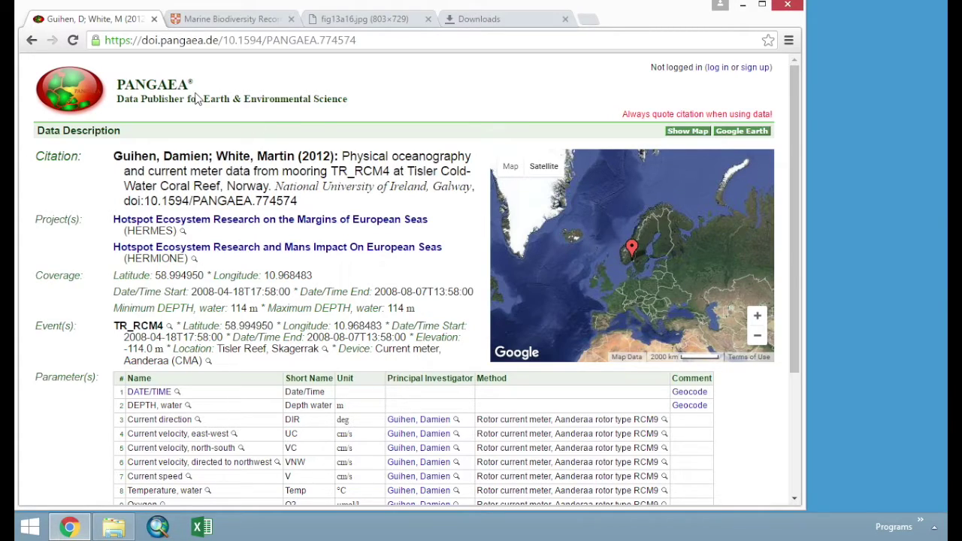
{"action": "left_click", "coordinate": [229, 20]}
{"action": "scroll", "coordinate": [508, 402], "scroll_direction": "down", "scroll_amount": 10}
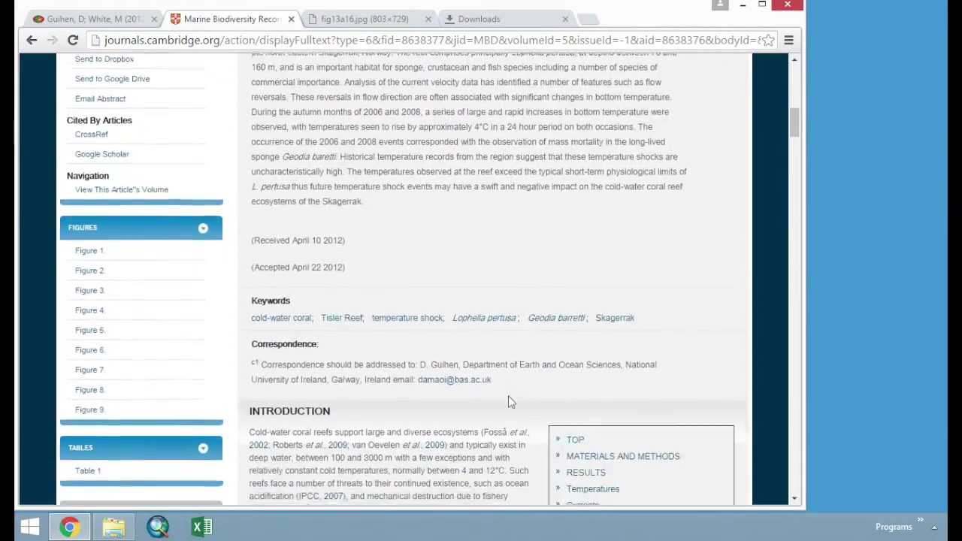
{"action": "scroll", "coordinate": [509, 402], "scroll_direction": "down", "scroll_amount": 15}
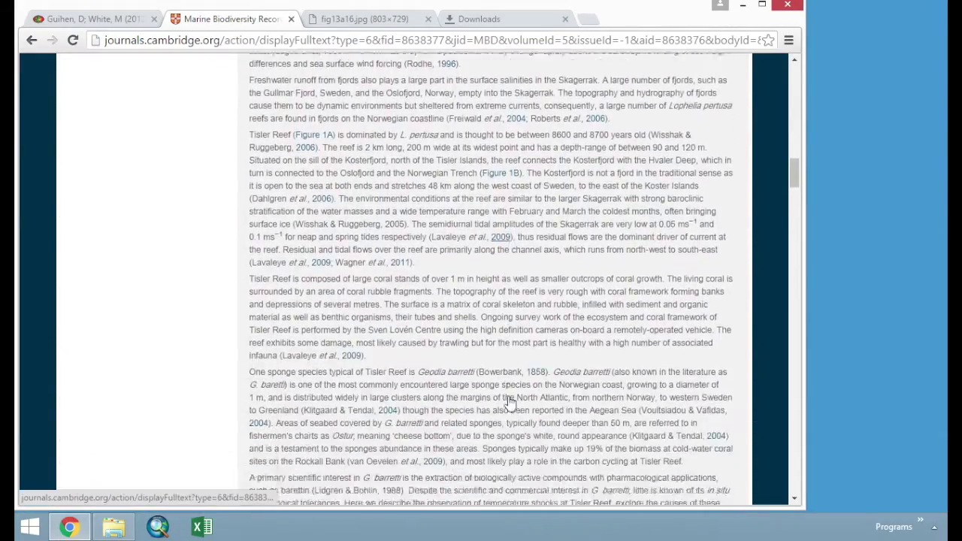
{"action": "scroll", "coordinate": [508, 403], "scroll_direction": "down", "scroll_amount": 6}
{"action": "scroll", "coordinate": [509, 402], "scroll_direction": "down", "scroll_amount": 2}
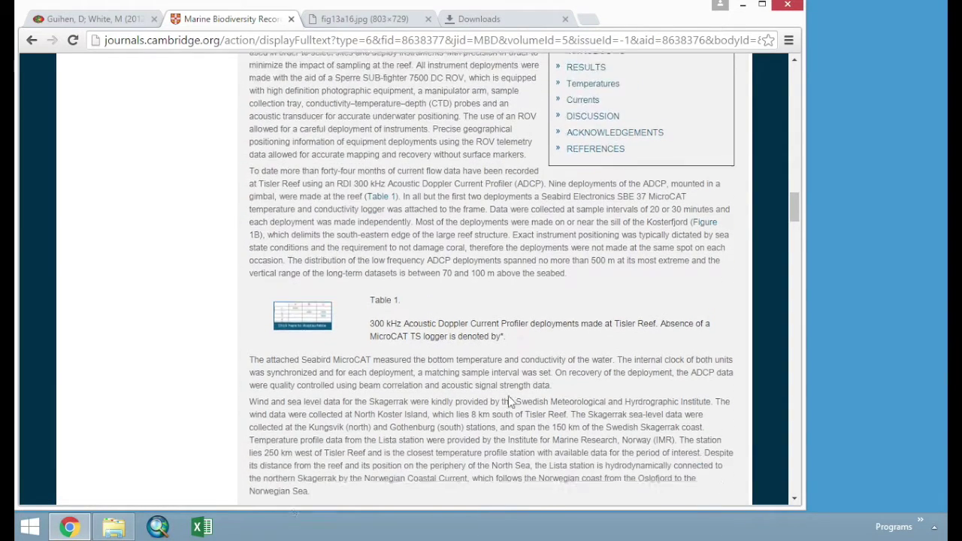
{"action": "scroll", "coordinate": [508, 401], "scroll_direction": "down", "scroll_amount": 6}
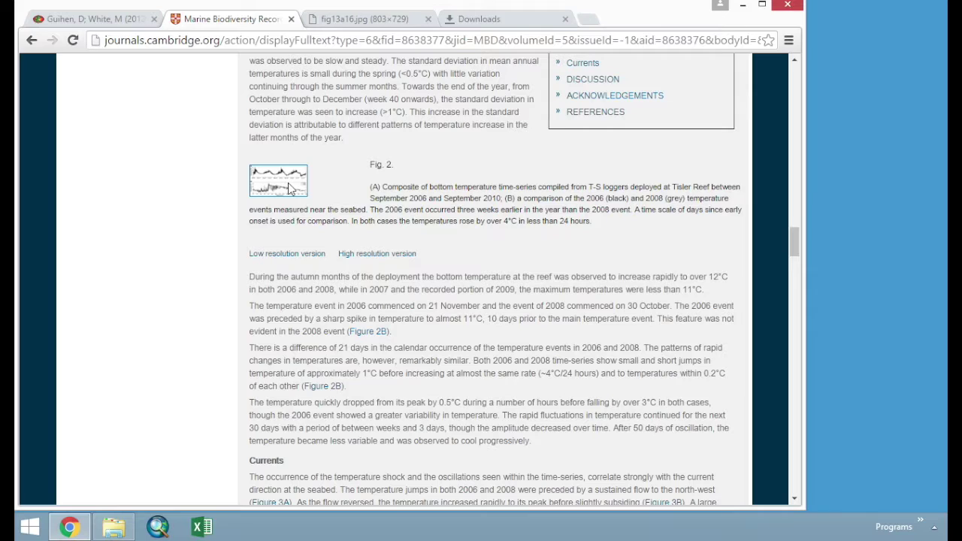
View the full-size Fig. 2 temperature graphs in a new tab.
{"action": "left_click", "coordinate": [308, 255]}
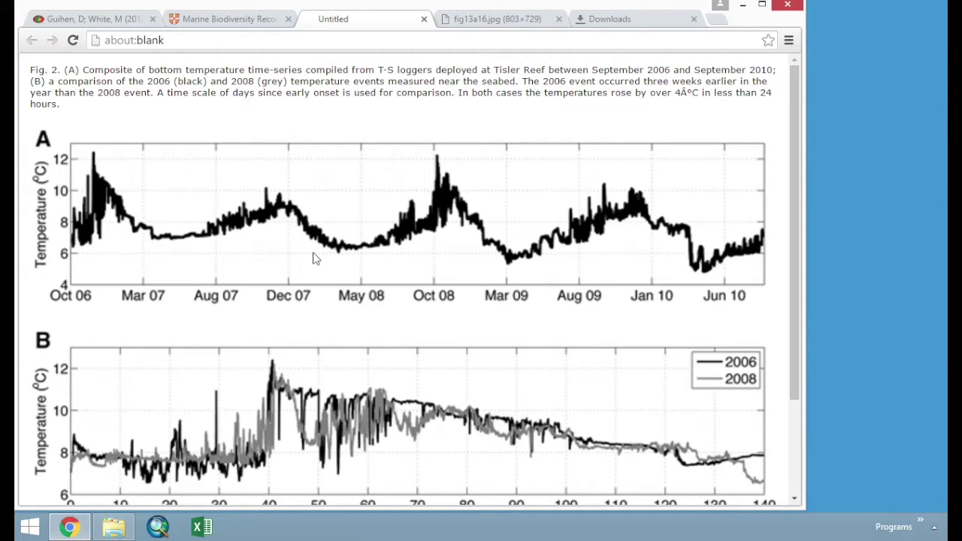
{"action": "scroll", "coordinate": [316, 259], "scroll_direction": "down", "scroll_amount": 1}
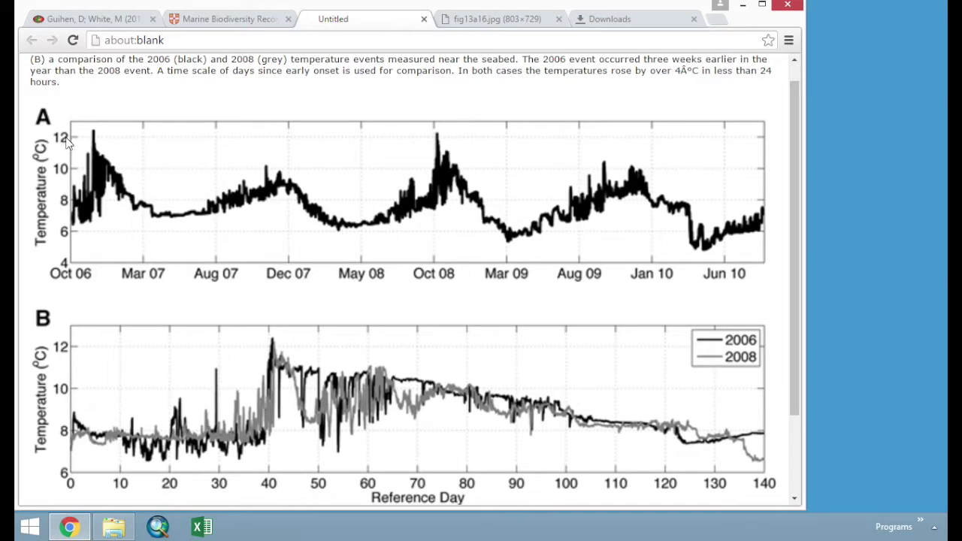
{"action": "left_click", "coordinate": [255, 18]}
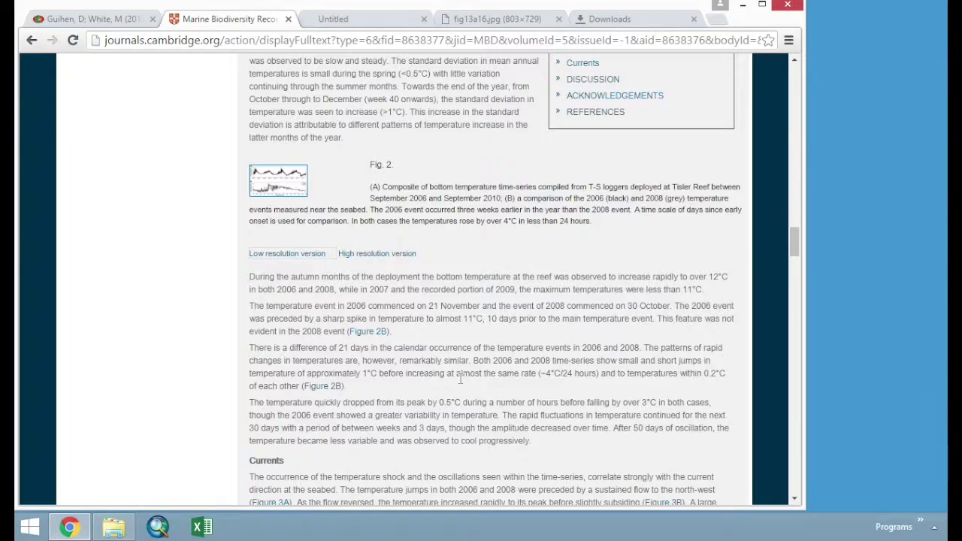
{"action": "scroll", "coordinate": [459, 382], "scroll_direction": "down", "scroll_amount": 4}
{"action": "scroll", "coordinate": [459, 381], "scroll_direction": "down", "scroll_amount": 2}
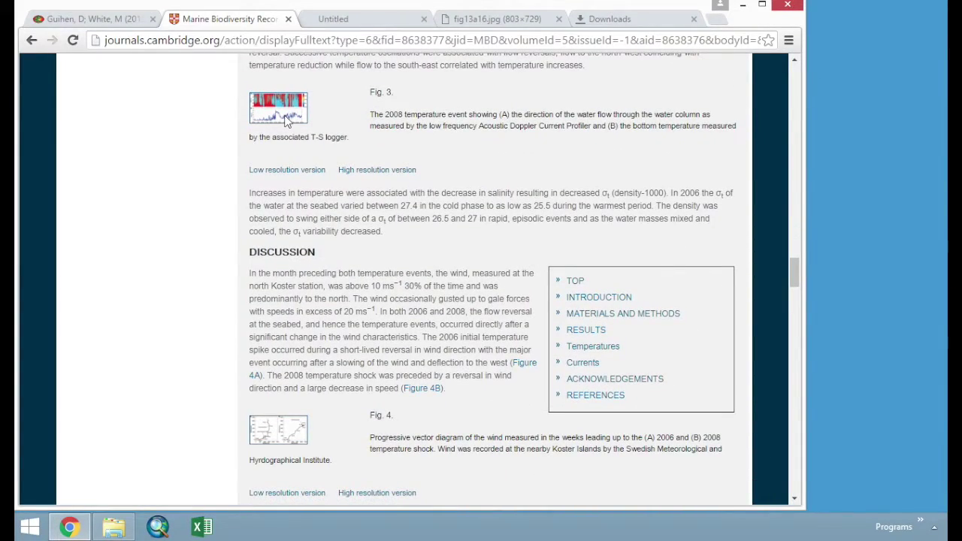
View the full-size Fig. 3 figure, then return to the PANGAEA dataset page.
{"action": "left_click", "coordinate": [322, 171]}
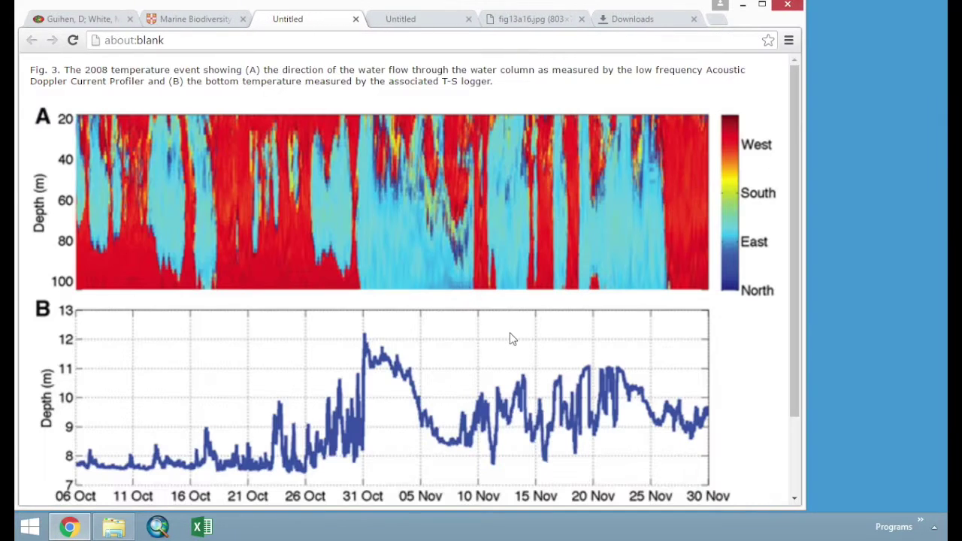
{"action": "scroll", "coordinate": [510, 339], "scroll_direction": "down", "scroll_amount": 1}
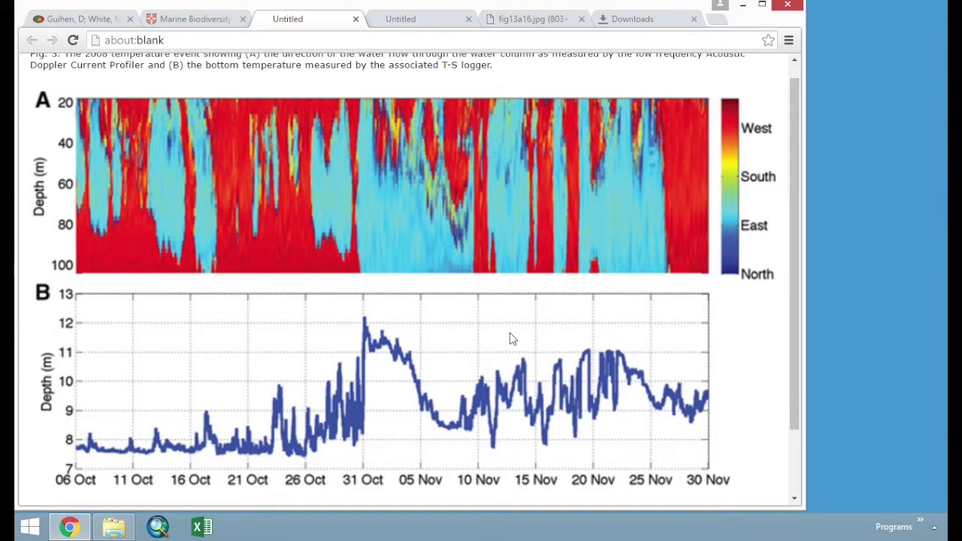
{"action": "scroll", "coordinate": [510, 339], "scroll_direction": "down", "scroll_amount": 1}
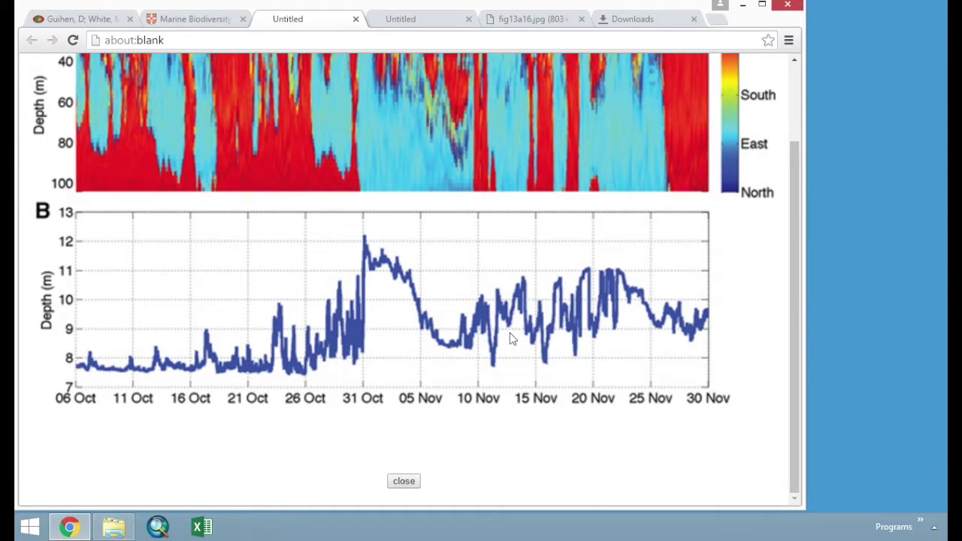
{"action": "left_click", "coordinate": [104, 20]}
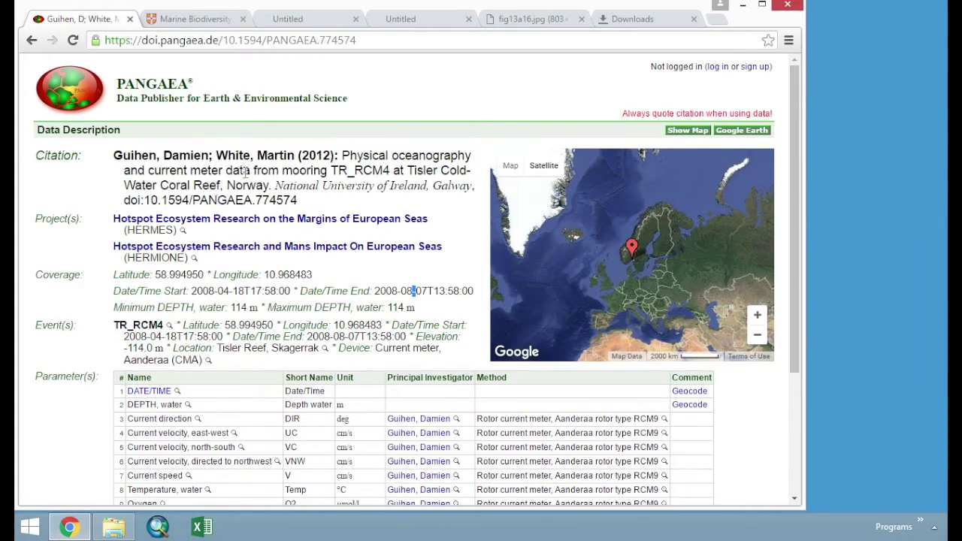
Download the Tisler Reef current dataset as tab-delimited text.
{"action": "scroll", "coordinate": [236, 236], "scroll_direction": "down", "scroll_amount": 3}
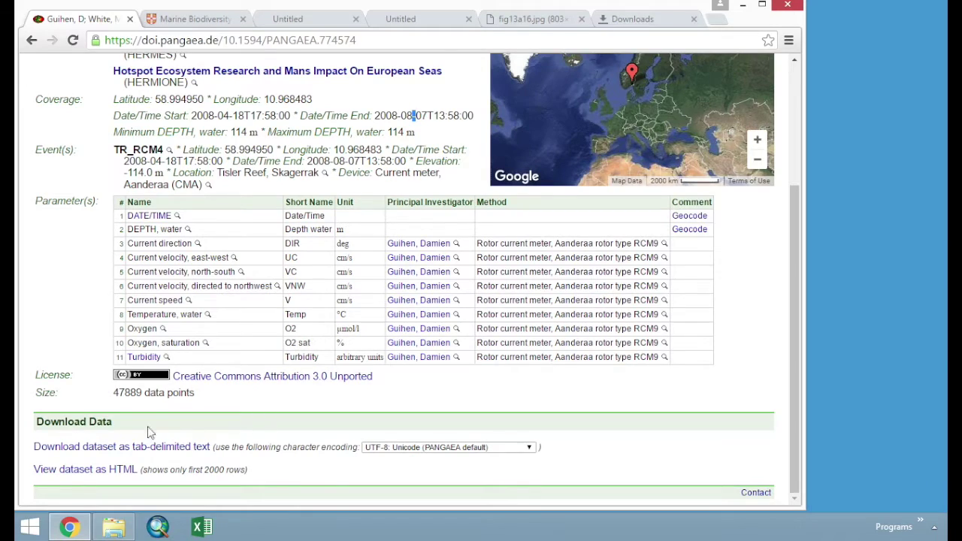
{"action": "left_click", "coordinate": [200, 449]}
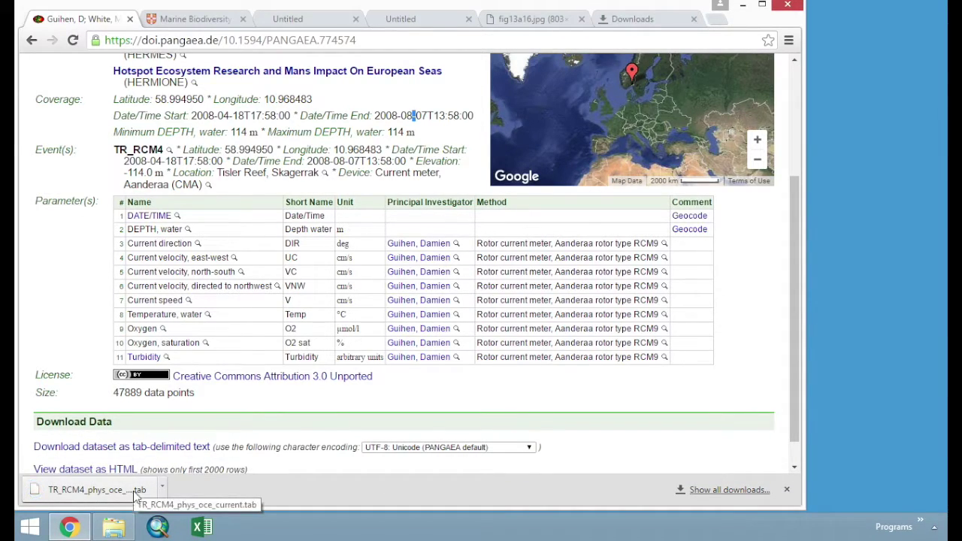
{"action": "left_click", "coordinate": [135, 493]}
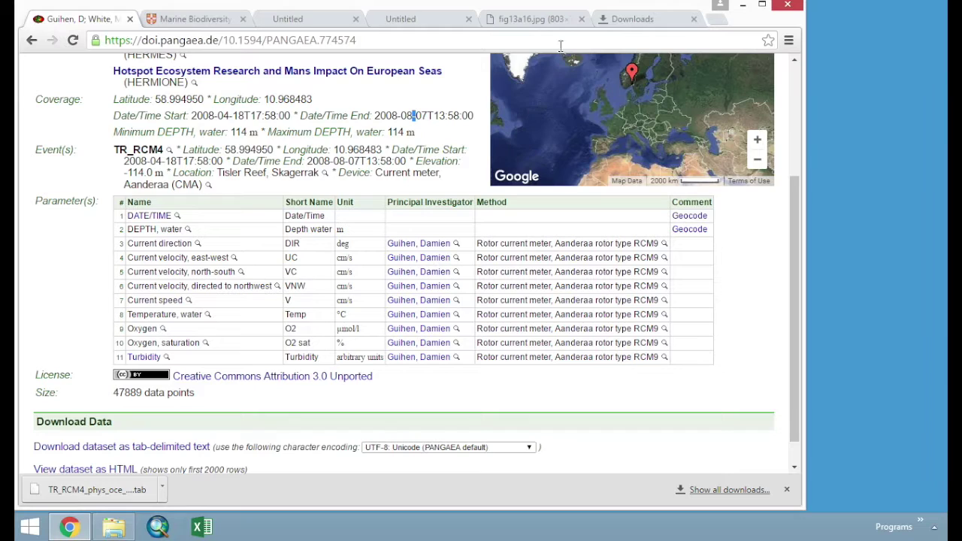
Confirm TR_RCM4_phys_oce_current.tab (459 KB) is in Downloads, then launch Excel to open a workbook.
{"action": "left_click", "coordinate": [114, 527]}
{"action": "left_click", "coordinate": [585, 166]}
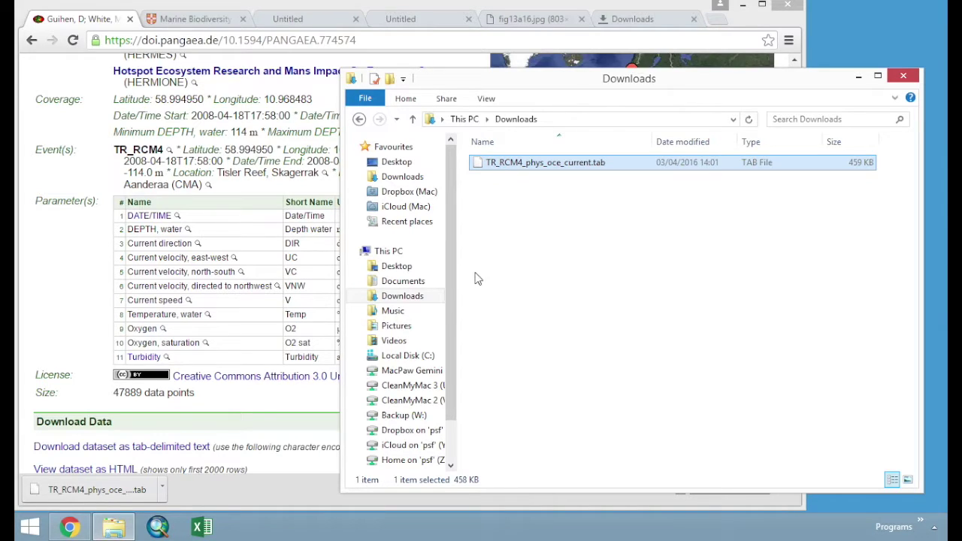
{"action": "left_click", "coordinate": [202, 526]}
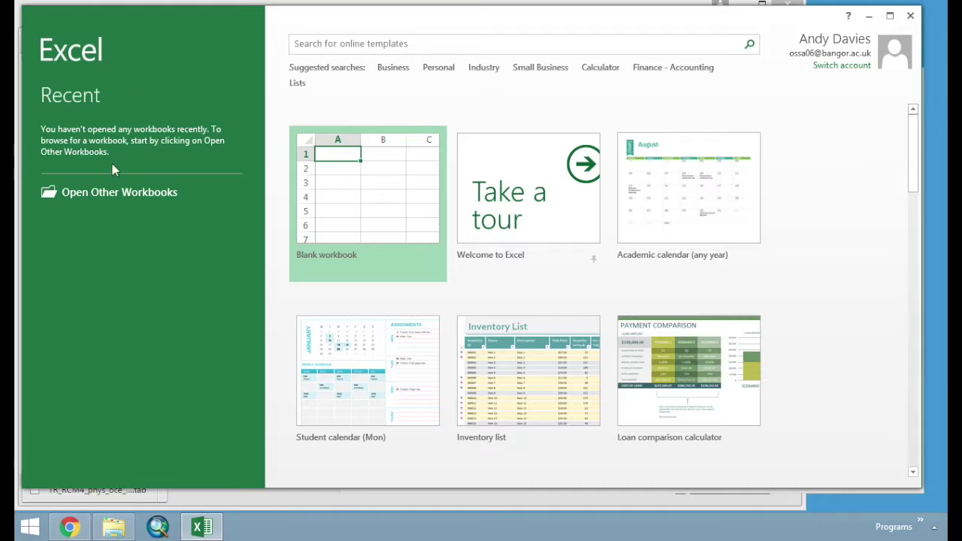
{"action": "left_click", "coordinate": [109, 192]}
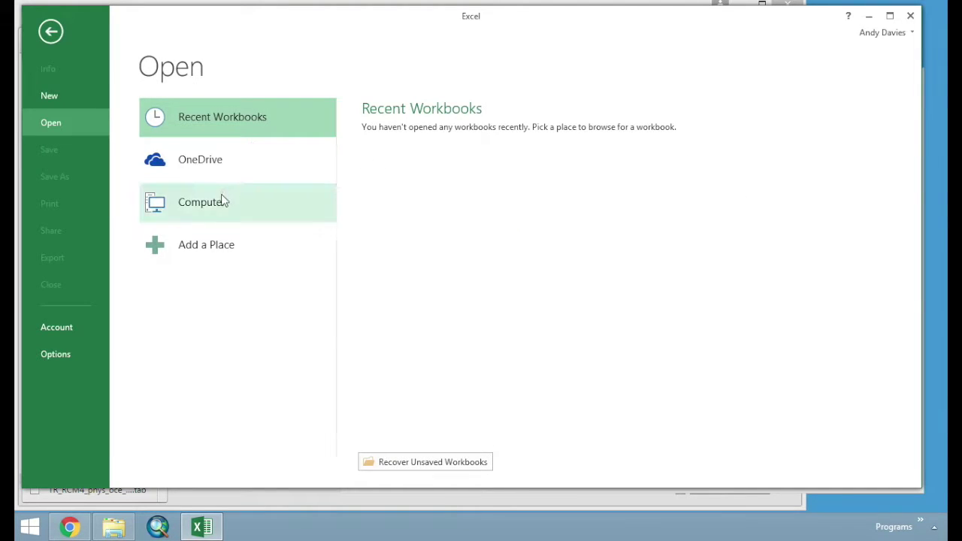
Browse to Downloads, show All Files (*.*), and open TR_RCM4_phys_oce_current.tab.
{"action": "left_click", "coordinate": [223, 202]}
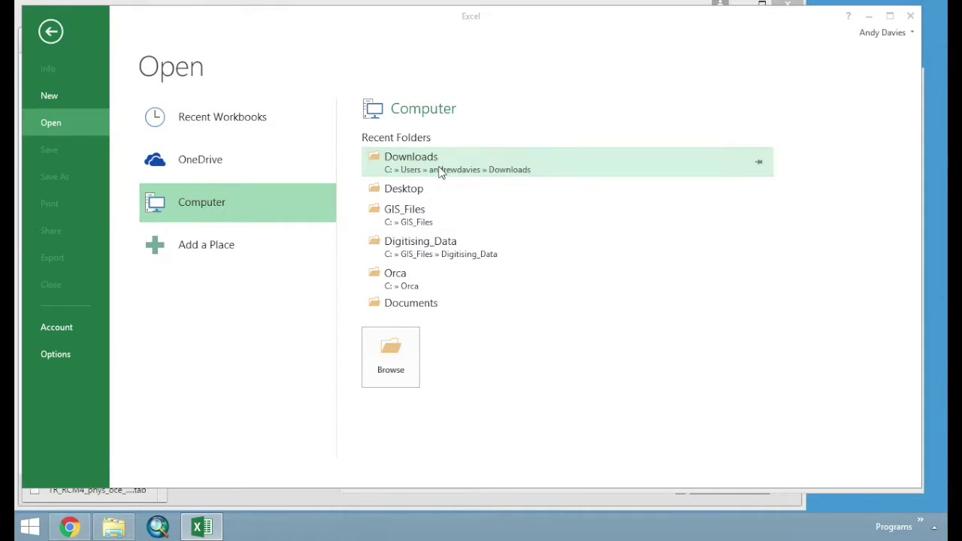
{"action": "left_click", "coordinate": [443, 172]}
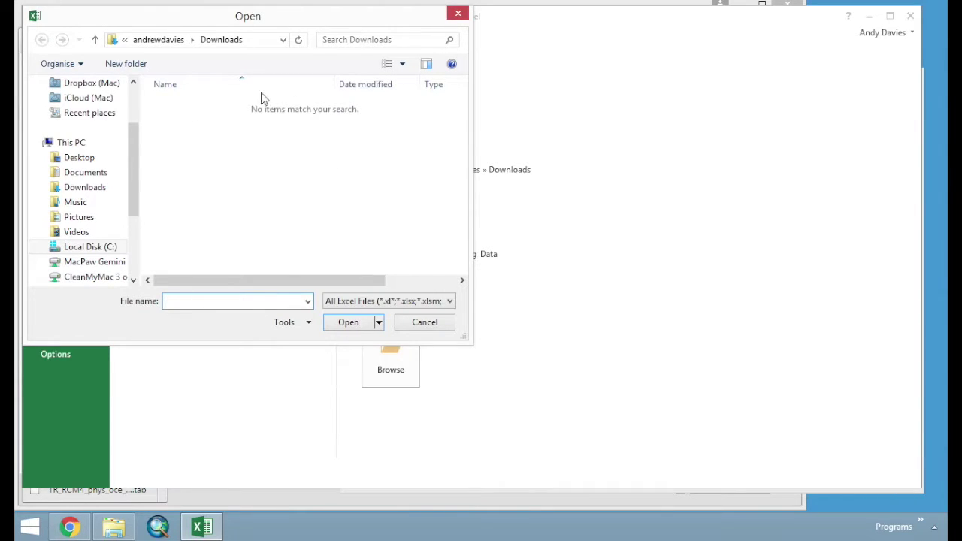
{"action": "left_click_drag", "start_coordinate": [269, 21], "coordinate": [546, 73]}
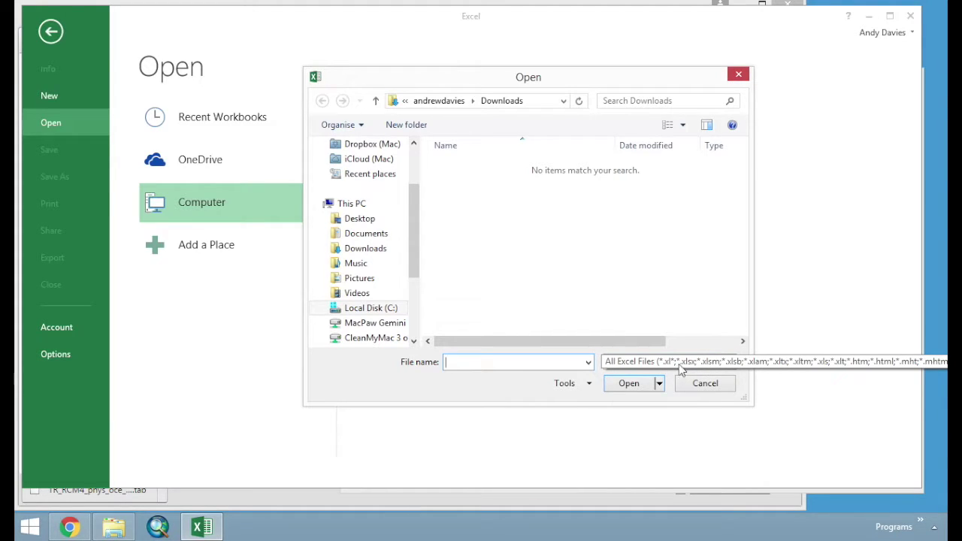
{"action": "left_click", "coordinate": [679, 364]}
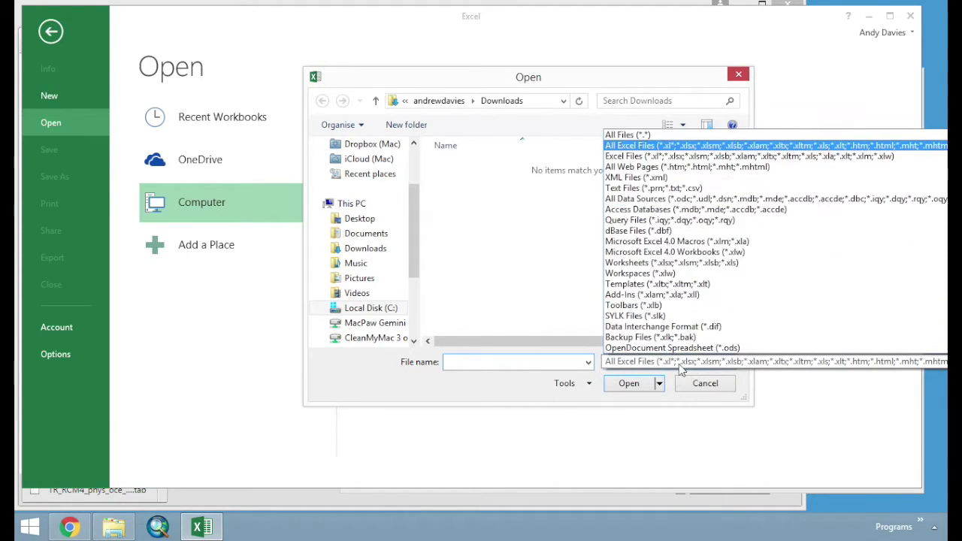
{"action": "left_click", "coordinate": [651, 136]}
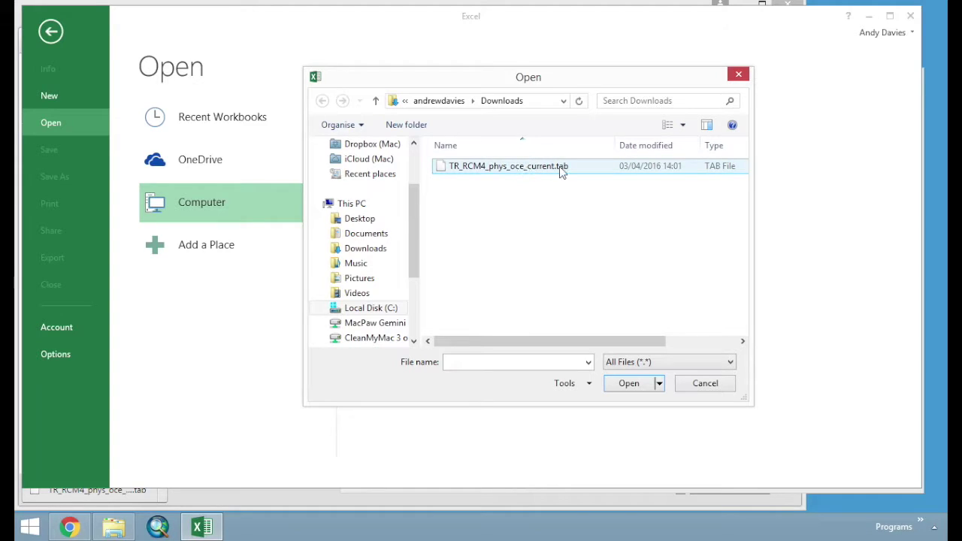
{"action": "left_click", "coordinate": [535, 172]}
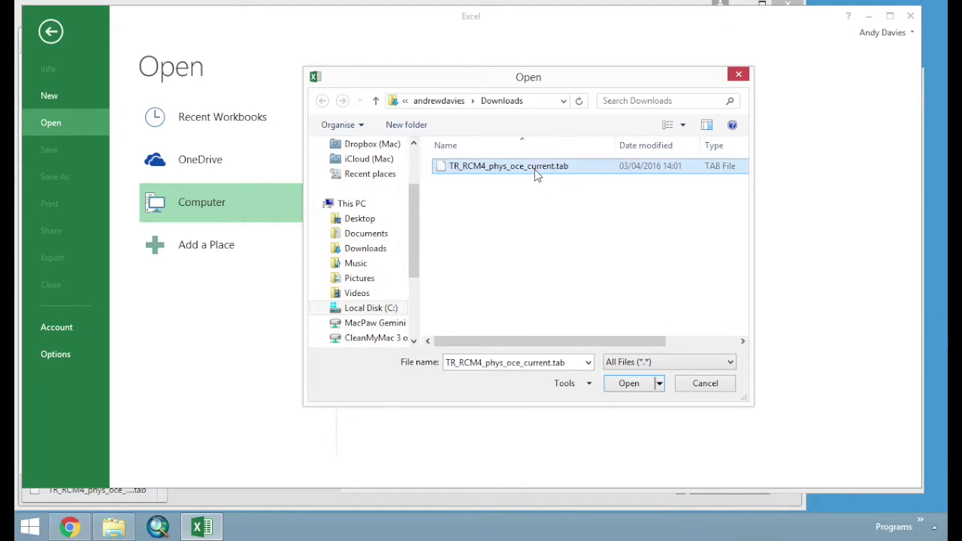
{"action": "left_click", "coordinate": [621, 384]}
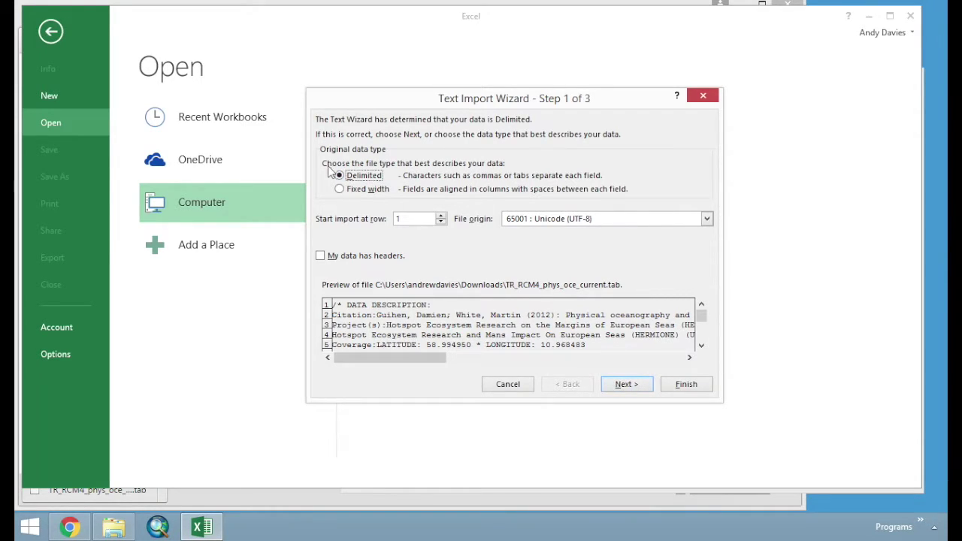
Import the file as Delimited with the Tab delimiter and finish the Text Import Wizard.
{"action": "left_click", "coordinate": [624, 386]}
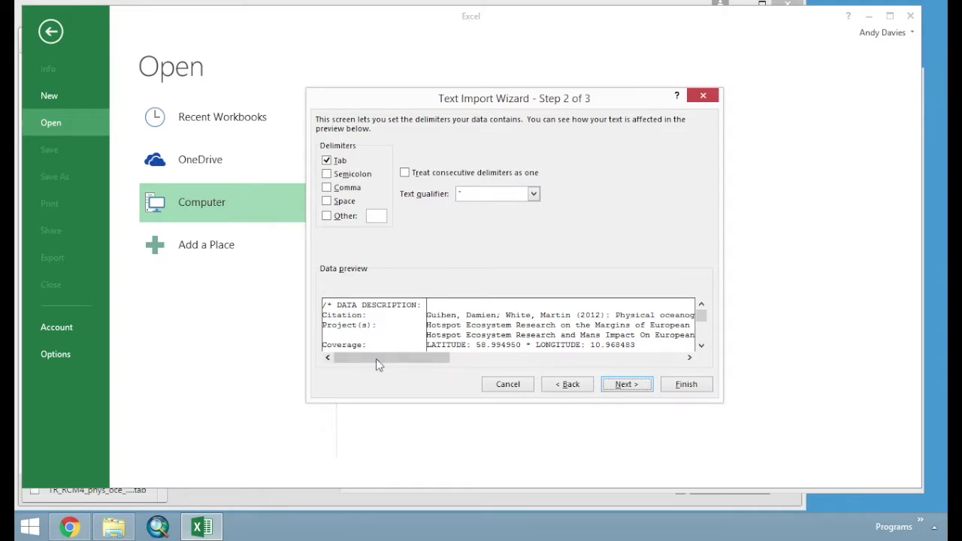
{"action": "left_click", "coordinate": [704, 319]}
{"action": "left_click_drag", "start_coordinate": [705, 323], "coordinate": [698, 312]}
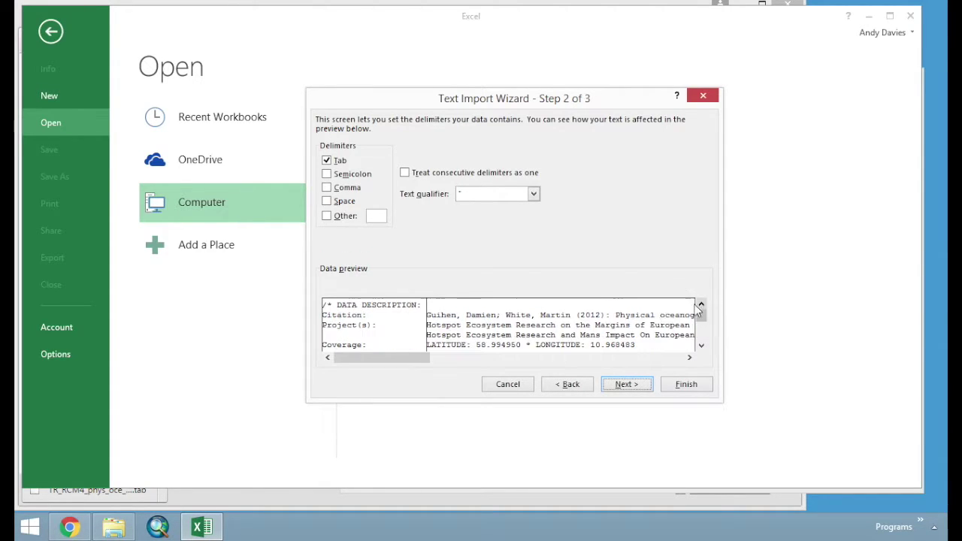
{"action": "left_click", "coordinate": [702, 347]}
{"action": "left_click", "coordinate": [701, 347]}
{"action": "left_click", "coordinate": [702, 347]}
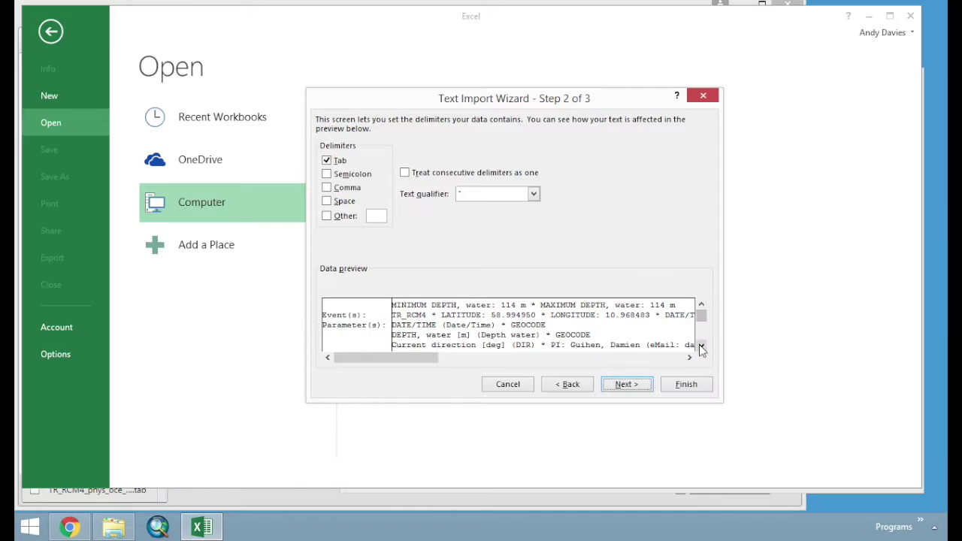
{"action": "left_click", "coordinate": [630, 388]}
{"action": "left_click", "coordinate": [689, 386]}
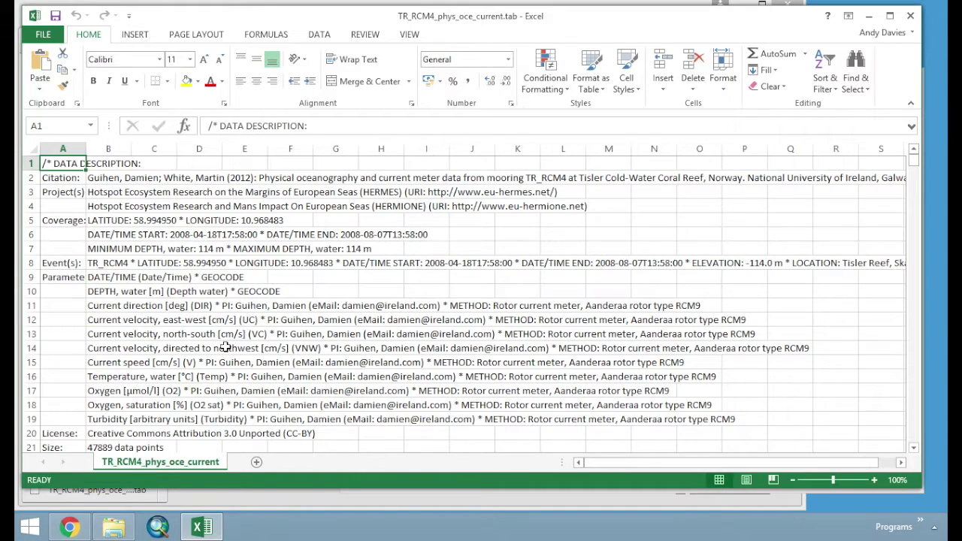
{"action": "scroll", "coordinate": [224, 347], "scroll_direction": "down", "scroll_amount": 2}
{"action": "left_click", "coordinate": [59, 392]}
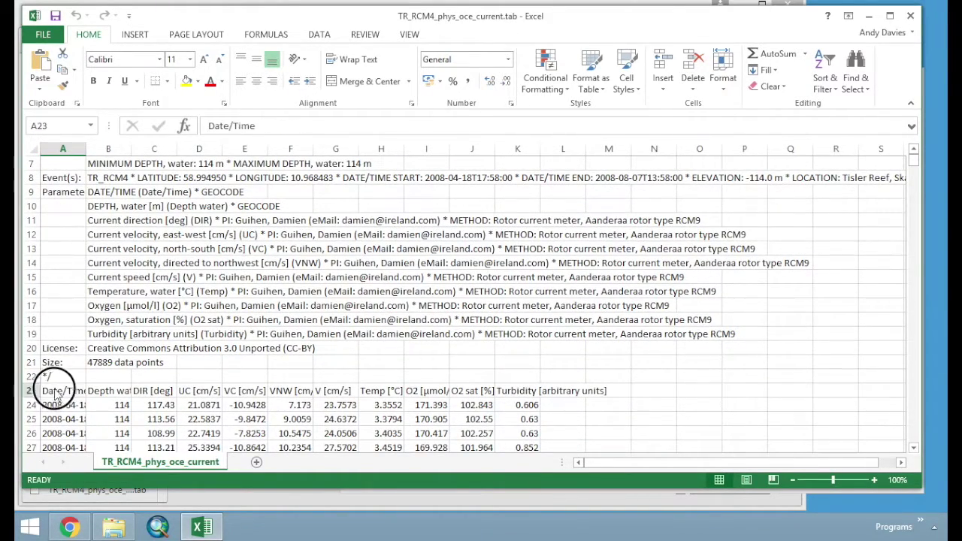
{"action": "left_click_drag", "start_coordinate": [59, 392], "coordinate": [539, 434]}
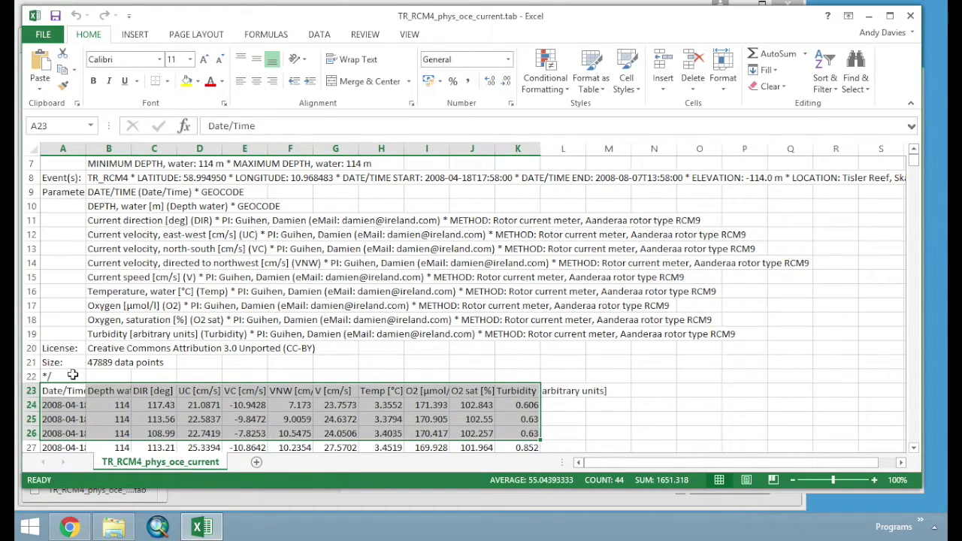
{"action": "left_click_drag", "start_coordinate": [72, 374], "coordinate": [107, 164]}
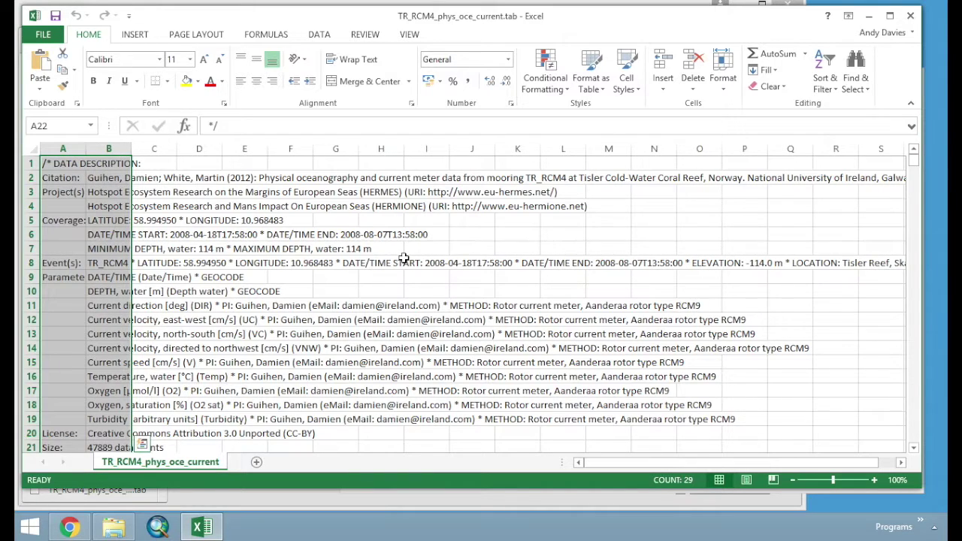
{"action": "left_click", "coordinate": [337, 308]}
{"action": "scroll", "coordinate": [267, 371], "scroll_direction": "down", "scroll_amount": 1}
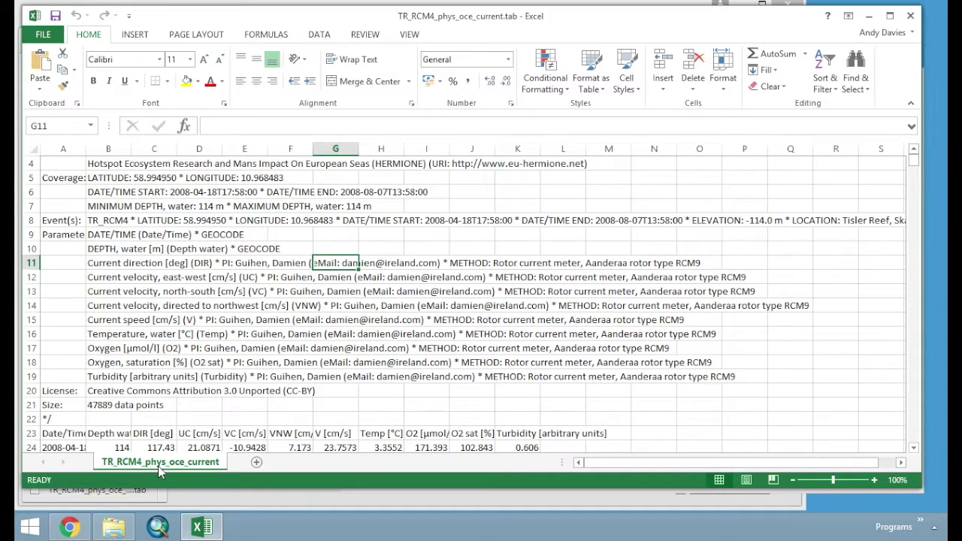
Make a copy of the data sheet via Move or Copy with Create a copy ticked.
{"action": "right_click", "coordinate": [197, 469]}
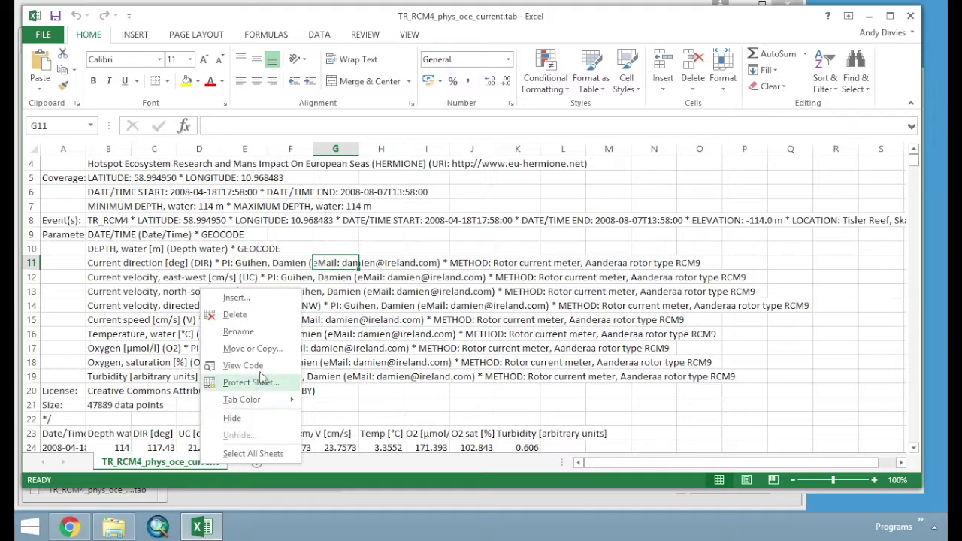
{"action": "left_click", "coordinate": [279, 355]}
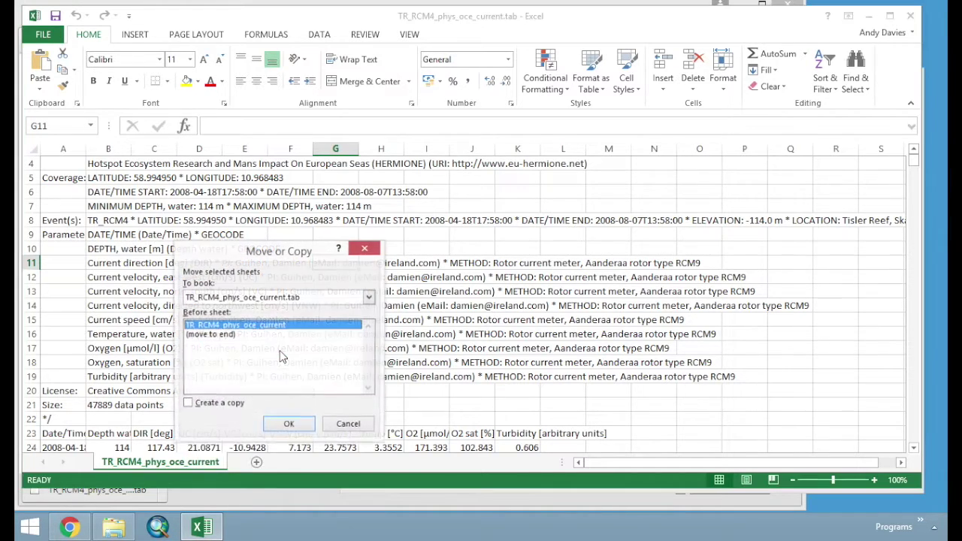
{"action": "left_click", "coordinate": [188, 404]}
{"action": "left_click", "coordinate": [285, 425]}
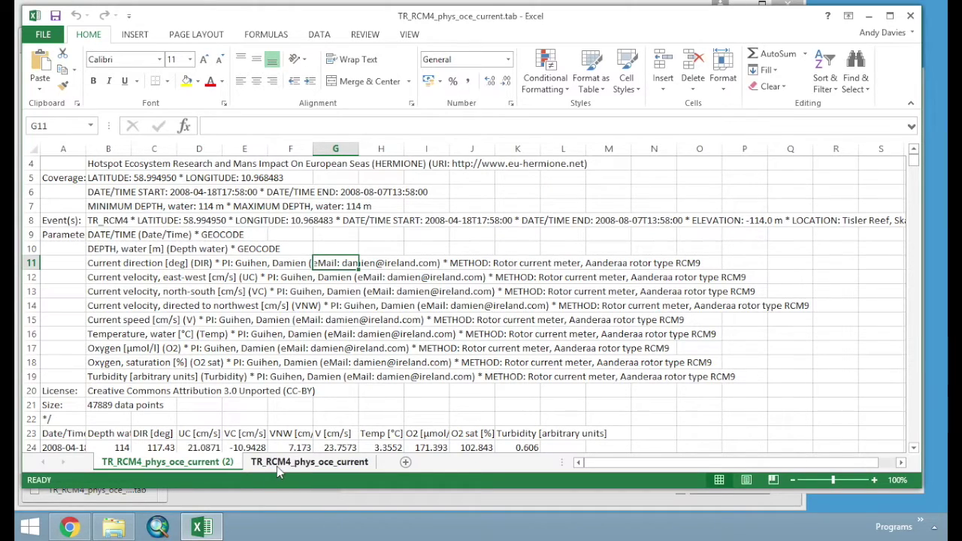
Rename the copied sheet to 'My Data'.
{"action": "left_click", "coordinate": [278, 467]}
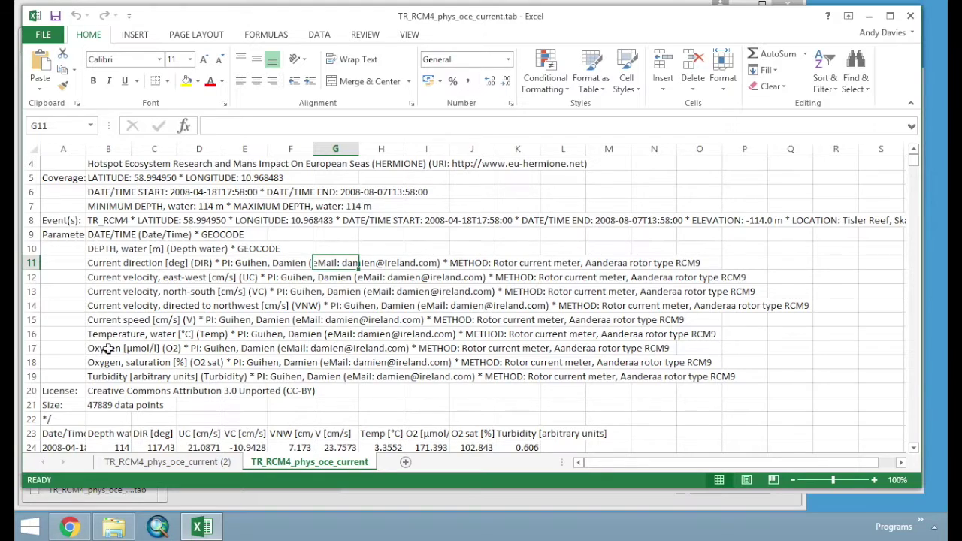
{"action": "left_click", "coordinate": [209, 465]}
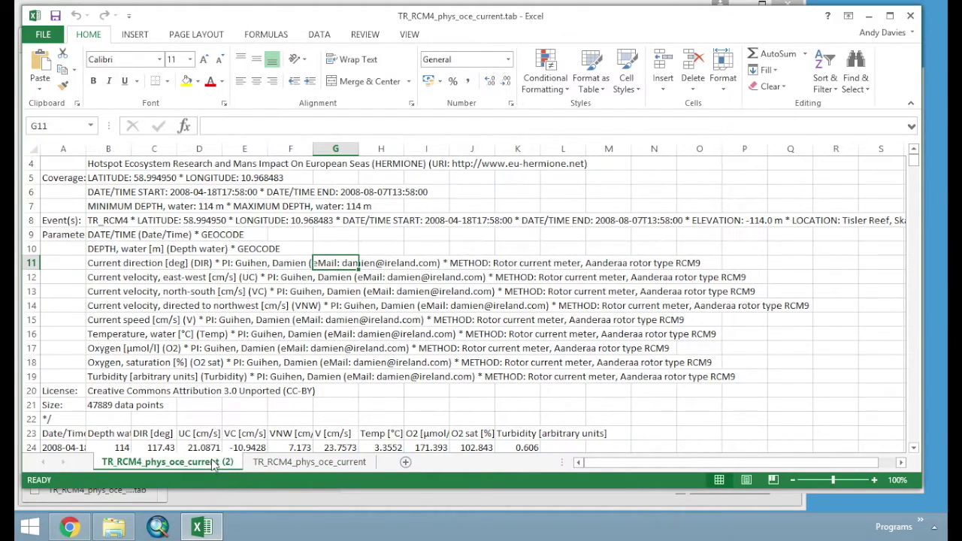
{"action": "double_click", "coordinate": [218, 463]}
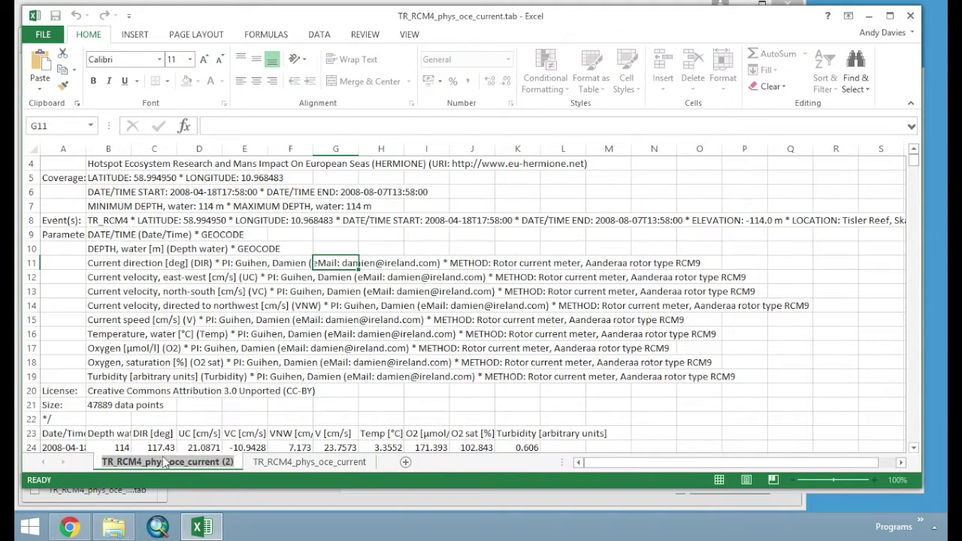
{"action": "left_click", "coordinate": [197, 464]}
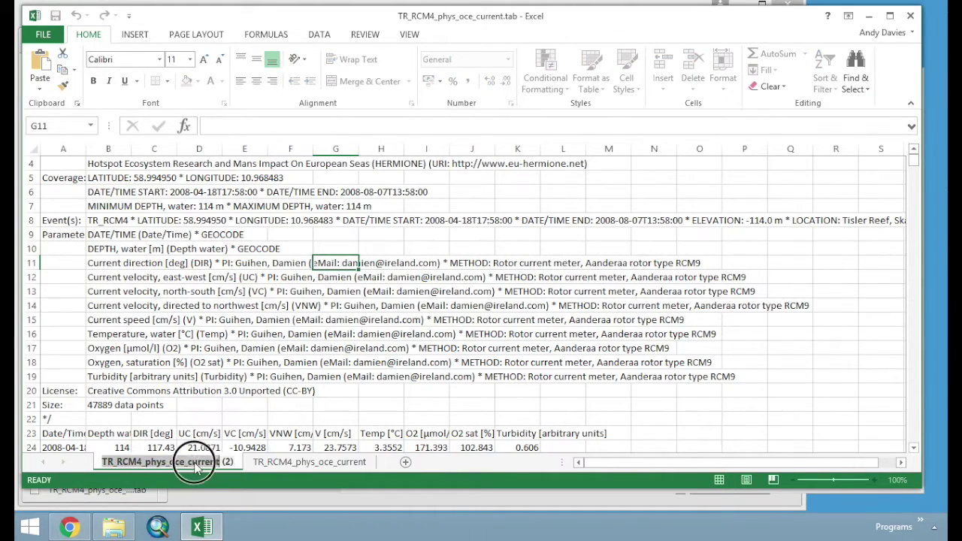
{"action": "left_click", "coordinate": [230, 464]}
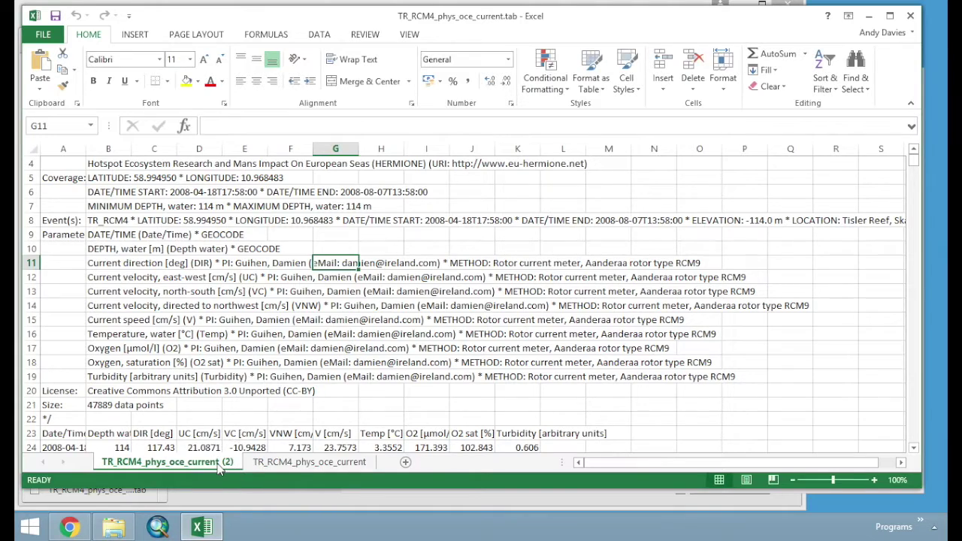
{"action": "double_click", "coordinate": [219, 463]}
{"action": "type", "text": "My Data"}
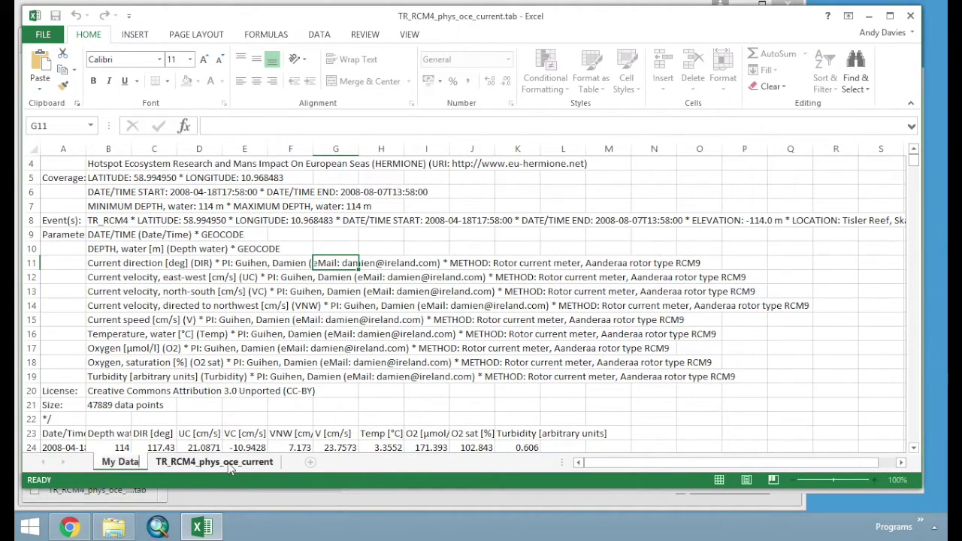
{"action": "key", "text": "Return"}
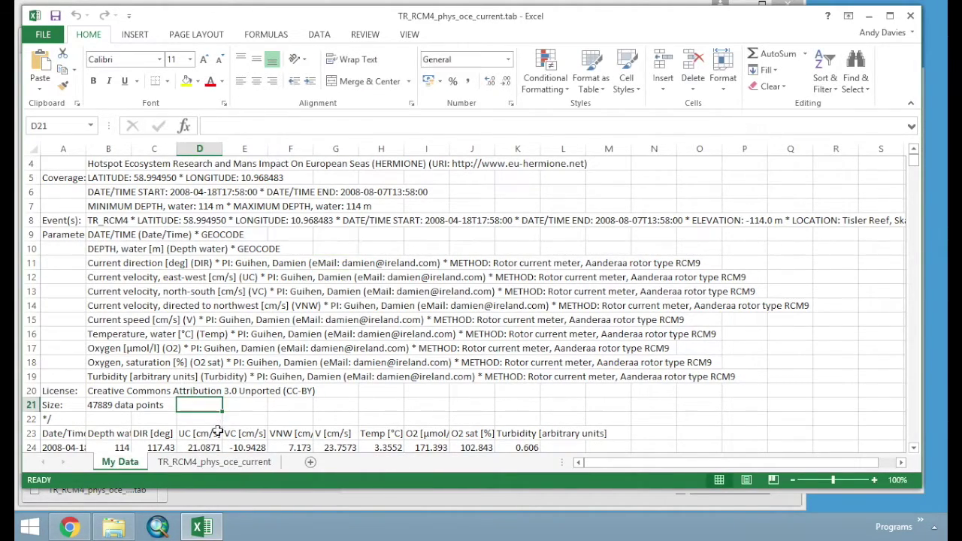
{"action": "left_click", "coordinate": [206, 463]}
{"action": "left_click", "coordinate": [124, 463]}
Delete metadata rows 1–22 so the column headers start in row 1.
{"action": "left_click", "coordinate": [117, 432]}
{"action": "left_click_drag", "start_coordinate": [30, 418], "coordinate": [32, 161]}
{"action": "right_click", "coordinate": [32, 161]}
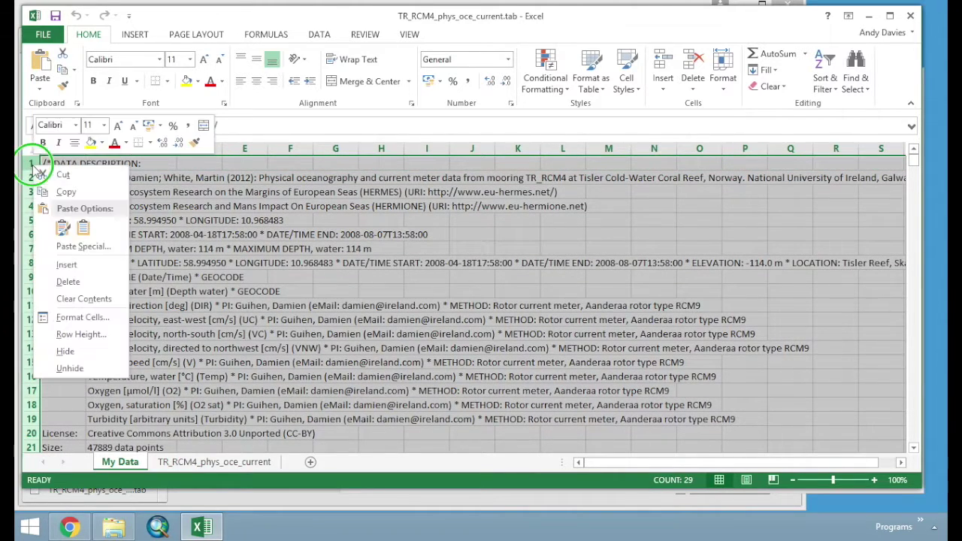
{"action": "left_click", "coordinate": [75, 282]}
{"action": "left_click", "coordinate": [156, 280]}
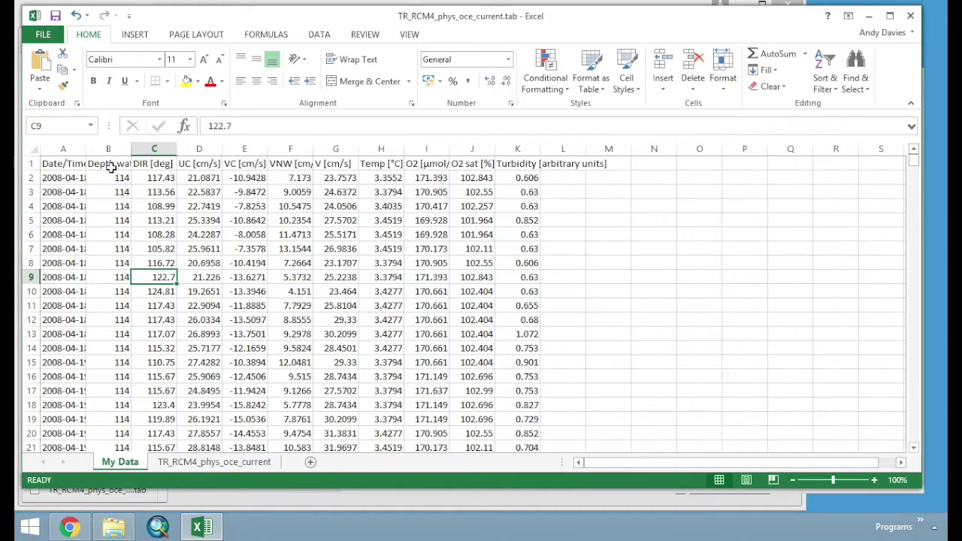
AutoFit columns A through K to their contents.
{"action": "left_click_drag", "start_coordinate": [63, 149], "coordinate": [538, 148]}
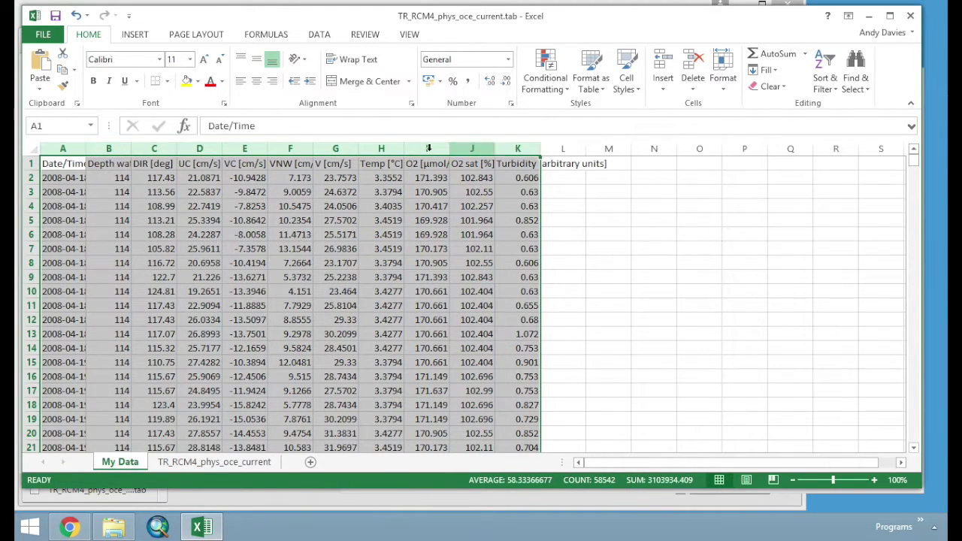
{"action": "double_click", "coordinate": [542, 149]}
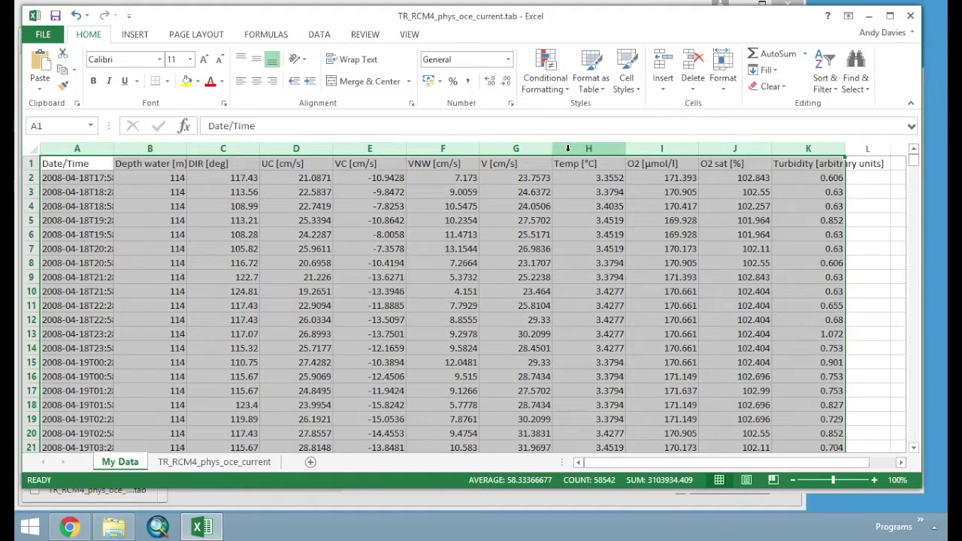
{"action": "left_click", "coordinate": [565, 304]}
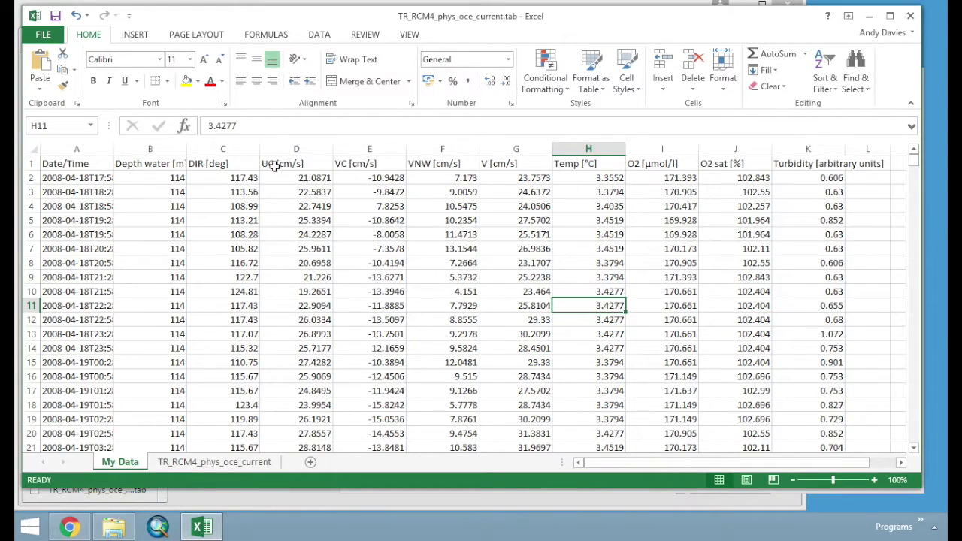
Review the tops of the UC, VC, VNW, speed, Temp, O2, O2 sat and Turbidity columns.
{"action": "left_click_drag", "start_coordinate": [275, 164], "coordinate": [394, 204]}
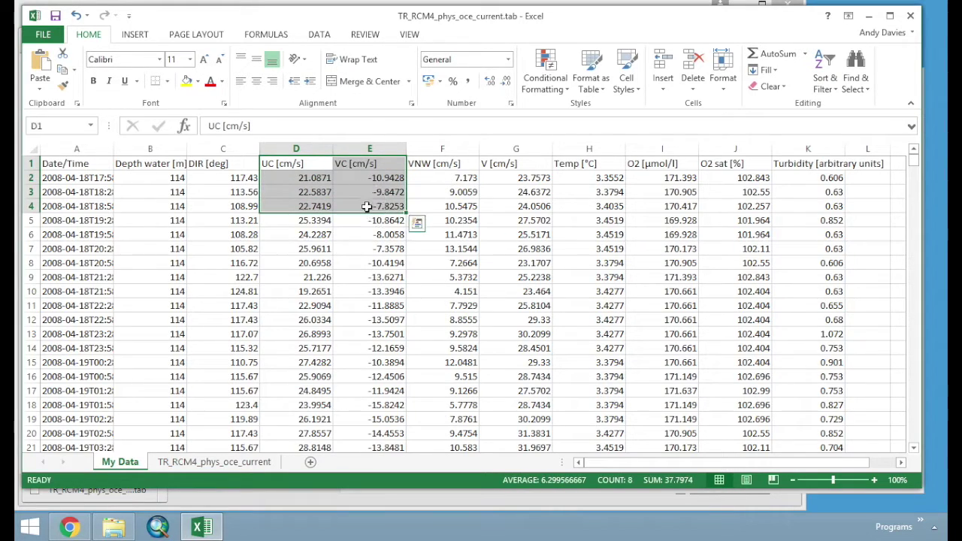
{"action": "left_click", "coordinate": [433, 164]}
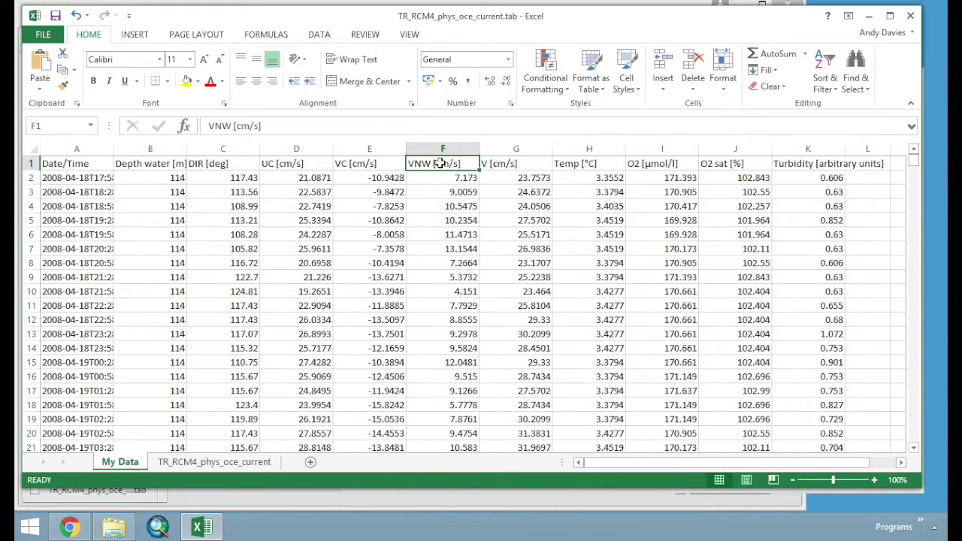
{"action": "left_click_drag", "start_coordinate": [437, 163], "coordinate": [443, 213]}
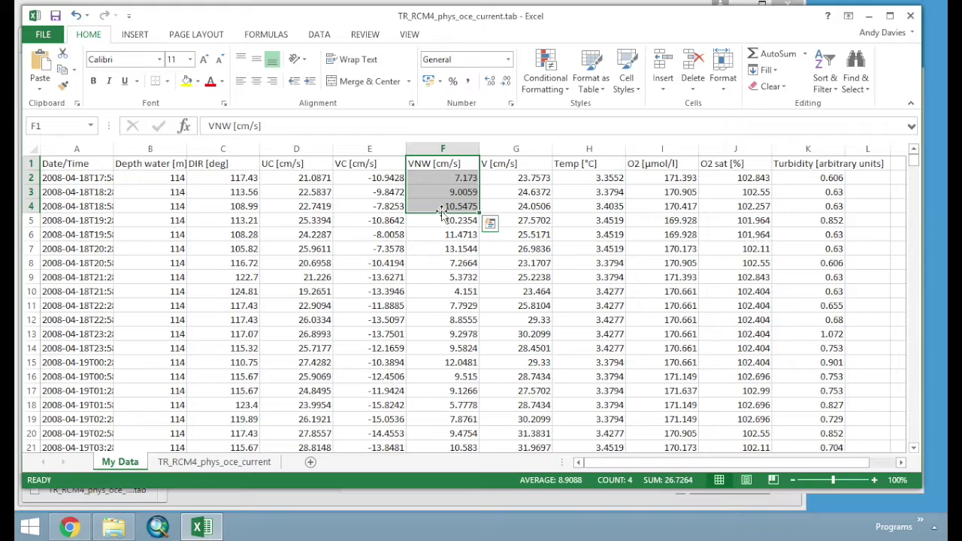
{"action": "left_click_drag", "start_coordinate": [526, 164], "coordinate": [534, 222]}
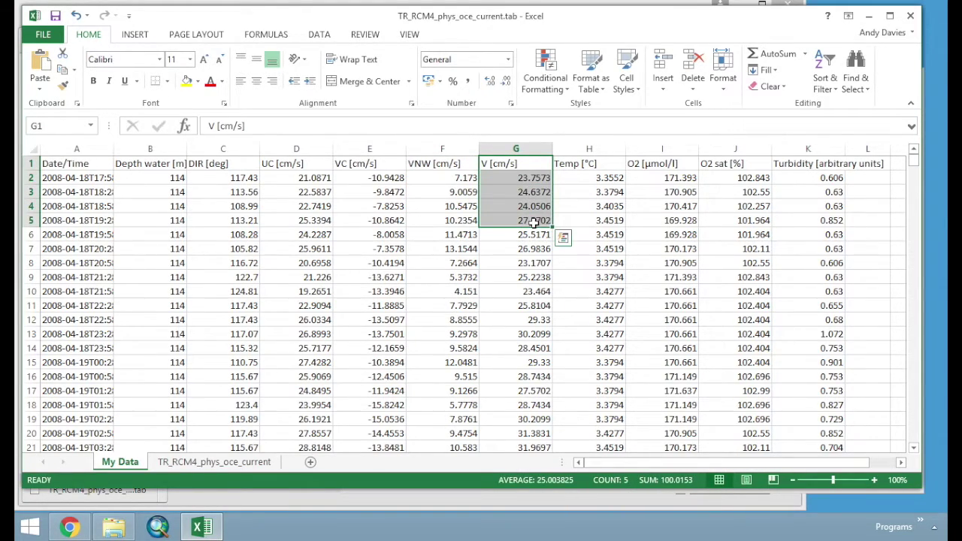
{"action": "left_click_drag", "start_coordinate": [580, 163], "coordinate": [591, 221]}
{"action": "left_click_drag", "start_coordinate": [682, 168], "coordinate": [681, 221]}
{"action": "left_click_drag", "start_coordinate": [756, 164], "coordinate": [757, 248]}
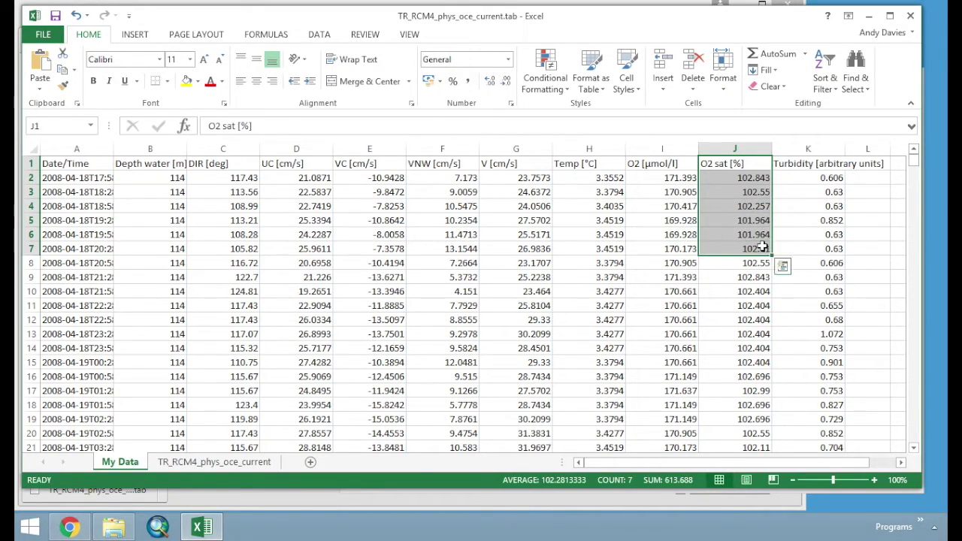
{"action": "left_click_drag", "start_coordinate": [813, 167], "coordinate": [818, 269]}
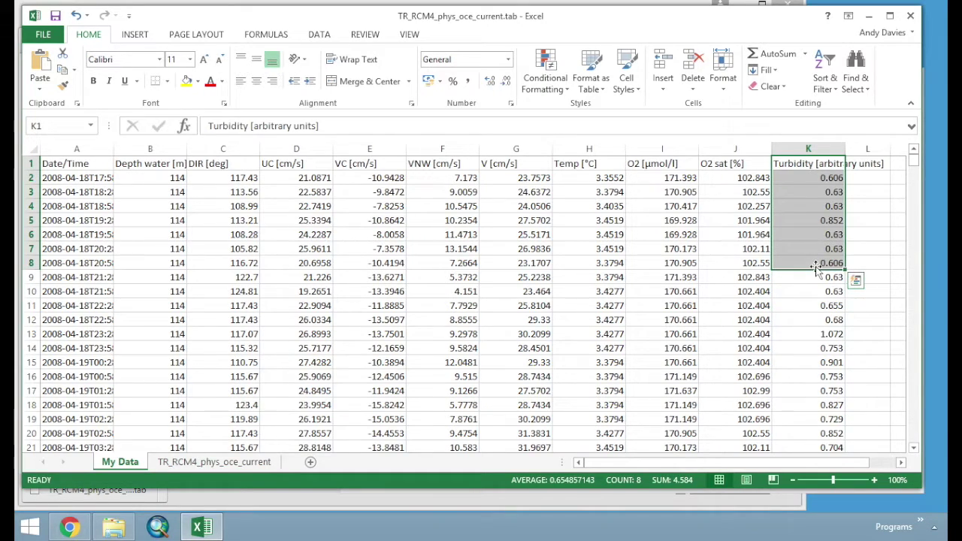
{"action": "left_click", "coordinate": [264, 248]}
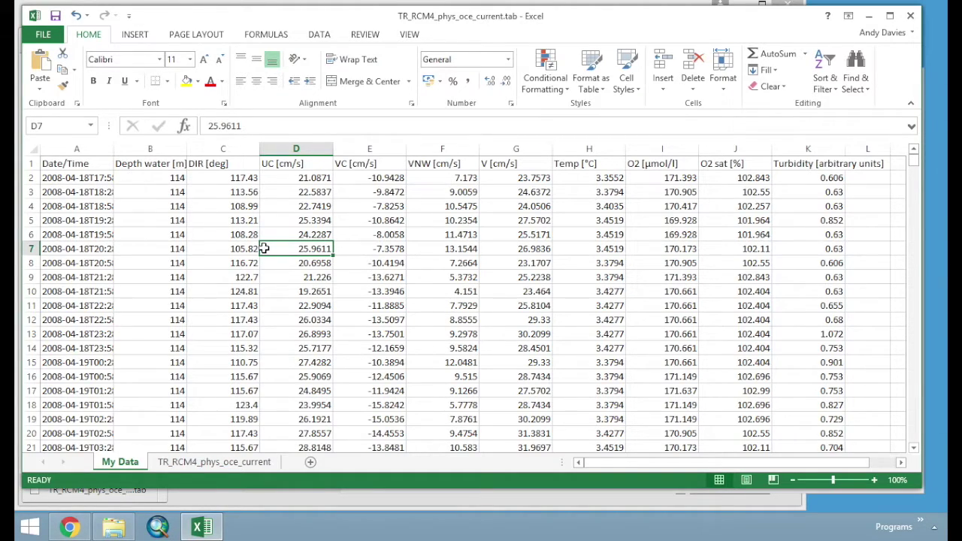
{"action": "left_click", "coordinate": [161, 163]}
{"action": "right_click", "coordinate": [158, 153]}
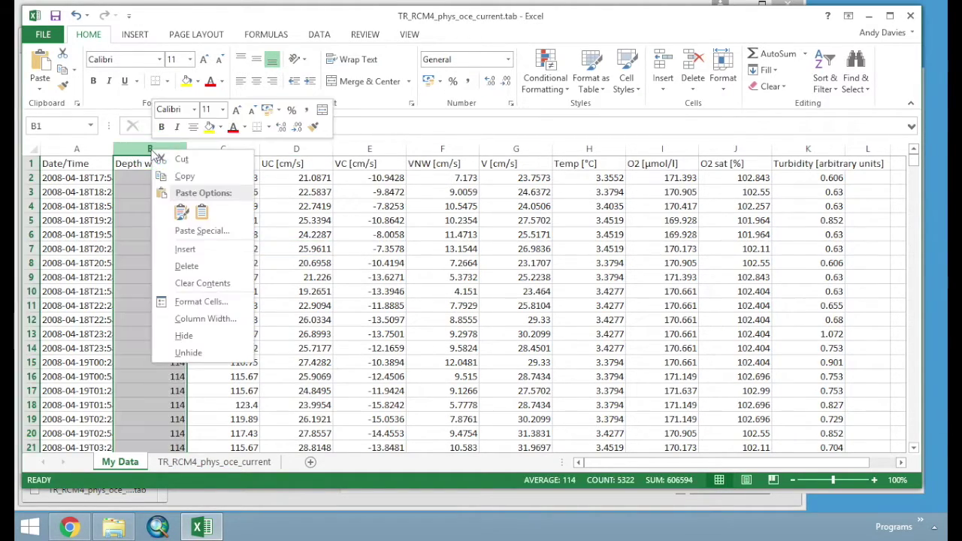
{"action": "left_click", "coordinate": [142, 145]}
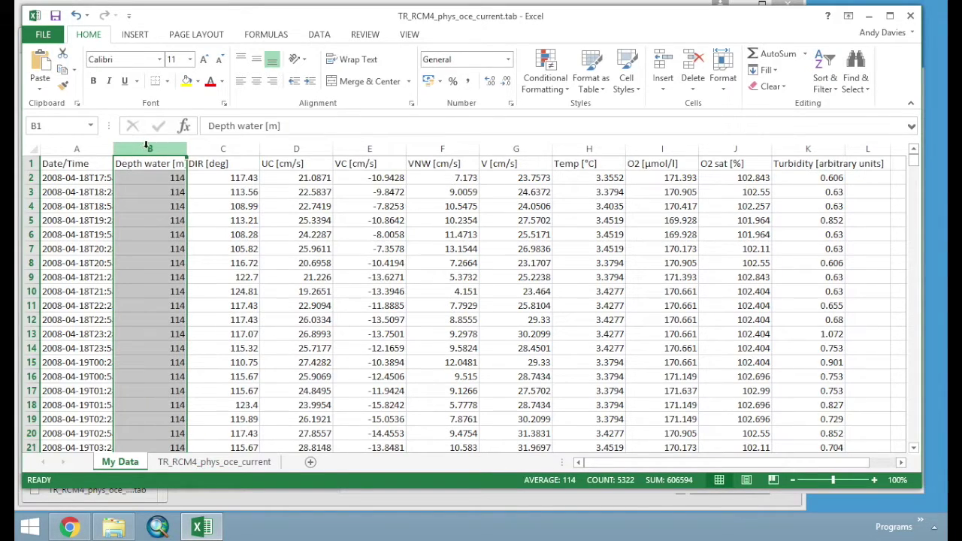
{"action": "right_click", "coordinate": [150, 149]}
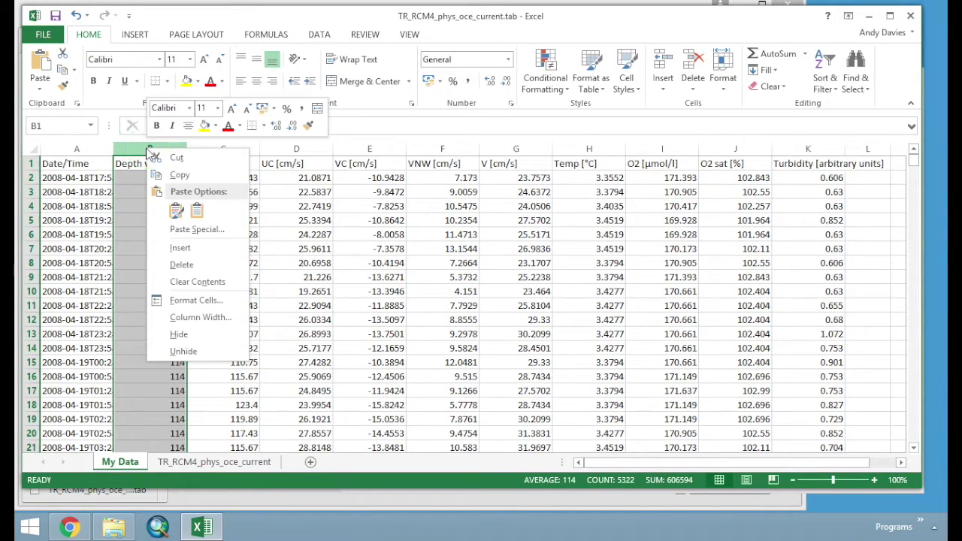
{"action": "left_click", "coordinate": [182, 264]}
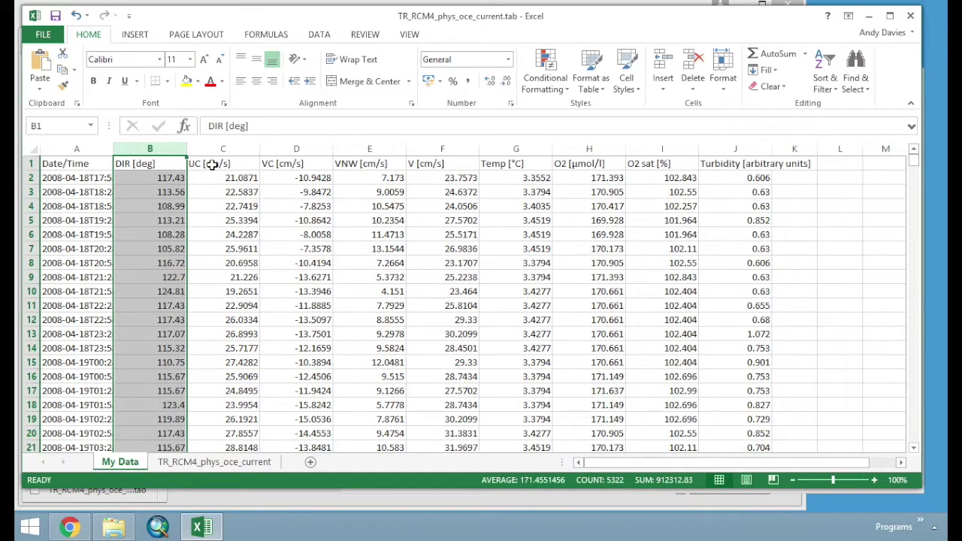
{"action": "left_click_drag", "start_coordinate": [215, 147], "coordinate": [370, 150]}
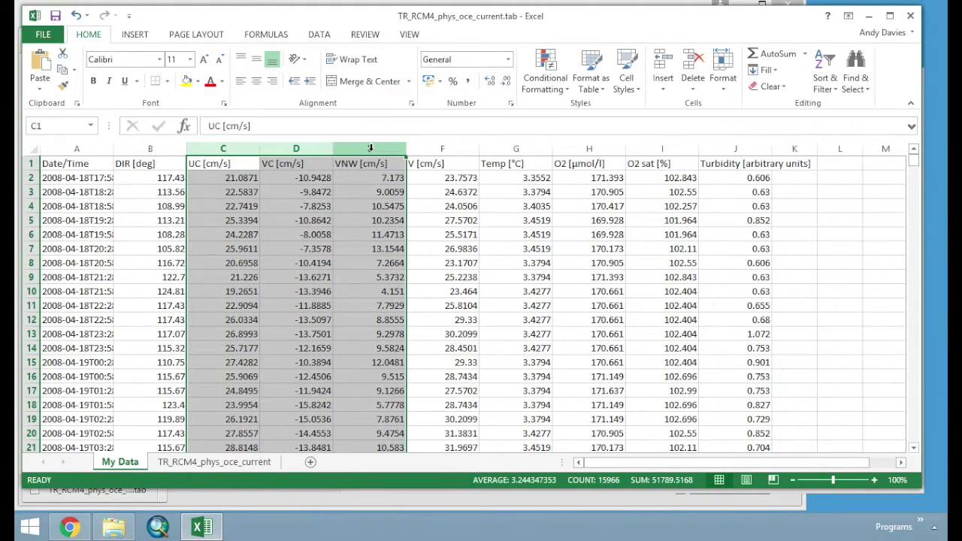
{"action": "right_click", "coordinate": [371, 155]}
{"action": "left_click", "coordinate": [407, 268]}
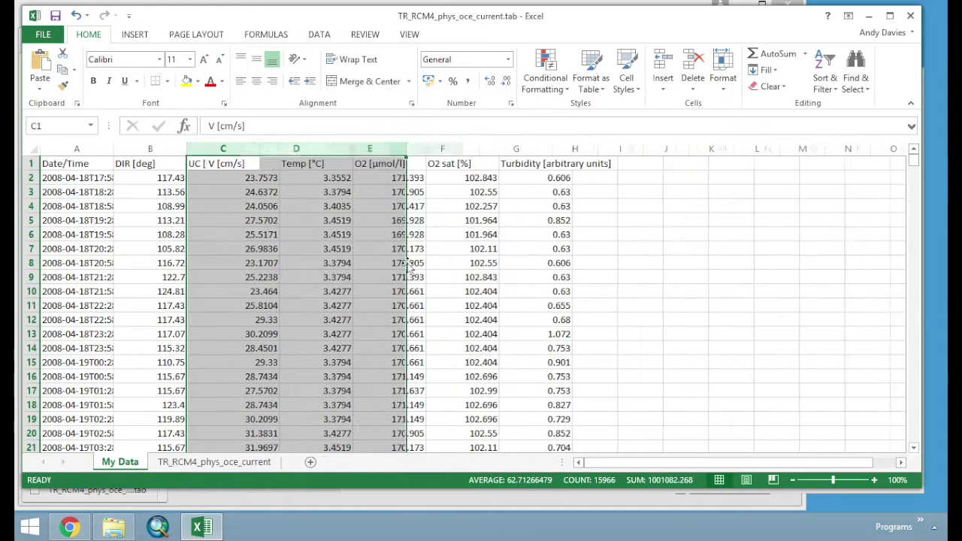
{"action": "left_click", "coordinate": [505, 253]}
{"action": "left_click", "coordinate": [444, 148]}
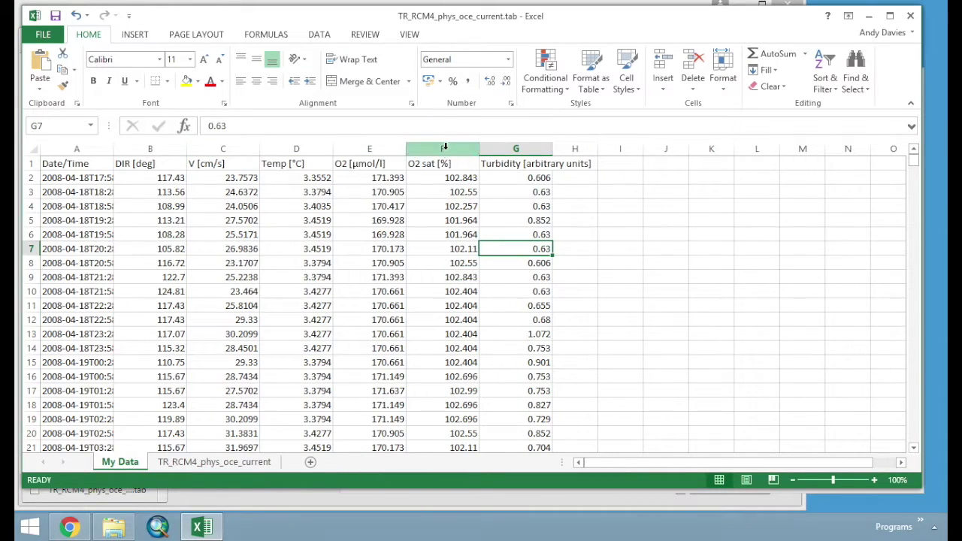
{"action": "right_click", "coordinate": [446, 151]}
{"action": "left_click", "coordinate": [481, 266]}
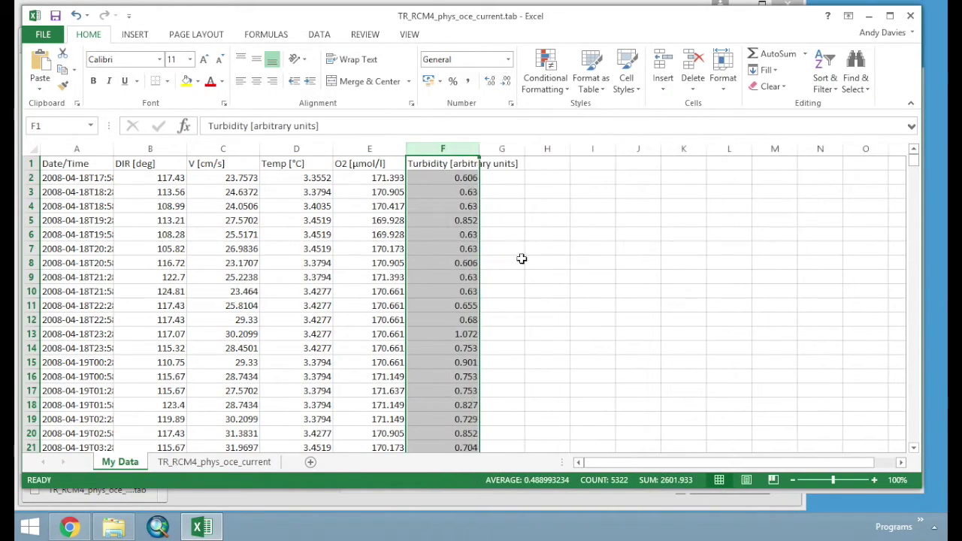
{"action": "left_click", "coordinate": [562, 248]}
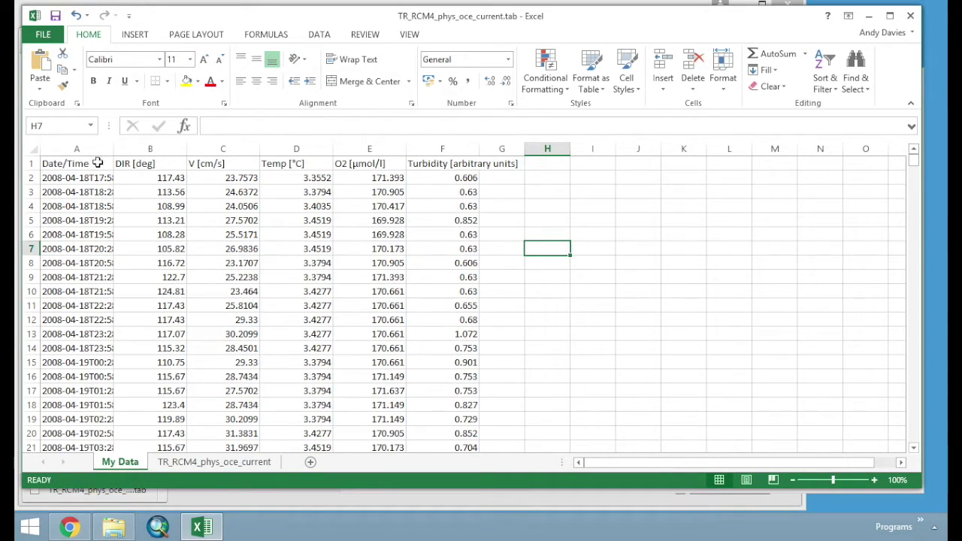
Widen column A for full timestamps and inspect A2's number format, leaving it unchanged.
{"action": "left_click_drag", "start_coordinate": [113, 149], "coordinate": [143, 153]}
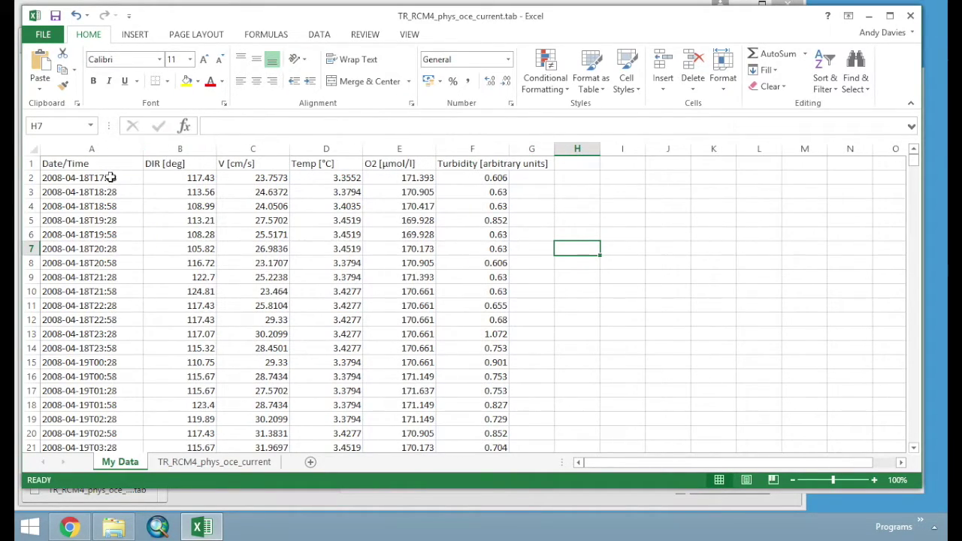
{"action": "left_click", "coordinate": [134, 180]}
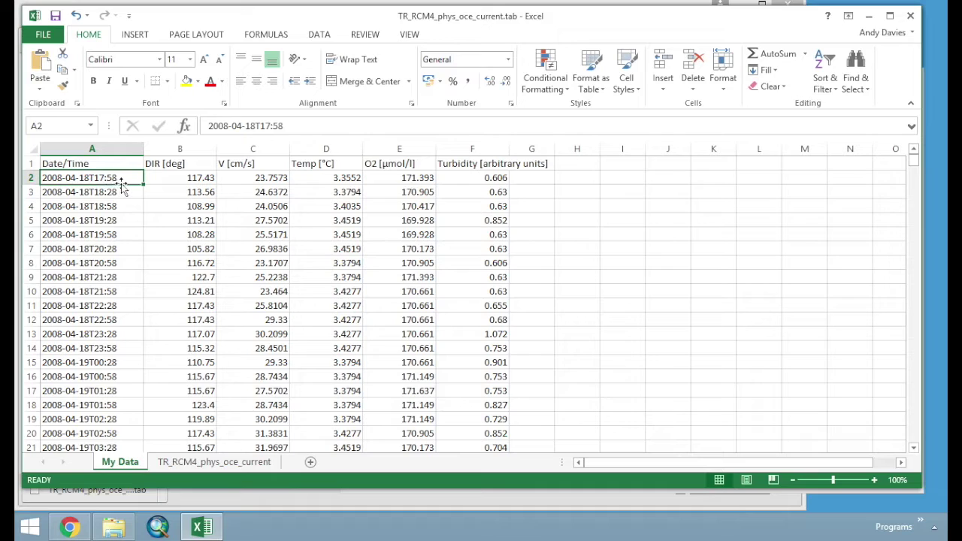
{"action": "right_click", "coordinate": [127, 181]}
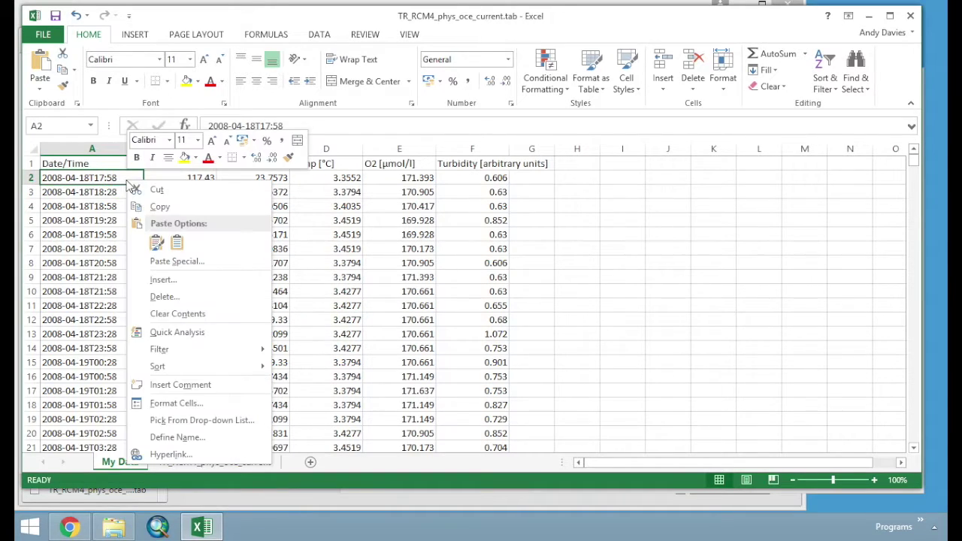
{"action": "left_click", "coordinate": [206, 407]}
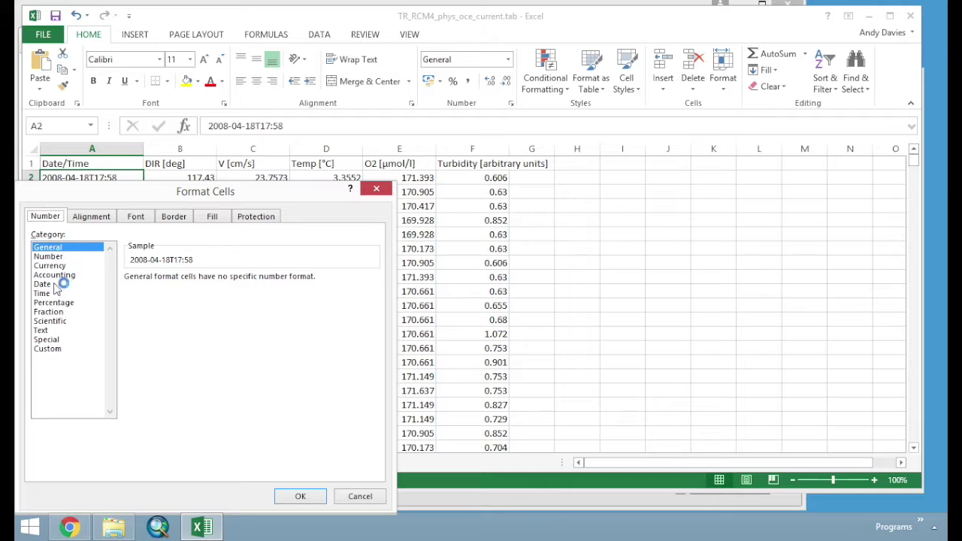
{"action": "left_click", "coordinate": [373, 497]}
Insert two blank columns between Date/Time and DIR [deg].
{"action": "right_click", "coordinate": [184, 149]}
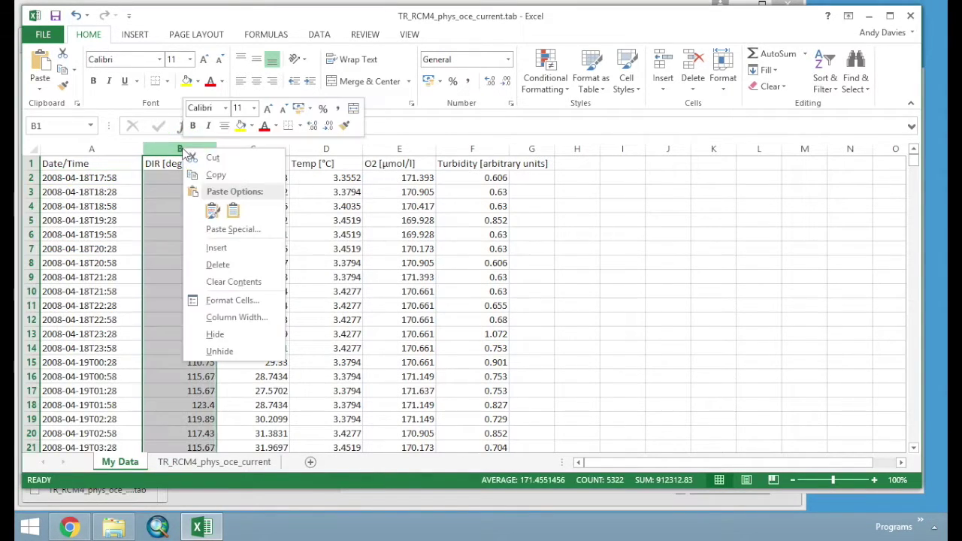
{"action": "left_click", "coordinate": [226, 247]}
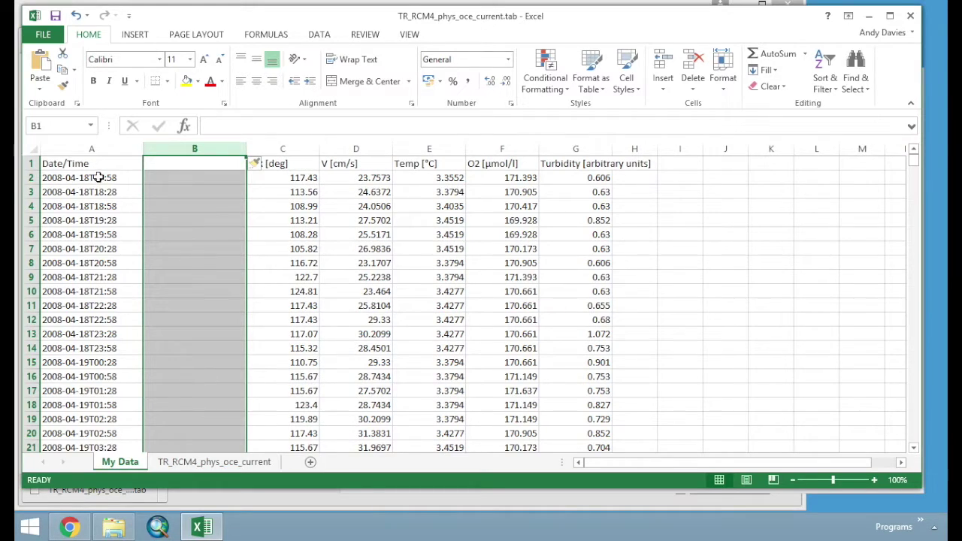
{"action": "right_click", "coordinate": [165, 149]}
{"action": "left_click", "coordinate": [189, 245]}
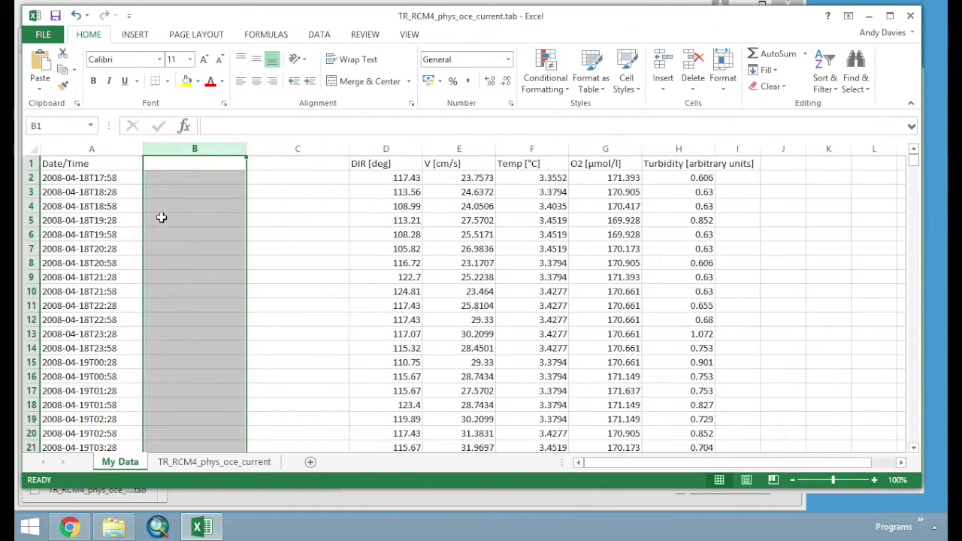
Select the Date/Time timestamps from A2 down to the last data row.
{"action": "left_click", "coordinate": [113, 175]}
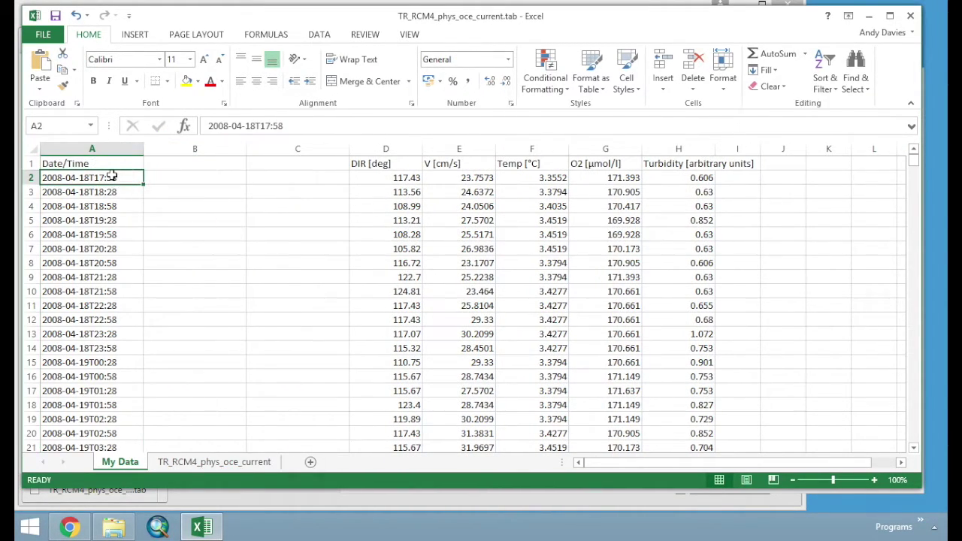
{"action": "mouse_move", "coordinate": [111, 177]}
{"action": "left_mouse_down"}
{"action": "mouse_move", "coordinate": [108, 436]}
{"action": "mouse_move", "coordinate": [110, 192]}
{"action": "left_mouse_up"}
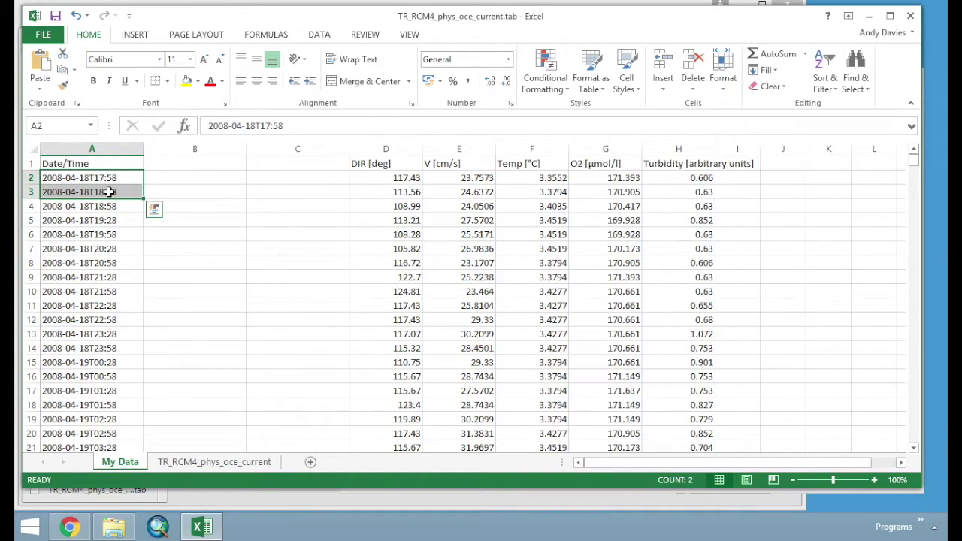
{"action": "left_click", "coordinate": [111, 178]}
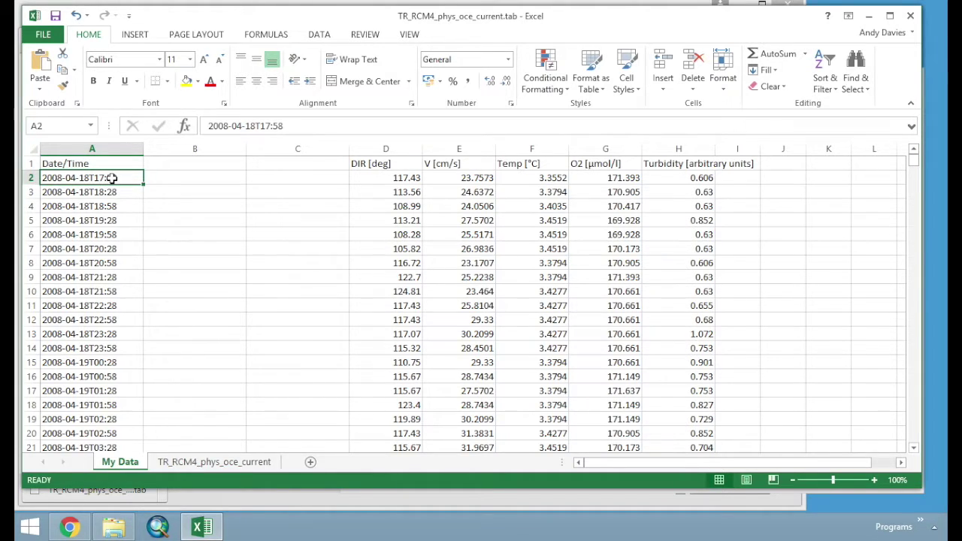
{"action": "key", "text": "ctrl+shift+Down"}
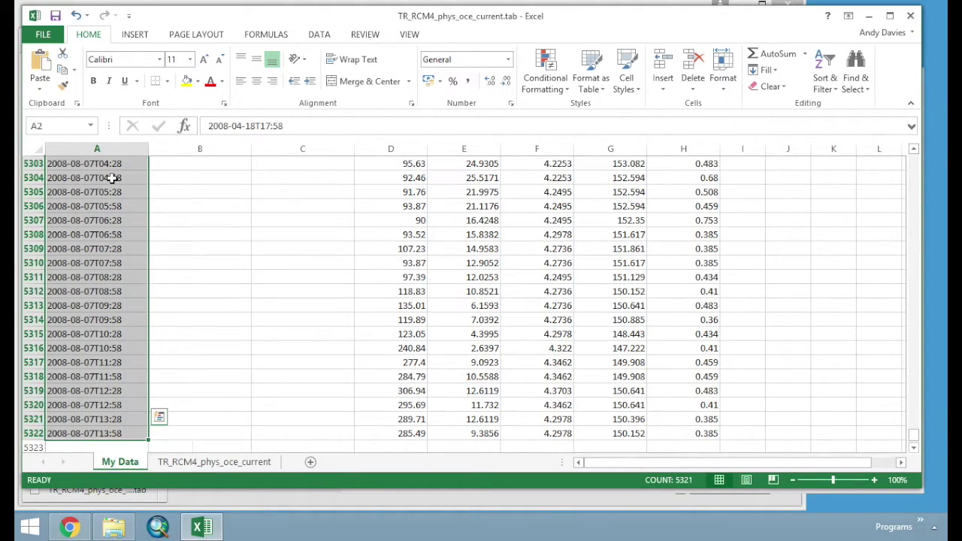
Select all 5321 timestamps, A2 through A5322, leaving out the Date/Time header.
{"action": "scroll", "coordinate": [112, 297], "scroll_direction": "down", "scroll_amount": 1}
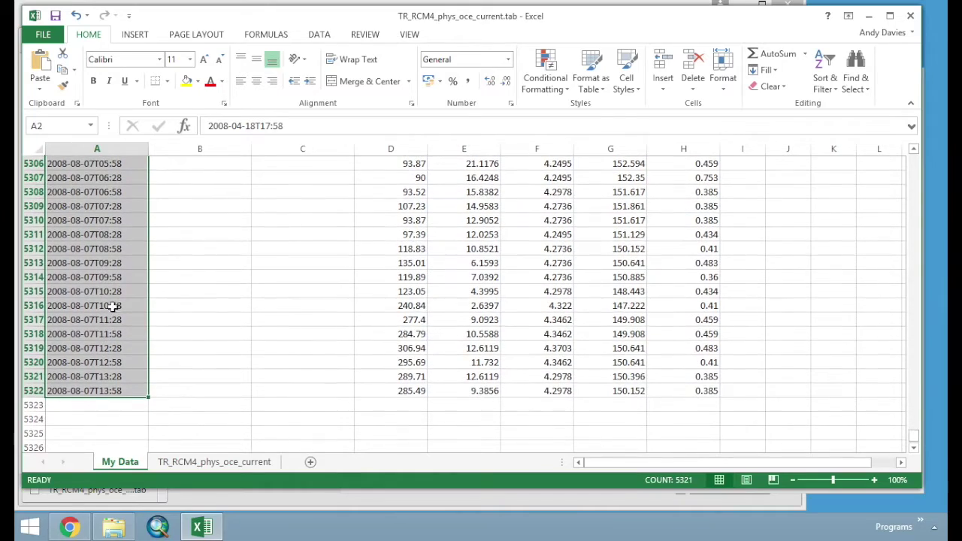
{"action": "left_click", "coordinate": [189, 389]}
{"action": "left_click", "coordinate": [127, 392]}
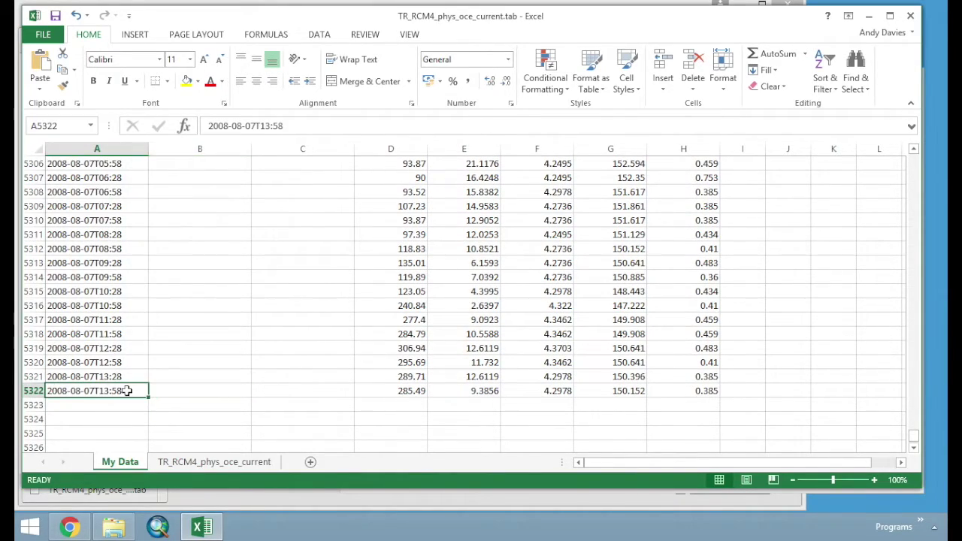
{"action": "left_click_drag", "start_coordinate": [127, 393], "coordinate": [112, 33]}
{"action": "left_click", "coordinate": [87, 321]}
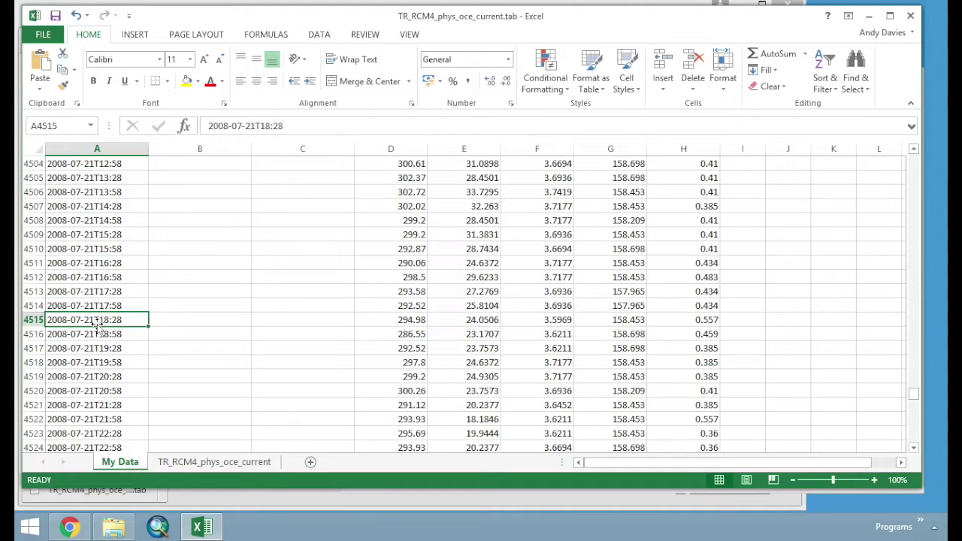
{"action": "key", "text": "ctrl+Down"}
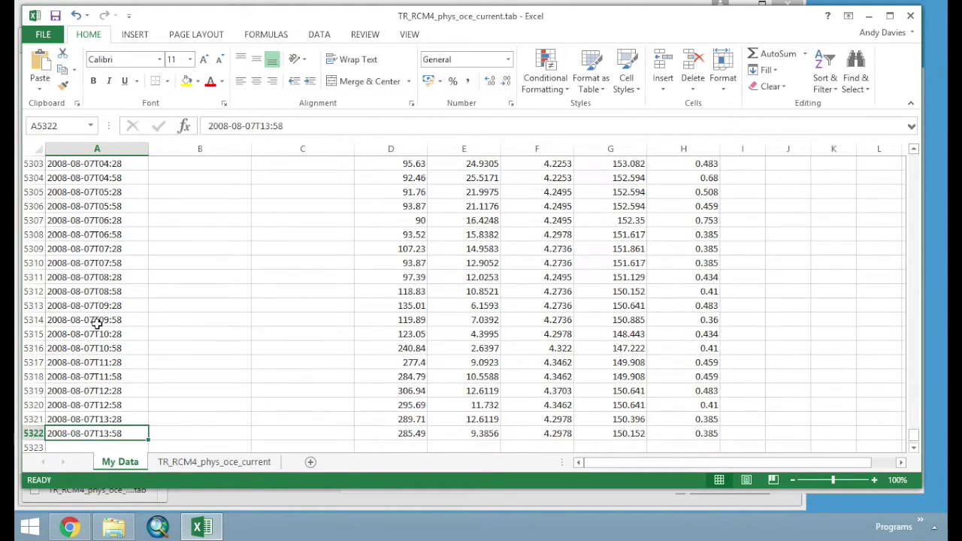
{"action": "key", "text": "ctrl+Up"}
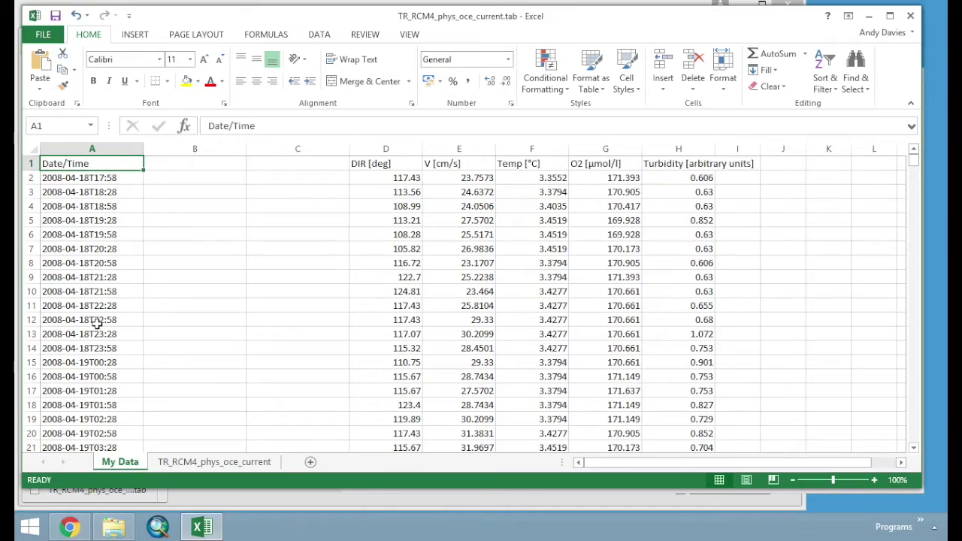
{"action": "key", "text": "ctrl+Down"}
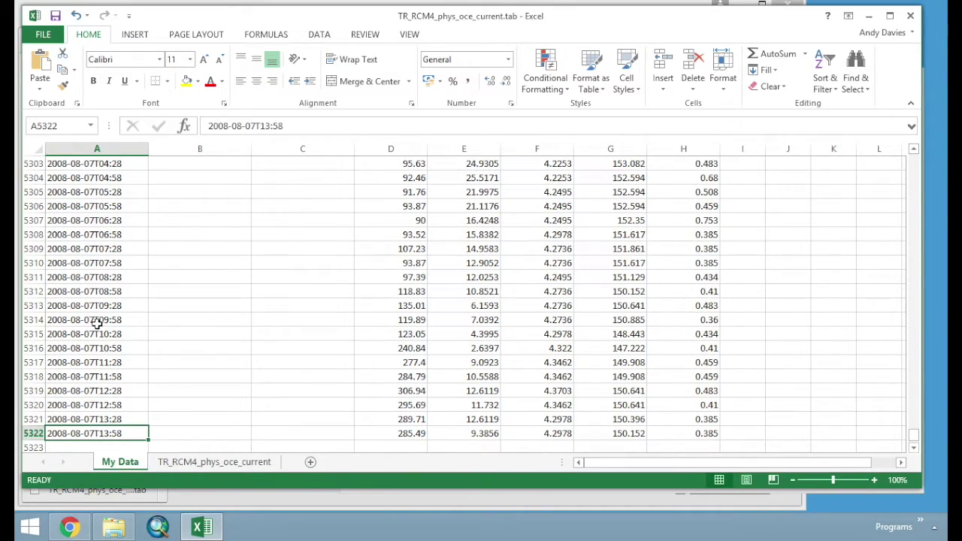
{"action": "key", "text": "ctrl+shift+Up"}
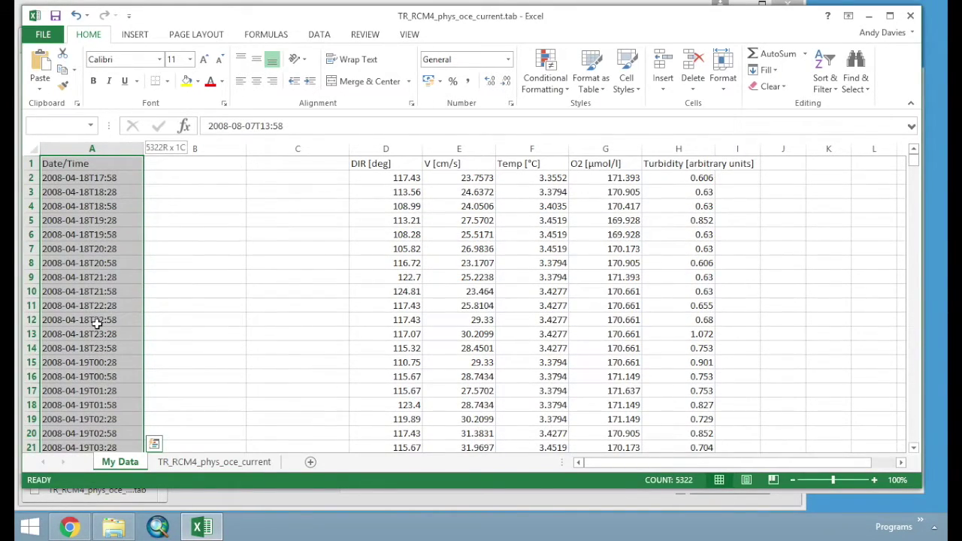
{"action": "key", "text": "shift+Down"}
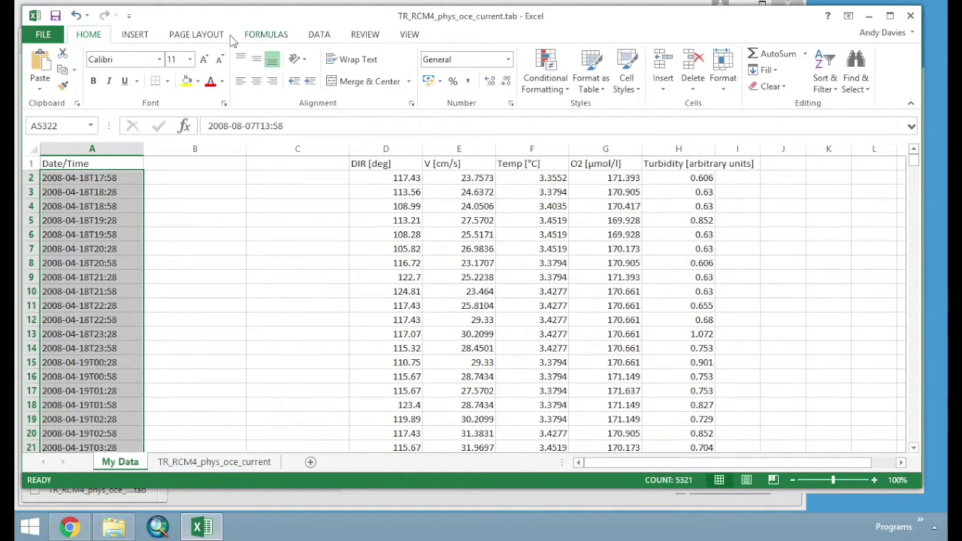
Split the timestamps on the delimiter T into dates in column A and times in column B.
{"action": "left_click", "coordinate": [317, 38]}
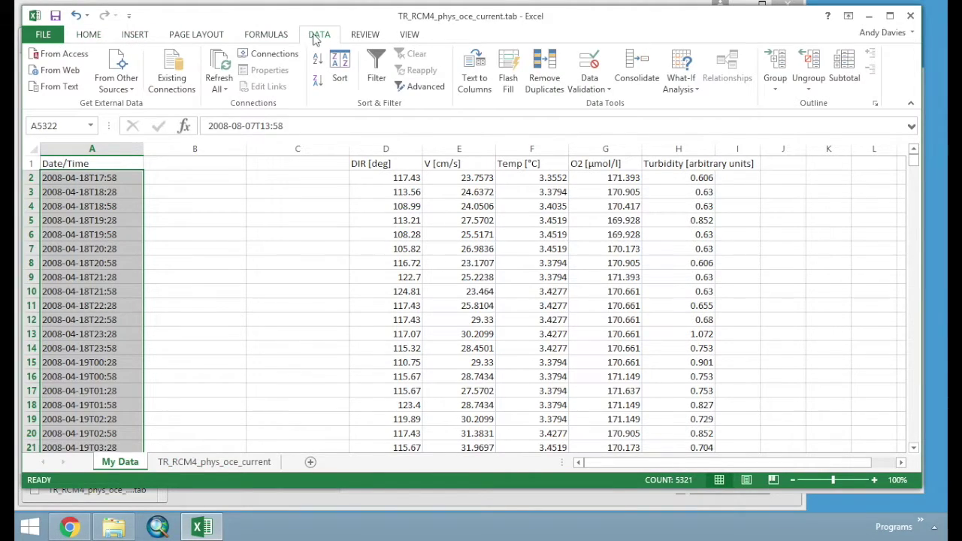
{"action": "left_click", "coordinate": [481, 69]}
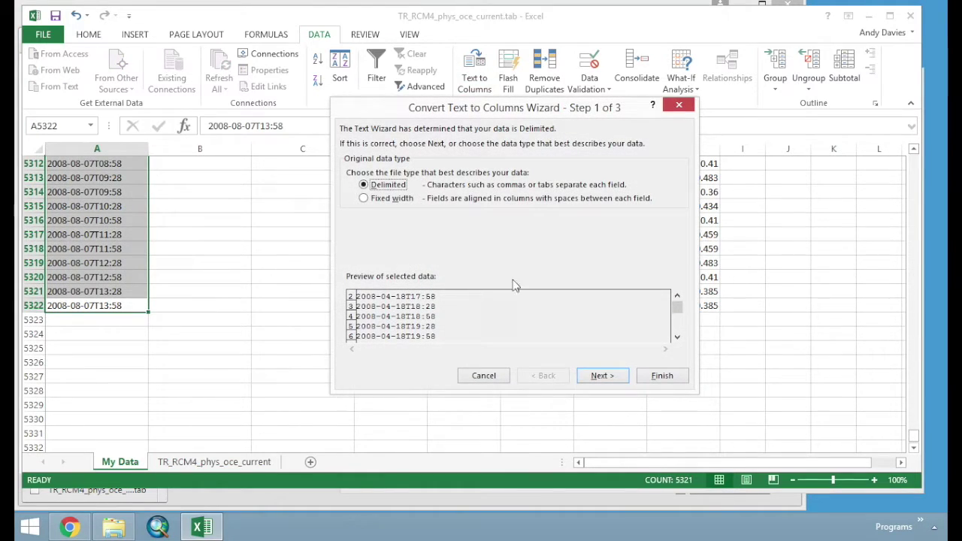
{"action": "left_click", "coordinate": [603, 381]}
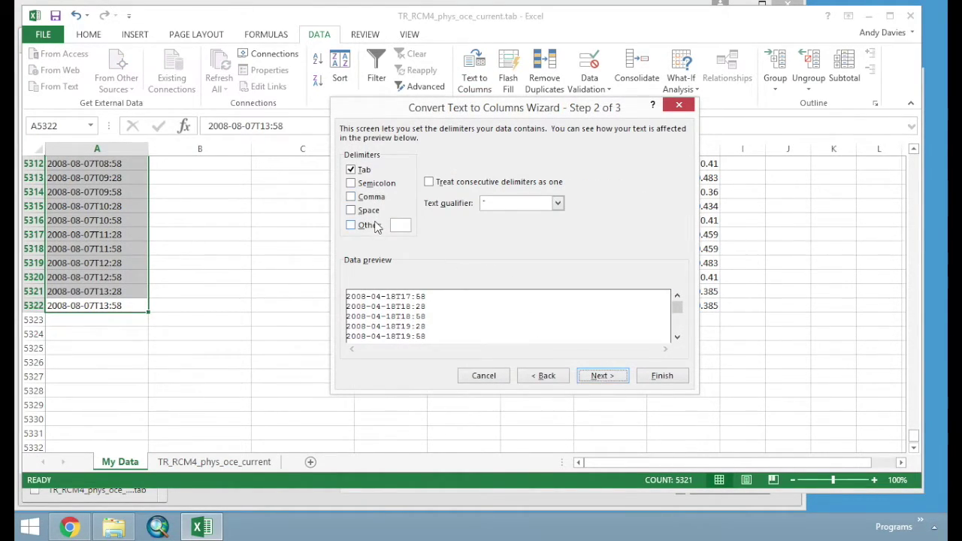
{"action": "left_click", "coordinate": [373, 227]}
{"action": "type", "text": "T"}
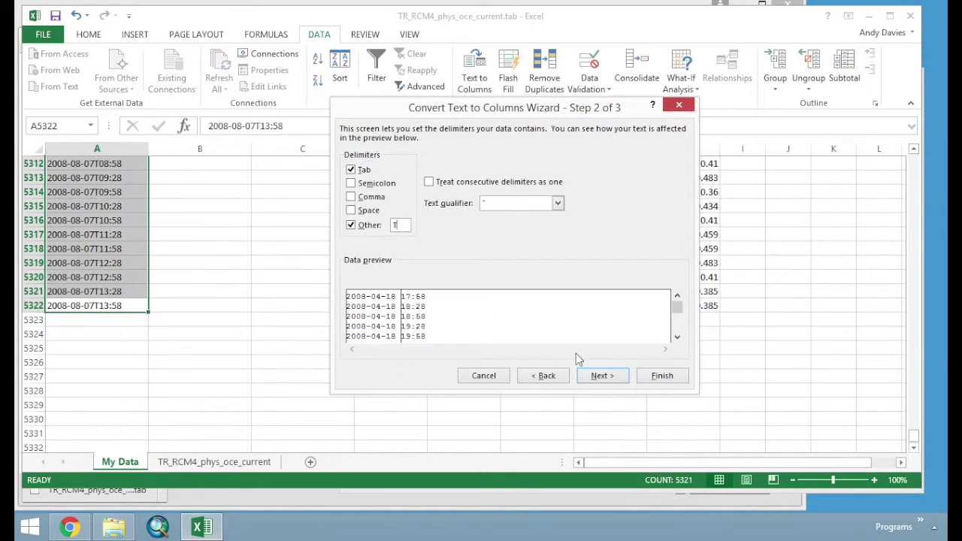
{"action": "left_click", "coordinate": [665, 378]}
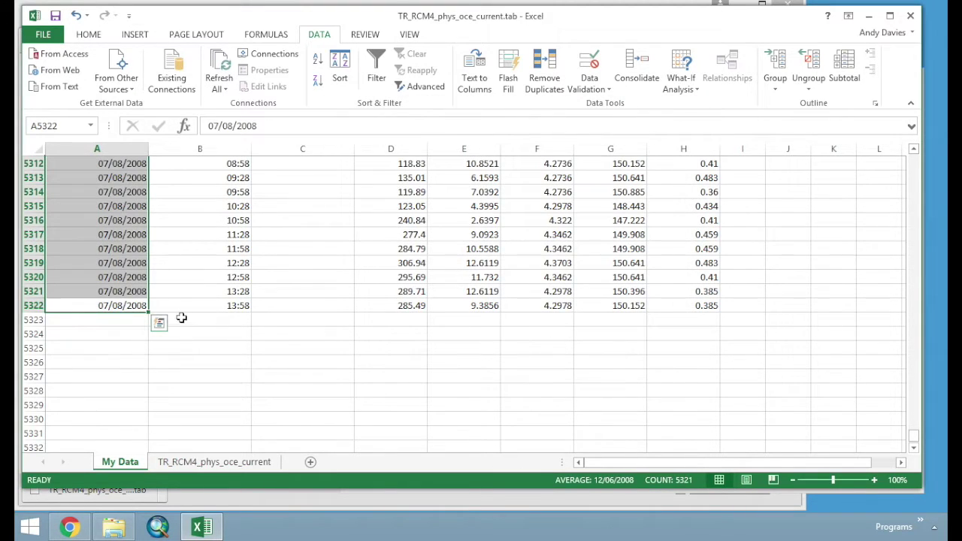
{"action": "left_click", "coordinate": [200, 303]}
{"action": "key", "text": "ctrl+Up"}
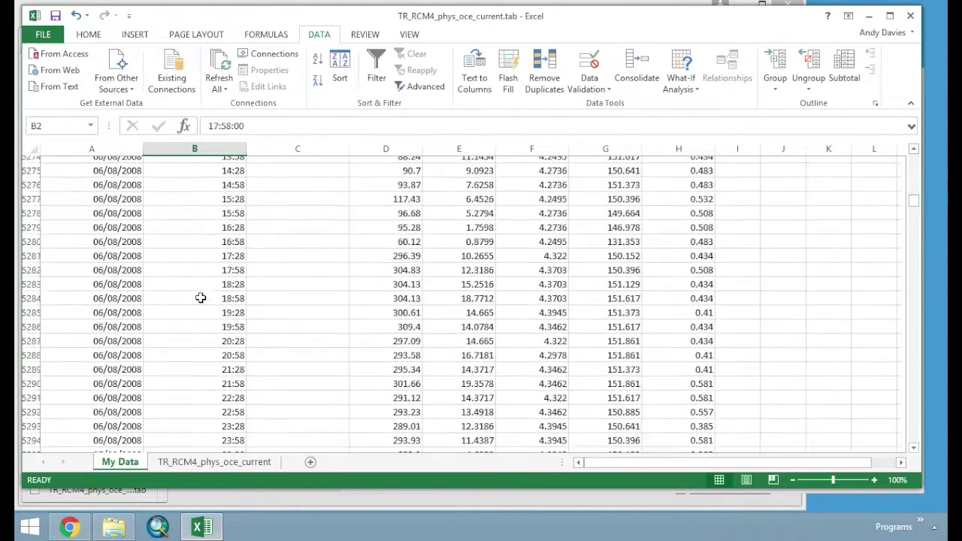
Label columns A and B with the headers Date and Time.
{"action": "key", "text": "Up"}
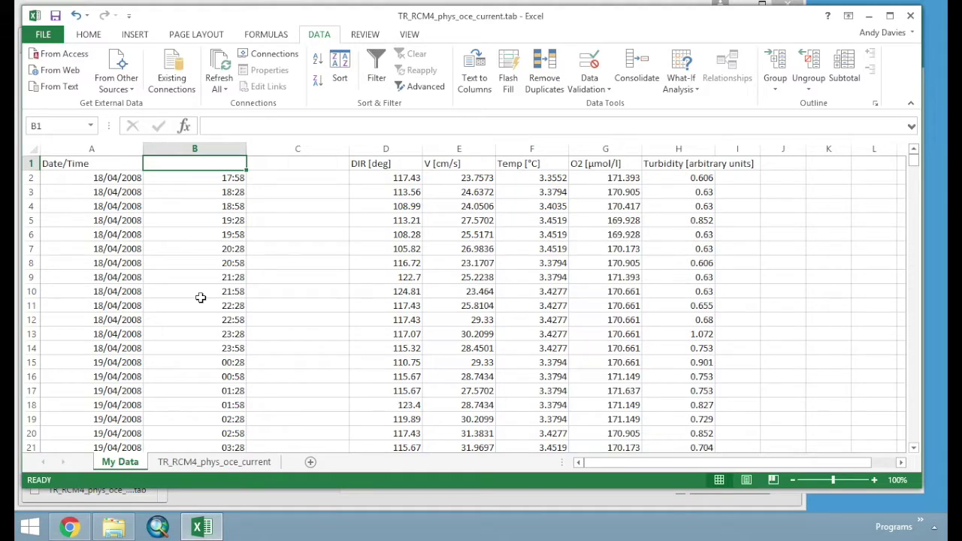
{"action": "left_click", "coordinate": [95, 164]}
{"action": "type", "text": "Date"}
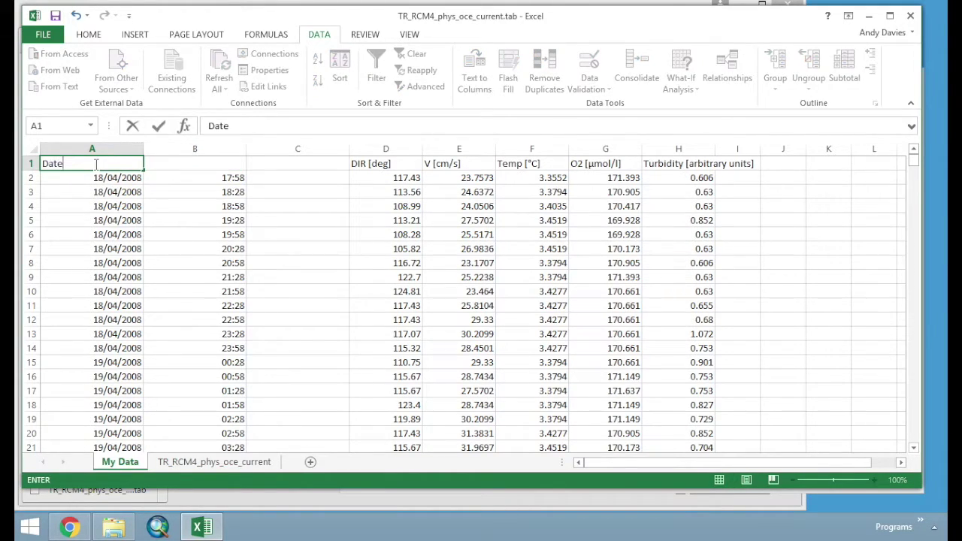
{"action": "left_click", "coordinate": [174, 162]}
{"action": "type", "text": "Time"}
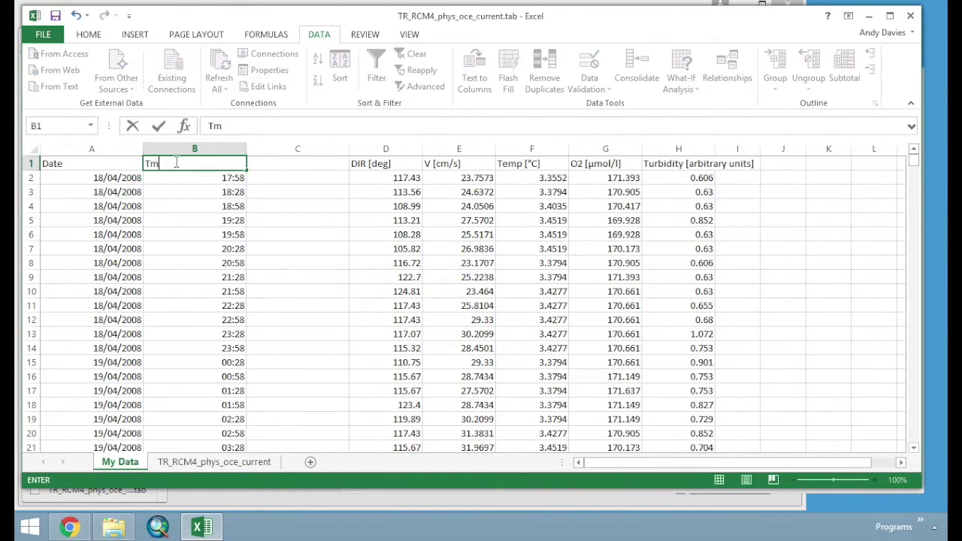
{"action": "key", "text": "Return"}
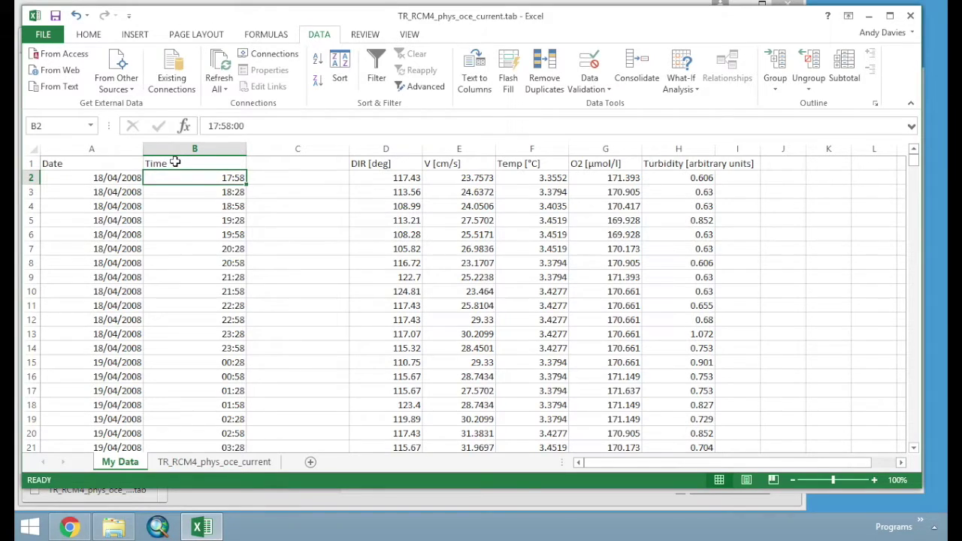
Narrow the Time column and AutoFit column A so the dates show in full.
{"action": "left_click", "coordinate": [98, 177]}
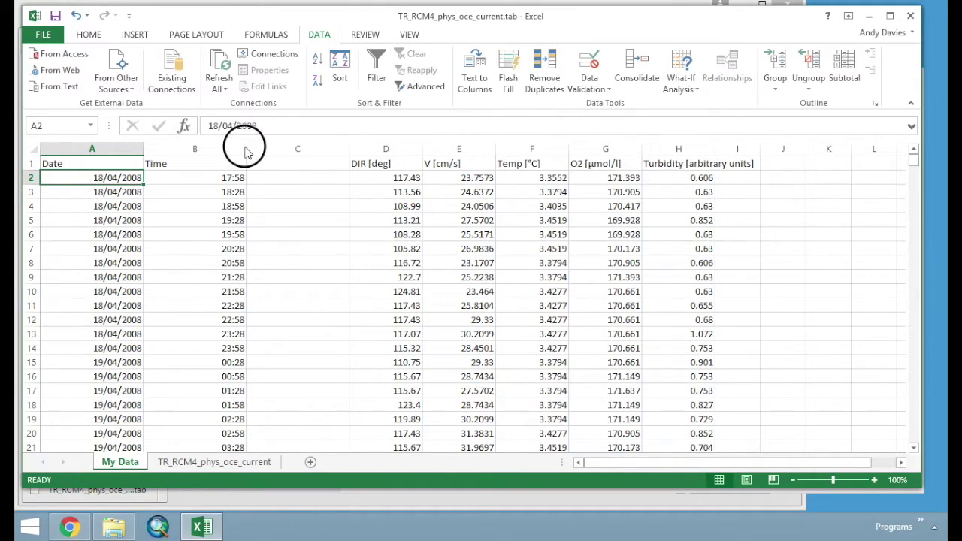
{"action": "left_click_drag", "start_coordinate": [244, 148], "coordinate": [90, 155]}
{"action": "double_click", "coordinate": [90, 150]}
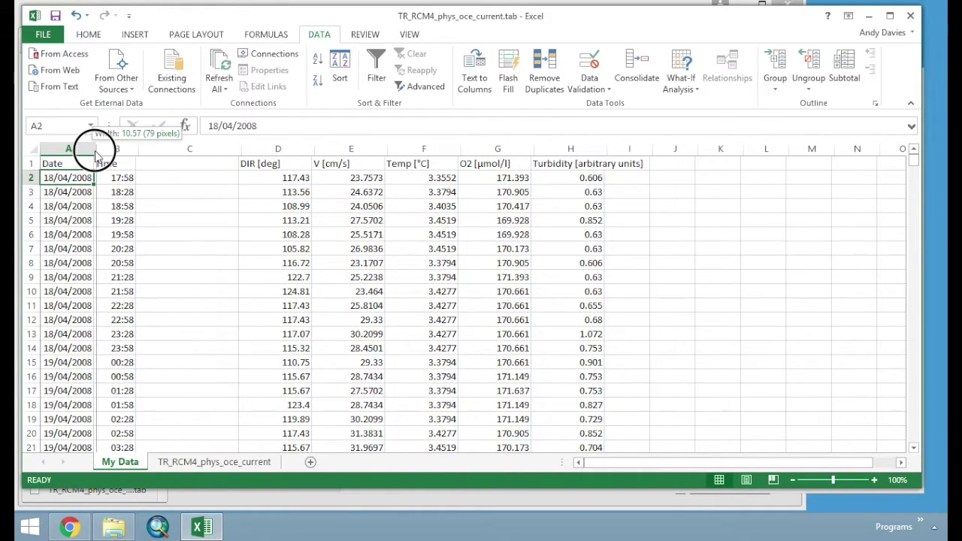
{"action": "double_click", "coordinate": [97, 148]}
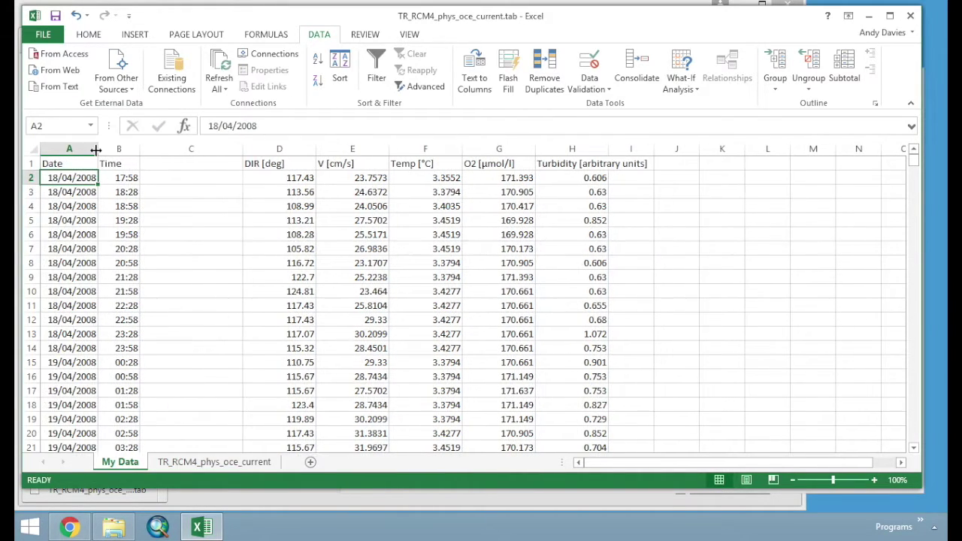
Head column C DateTime and enter the formula =A2+B2 in C2.
{"action": "left_click", "coordinate": [178, 164]}
{"action": "type", "text": "Date"}
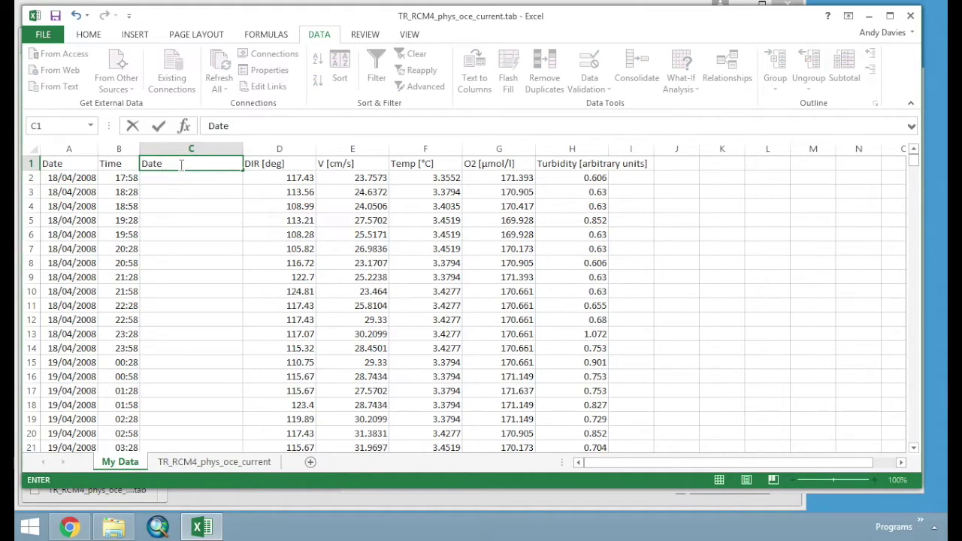
{"action": "type", "text": "Time"}
{"action": "key", "text": "Return"}
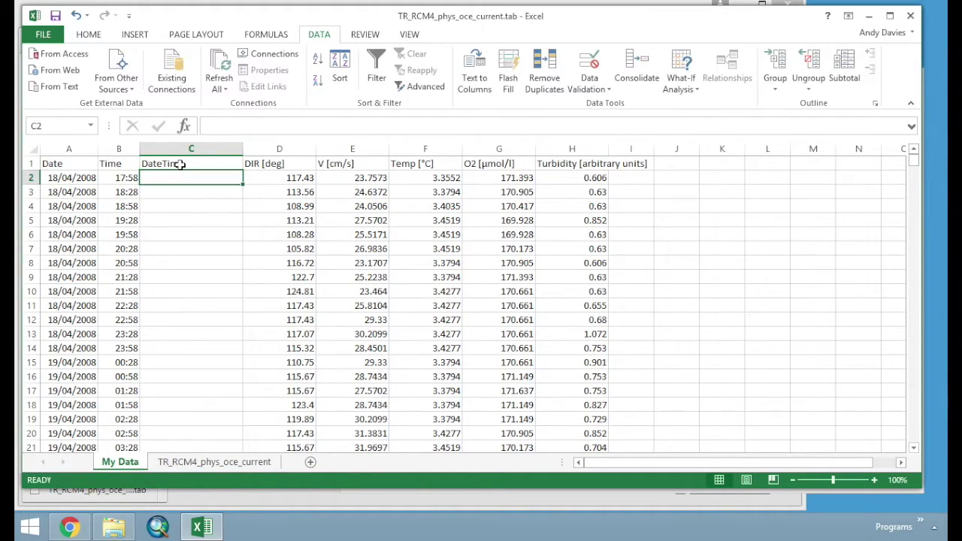
{"action": "type", "text": "="}
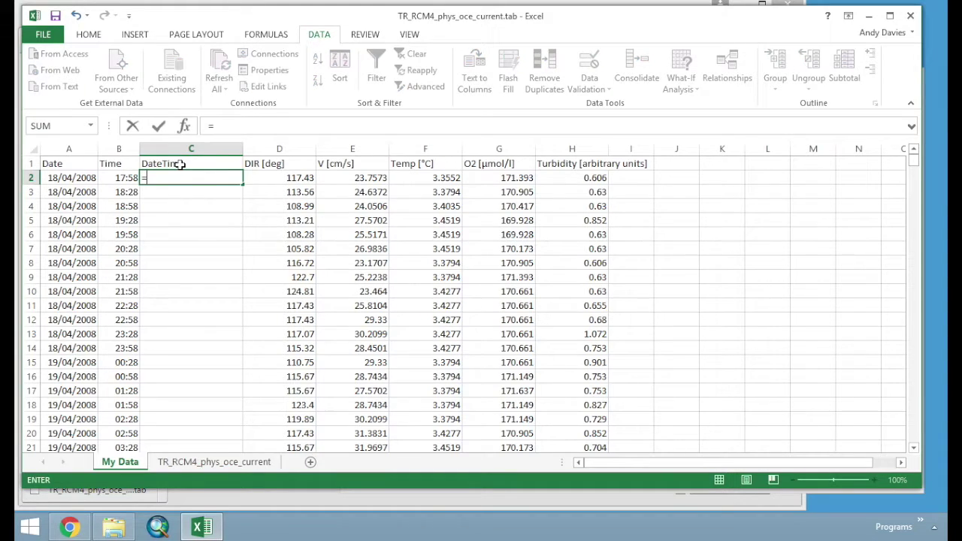
{"action": "key", "text": "Left"}
{"action": "key", "text": "Left"}
{"action": "type", "text": "+"}
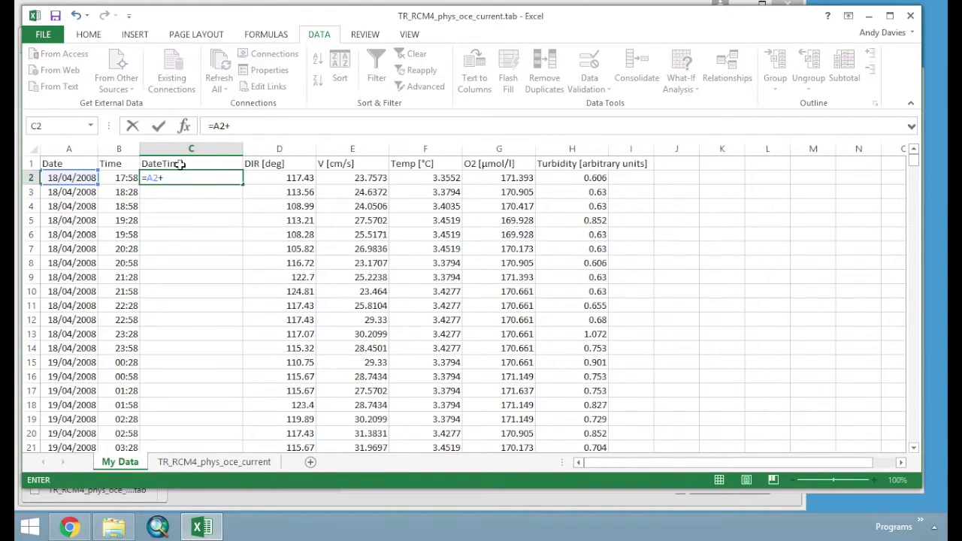
{"action": "key", "text": "Left"}
{"action": "key", "text": "Return"}
Fill the =A2+B2 formula down column C to the last data row and verify it.
{"action": "left_click", "coordinate": [177, 175]}
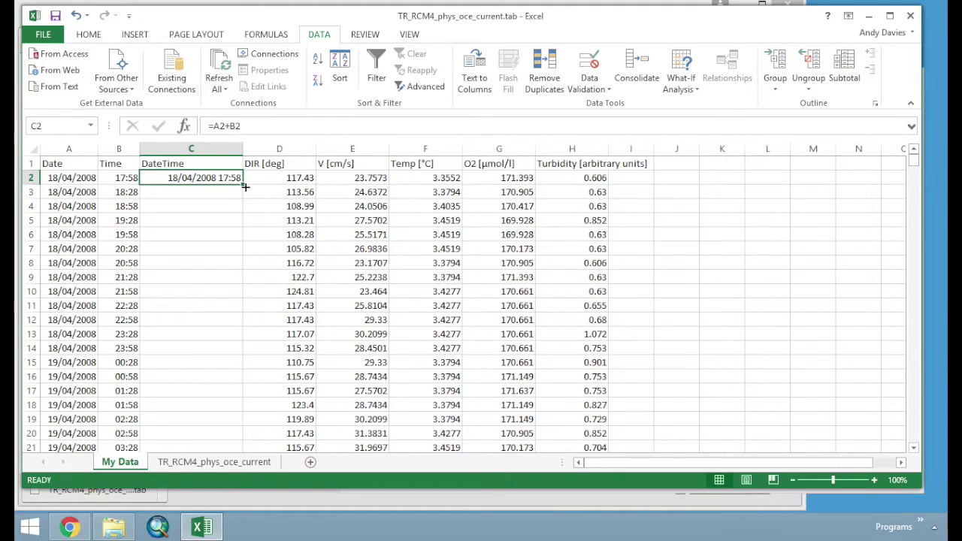
{"action": "double_click", "coordinate": [243, 184]}
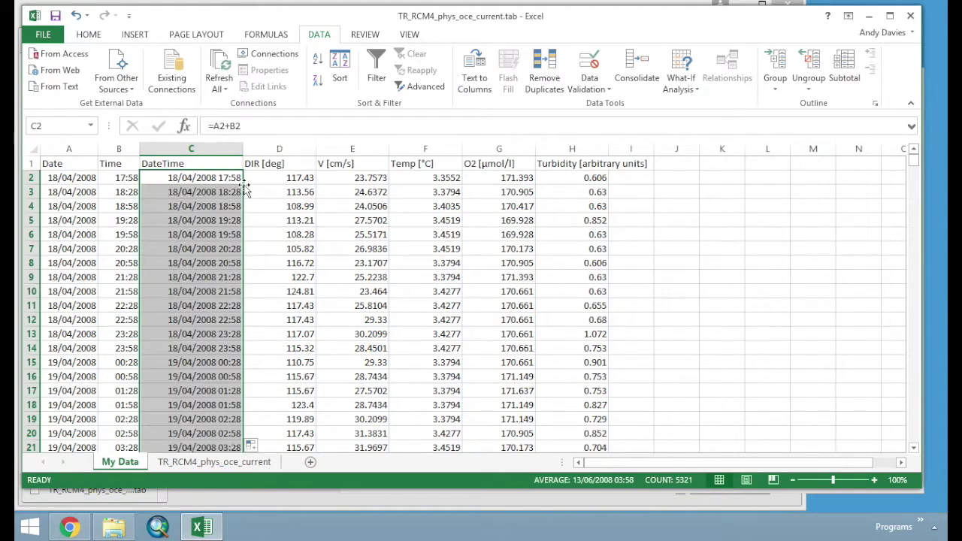
{"action": "left_click_drag", "start_coordinate": [205, 178], "coordinate": [208, 192]}
{"action": "left_click", "coordinate": [205, 177]}
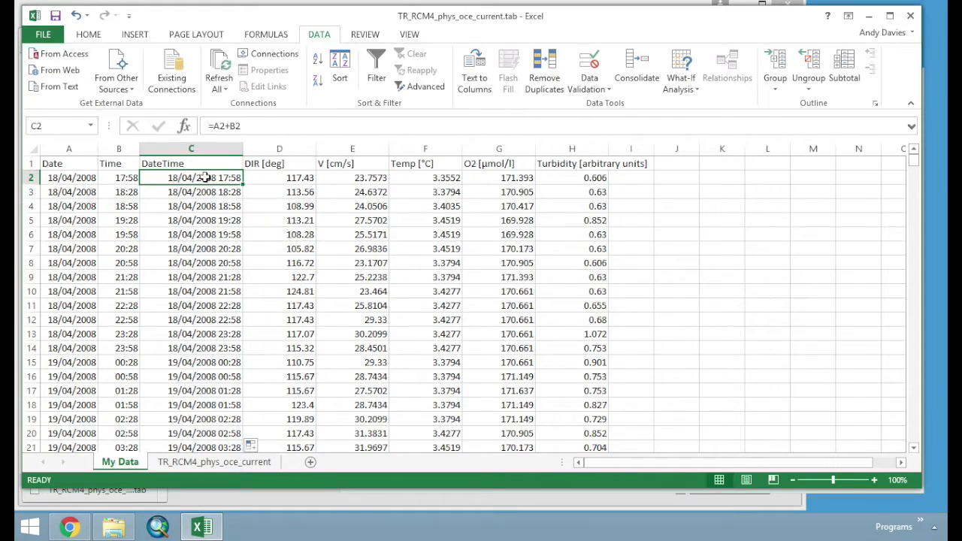
{"action": "key", "text": "ctrl+Down"}
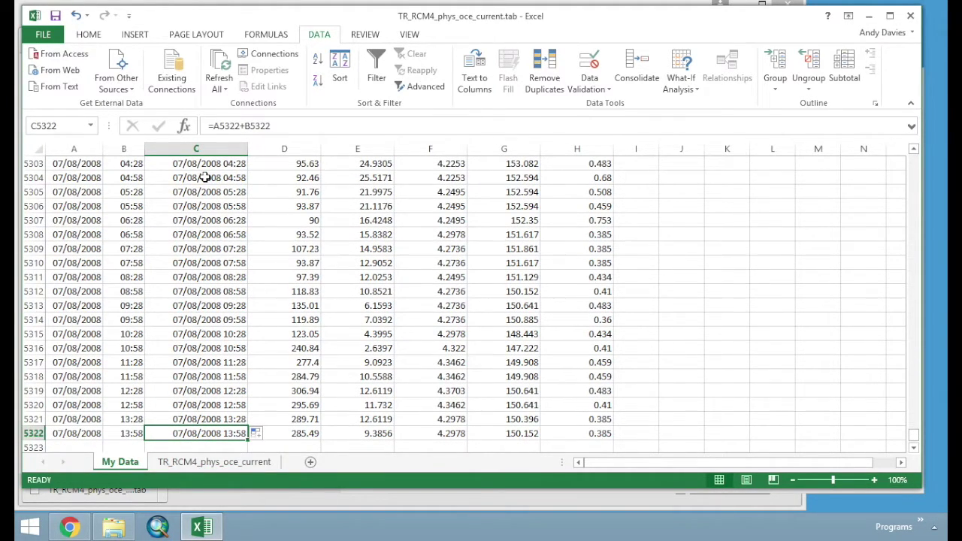
{"action": "key", "text": "ctrl+Up"}
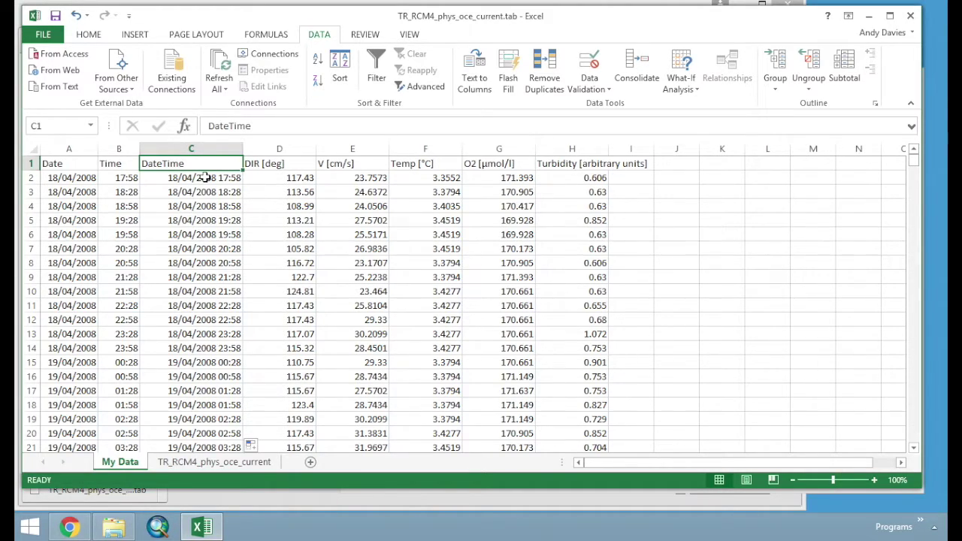
{"action": "left_click", "coordinate": [346, 166]}
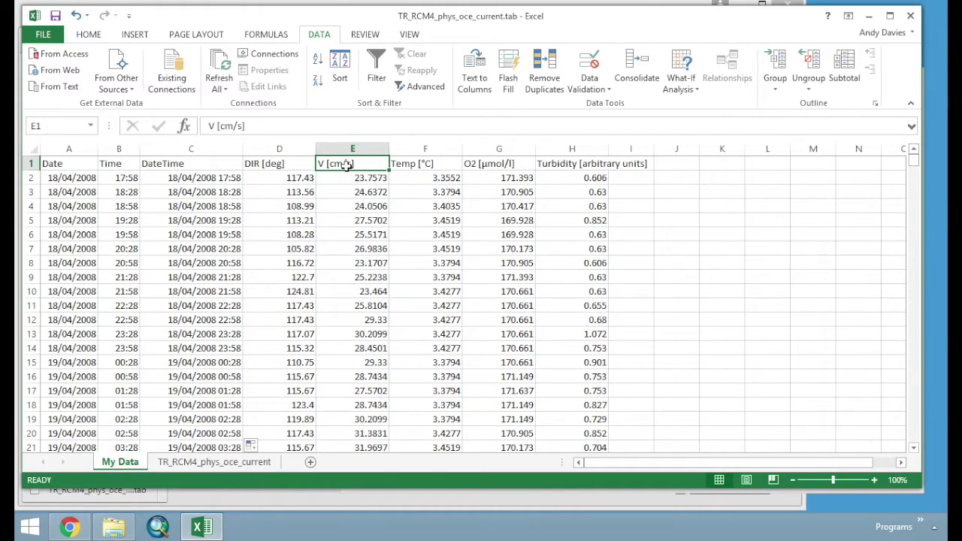
Type the labels Minium, Maximum, Mean, SD and Variance down cells K2 to K6.
{"action": "left_click", "coordinate": [719, 177]}
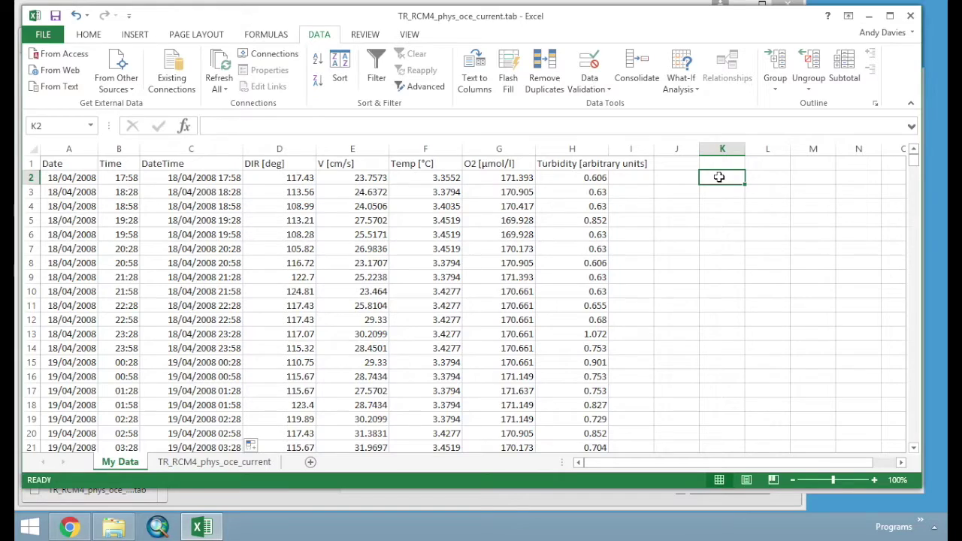
{"action": "type", "text": "Minium"}
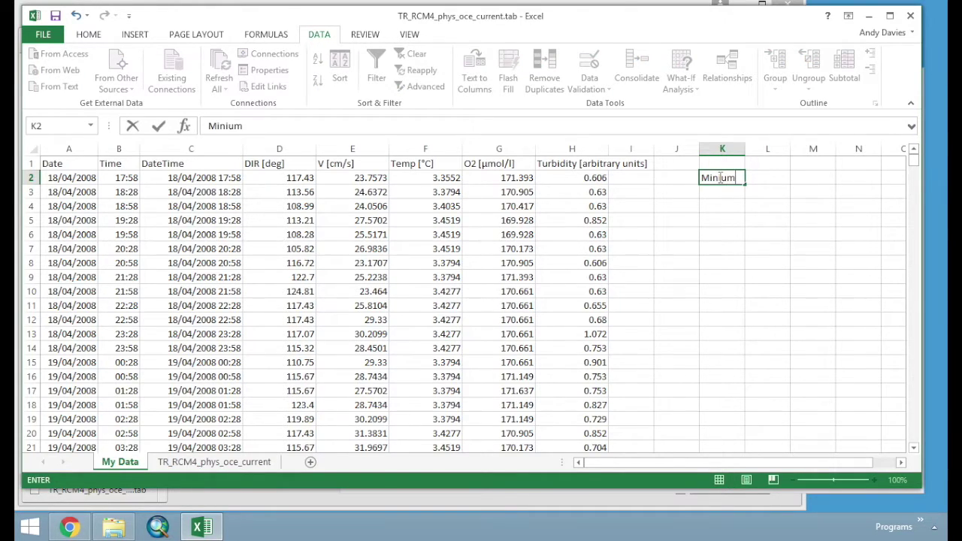
{"action": "key", "text": "Return"}
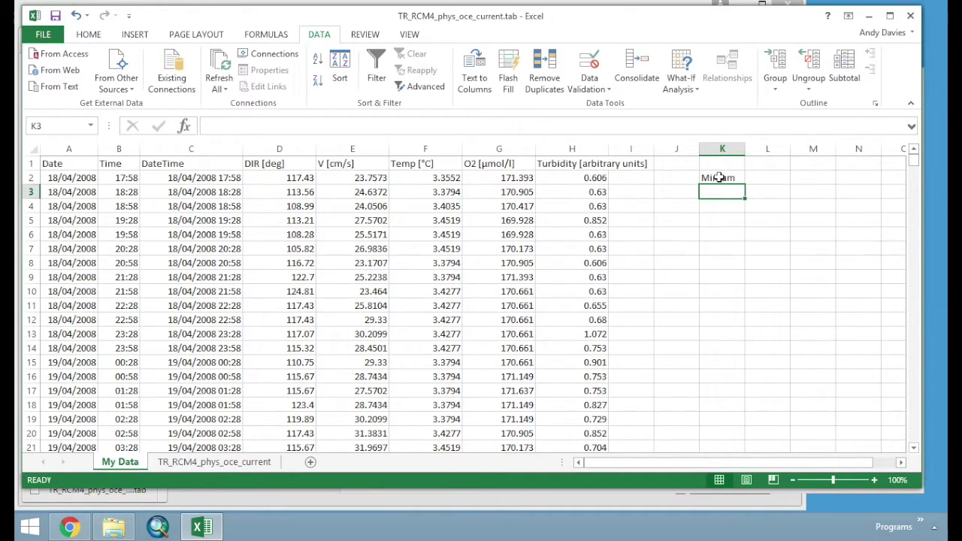
{"action": "type", "text": "Maximum"}
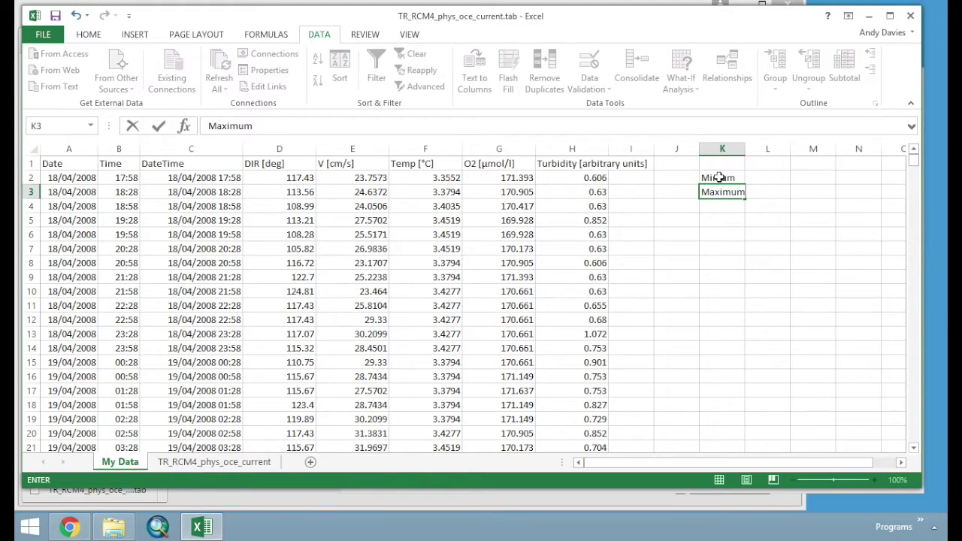
{"action": "key", "text": "Return"}
{"action": "type", "text": "Mean"}
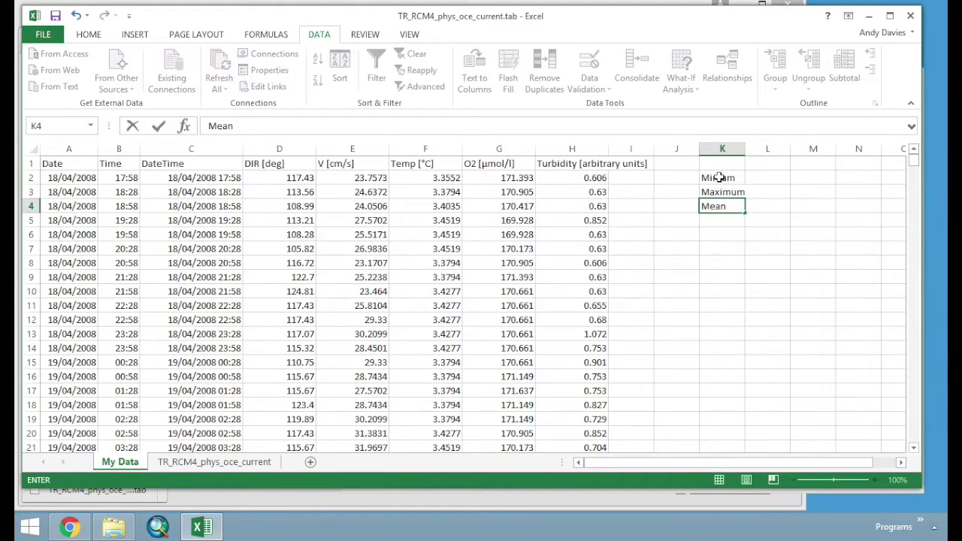
{"action": "key", "text": "Return"}
{"action": "type", "text": "SD"}
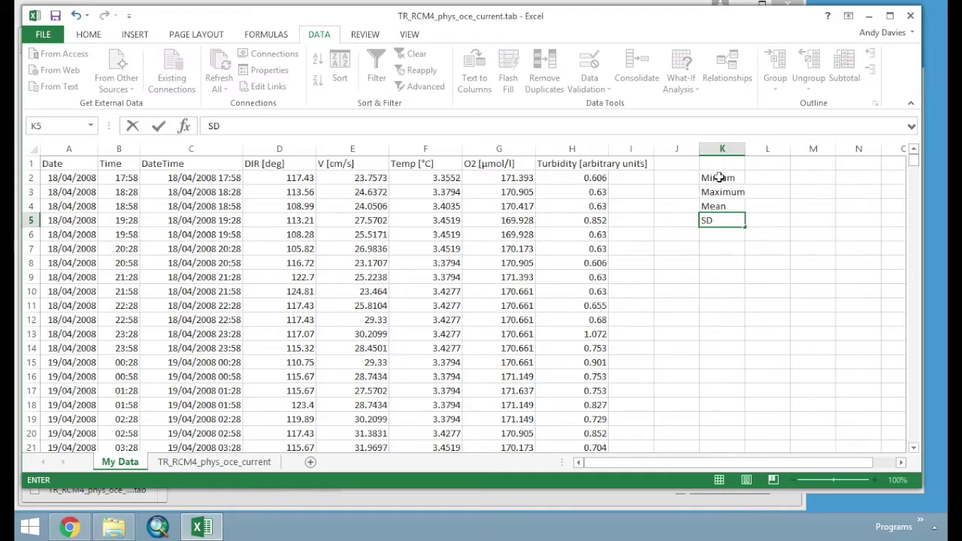
{"action": "key", "text": "Return"}
{"action": "type", "text": "Variance"}
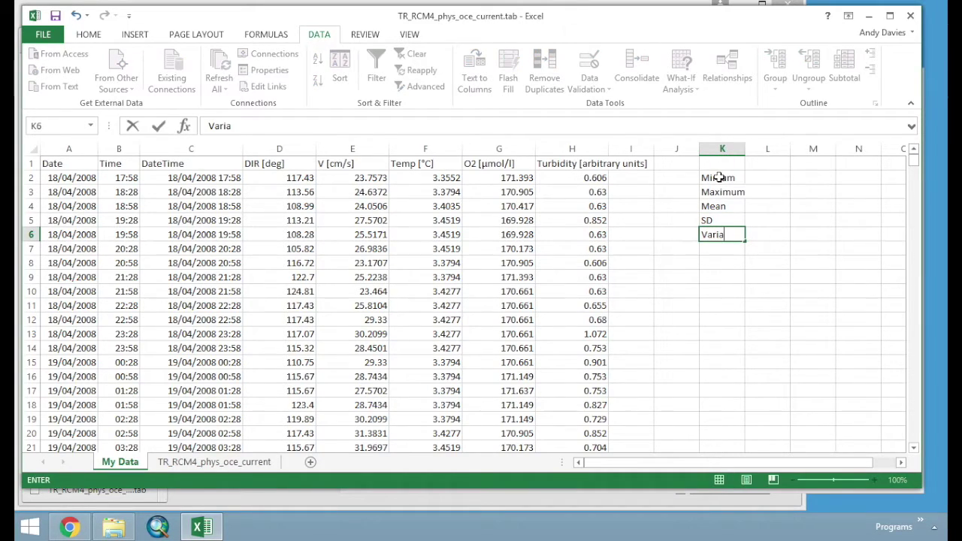
{"action": "key", "text": "Tab"}
{"action": "key", "text": "Up"}
{"action": "key", "text": "Up"}
{"action": "key", "text": "Up"}
{"action": "key", "text": "Up"}
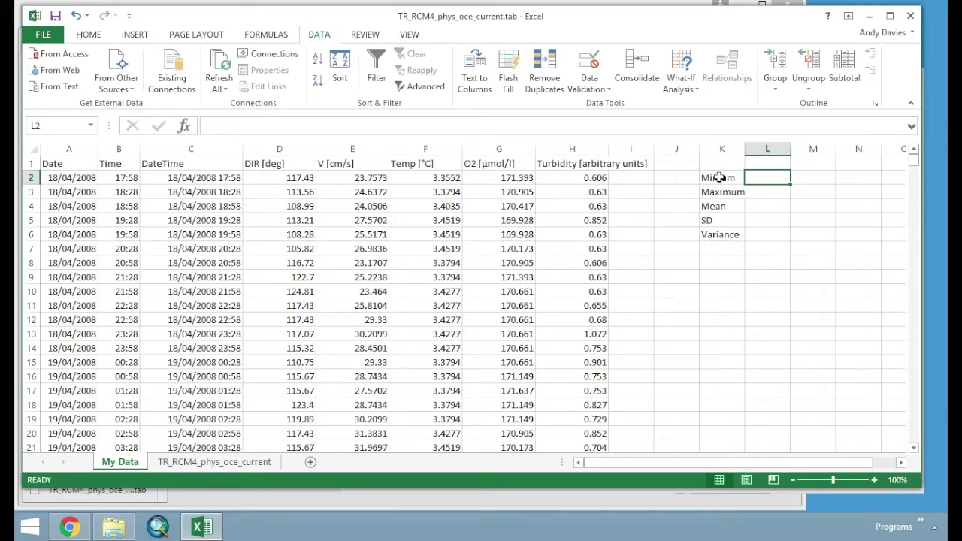
Enter =MIN(E2:E5322) in L2 to get the minimum speed.
{"action": "type", "text": "="}
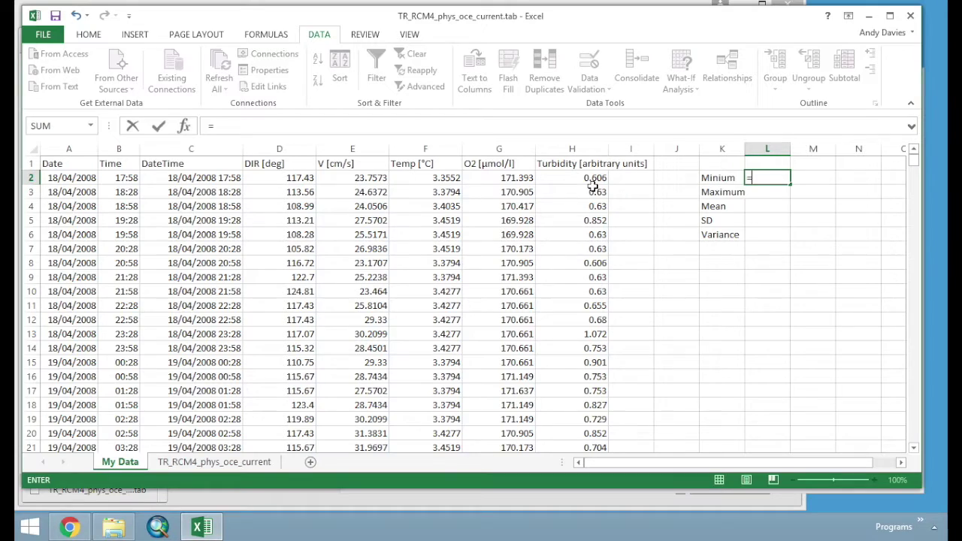
{"action": "type", "text": "min"}
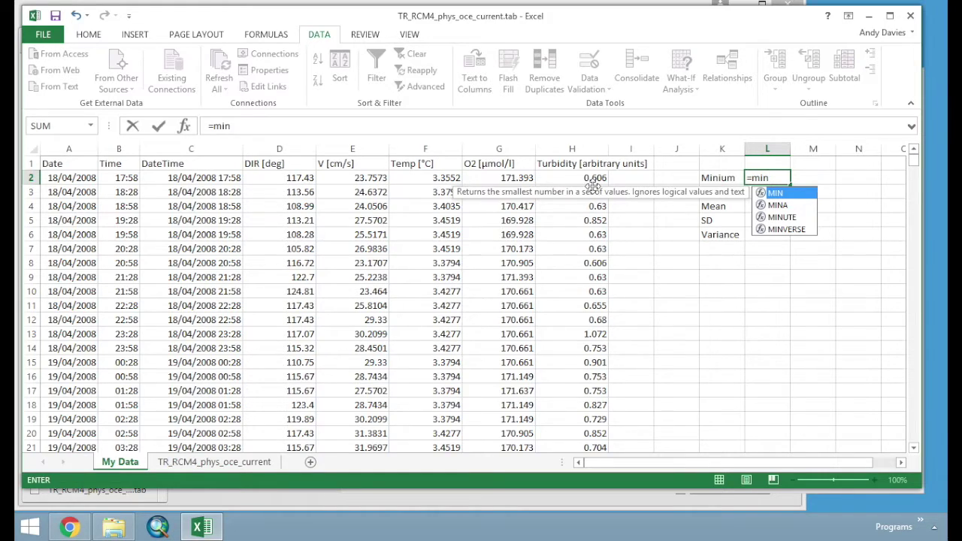
{"action": "type", "text": "("}
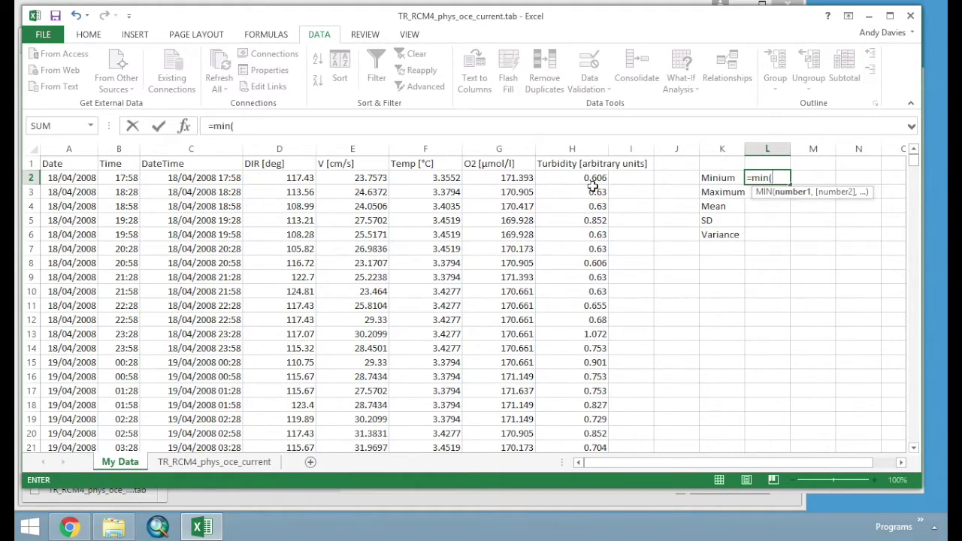
{"action": "left_click", "coordinate": [345, 178]}
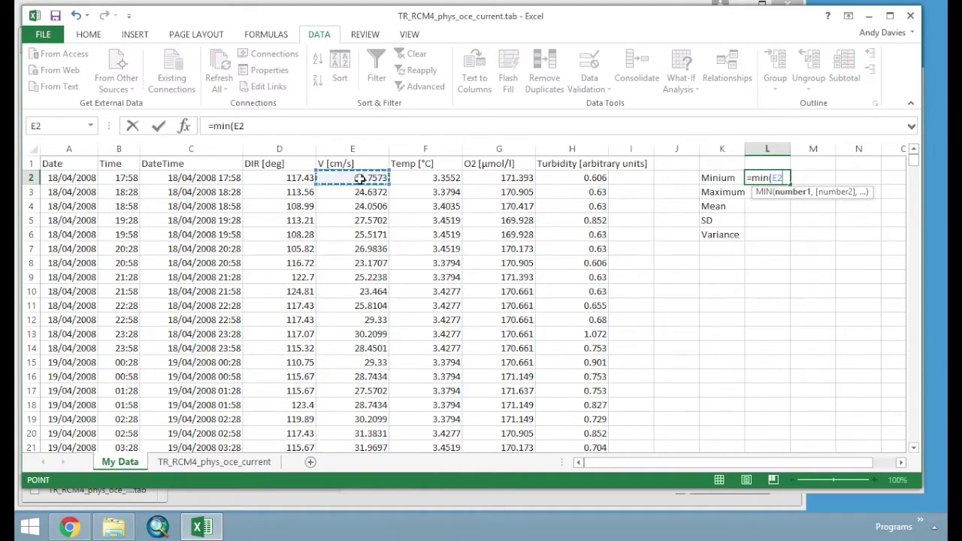
{"action": "key", "text": "ctrl+shift+Down"}
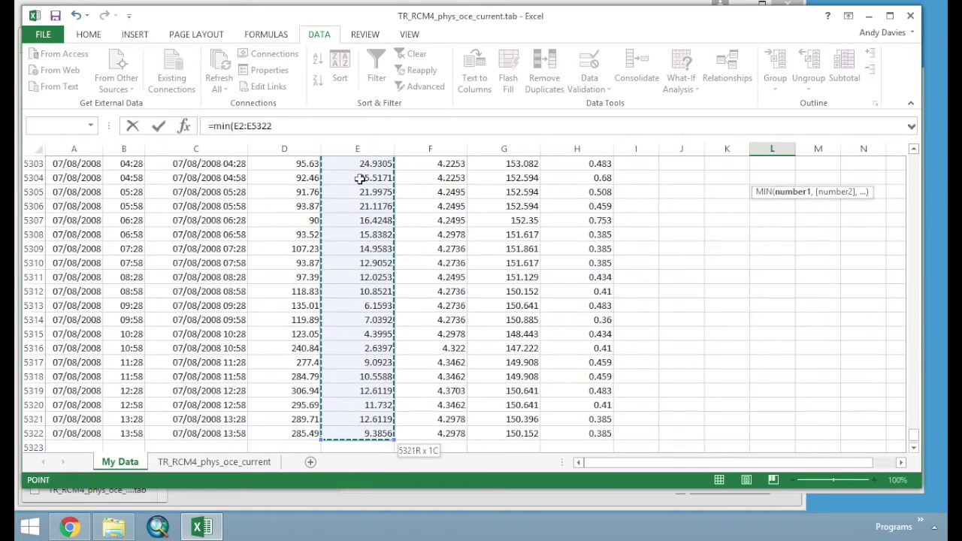
{"action": "left_click", "coordinate": [280, 126]}
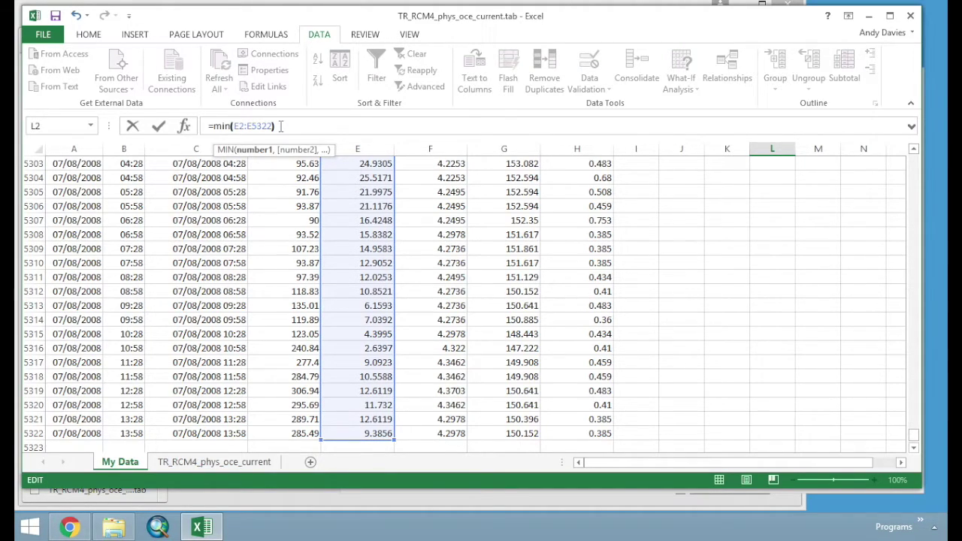
{"action": "key", "text": "Return"}
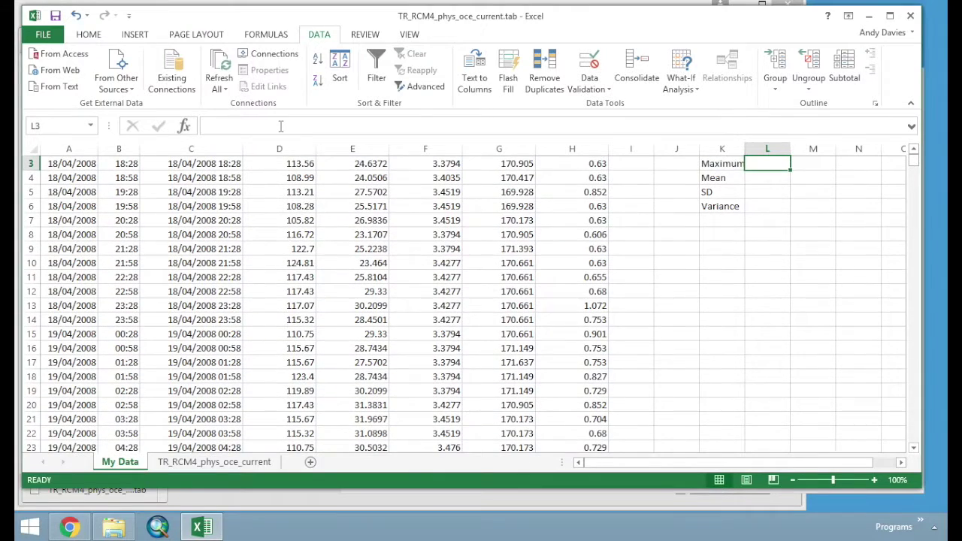
{"action": "scroll", "coordinate": [660, 224], "scroll_direction": "up", "scroll_amount": 1}
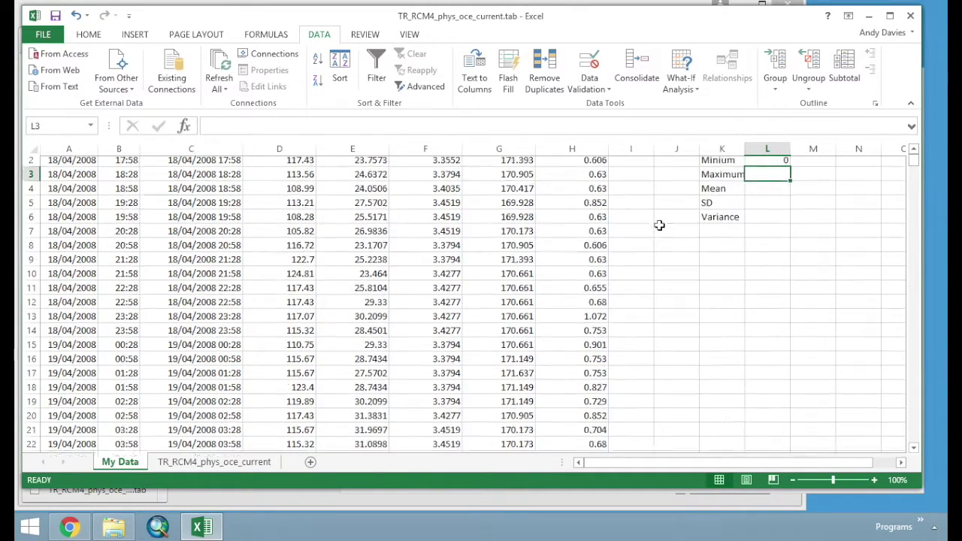
{"action": "left_click", "coordinate": [766, 178]}
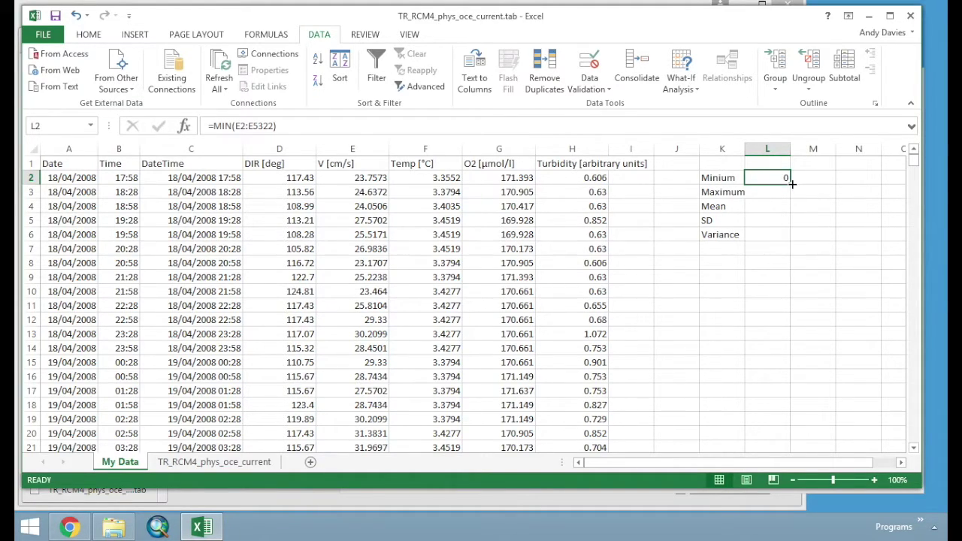
Copy the formula into L3, reset its range to E2:E5322 and change MIN to MAX.
{"action": "left_click_drag", "start_coordinate": [791, 185], "coordinate": [794, 200]}
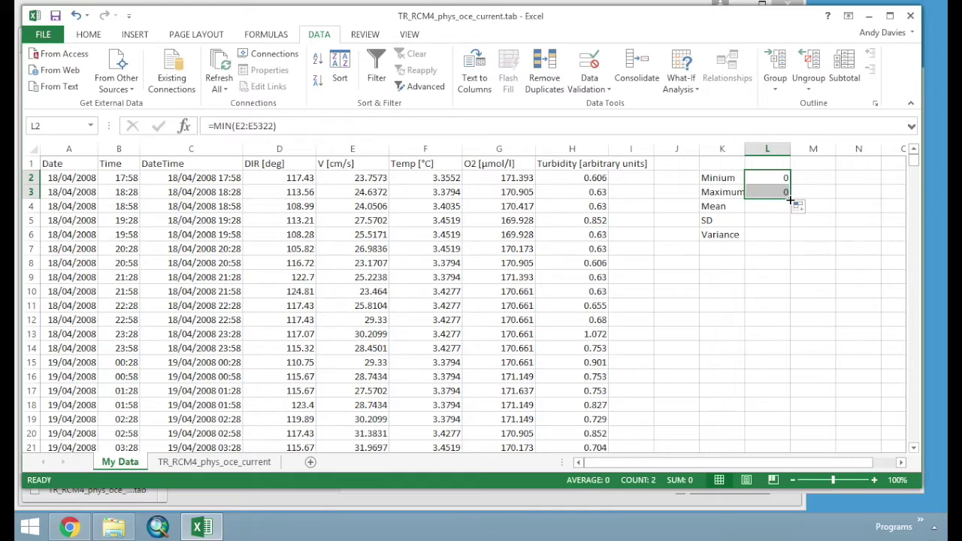
{"action": "left_click", "coordinate": [755, 191]}
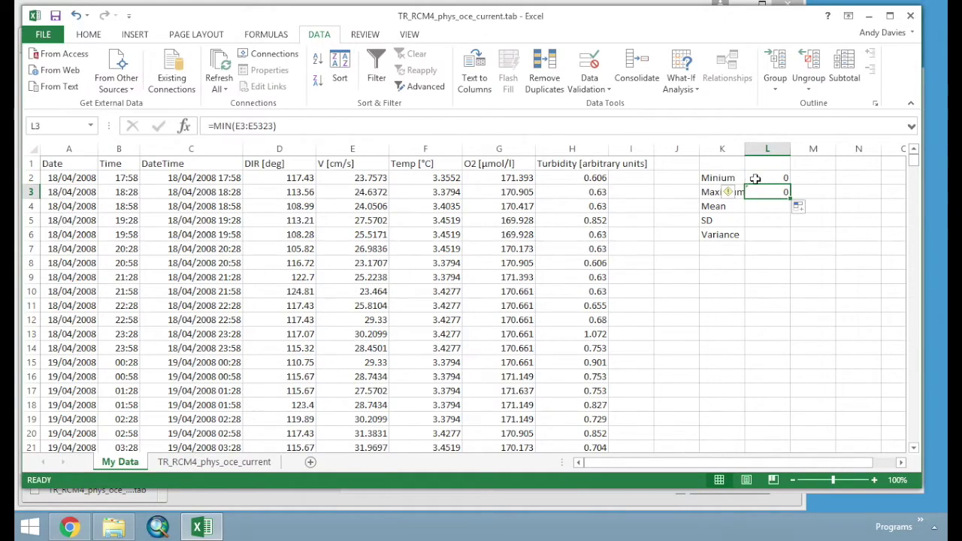
{"action": "double_click", "coordinate": [765, 191]}
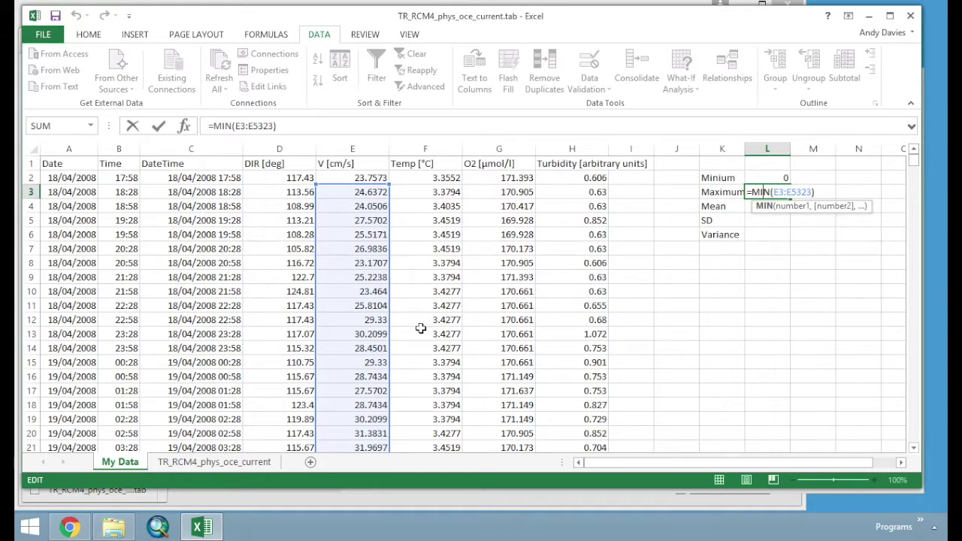
{"action": "left_click_drag", "start_coordinate": [362, 185], "coordinate": [360, 180]}
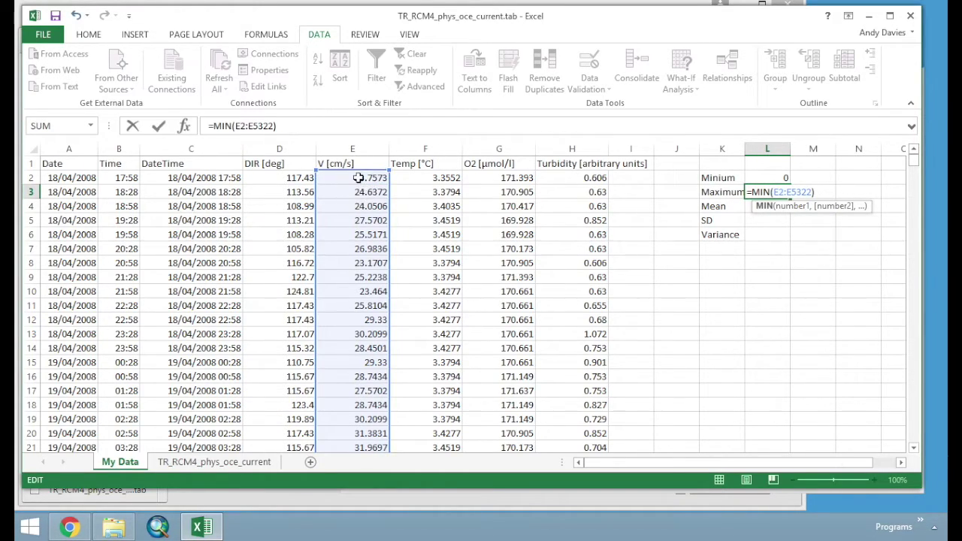
{"action": "double_click", "coordinate": [762, 192]}
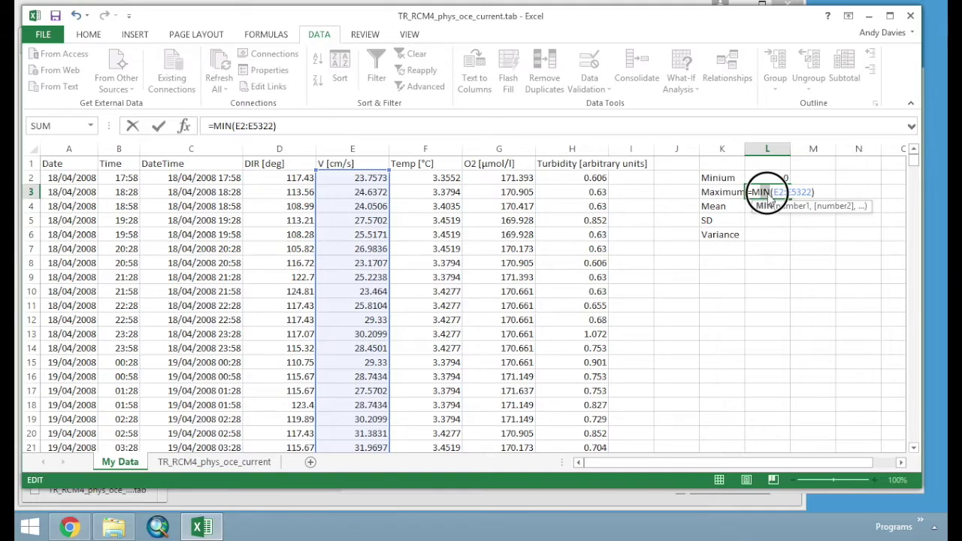
{"action": "type", "text": "MAX"}
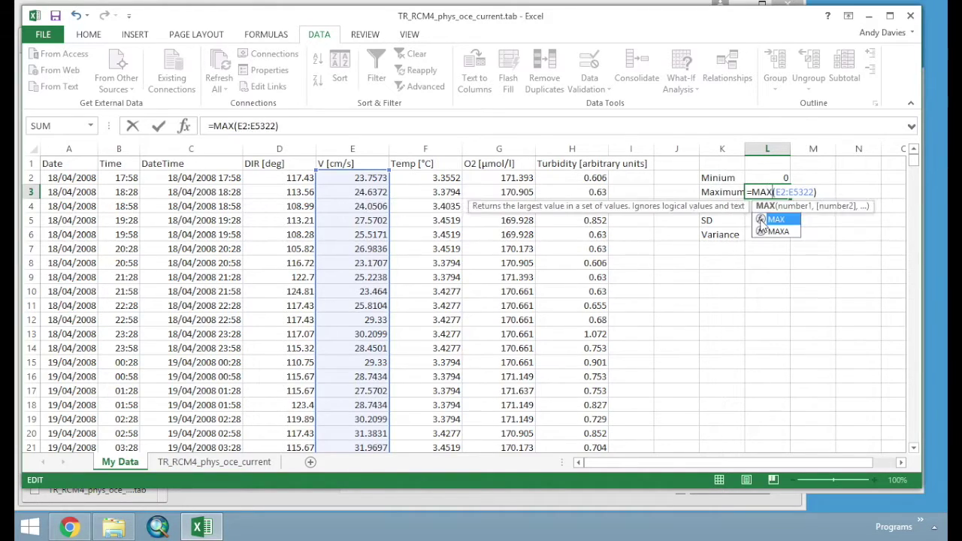
{"action": "key", "text": "Return"}
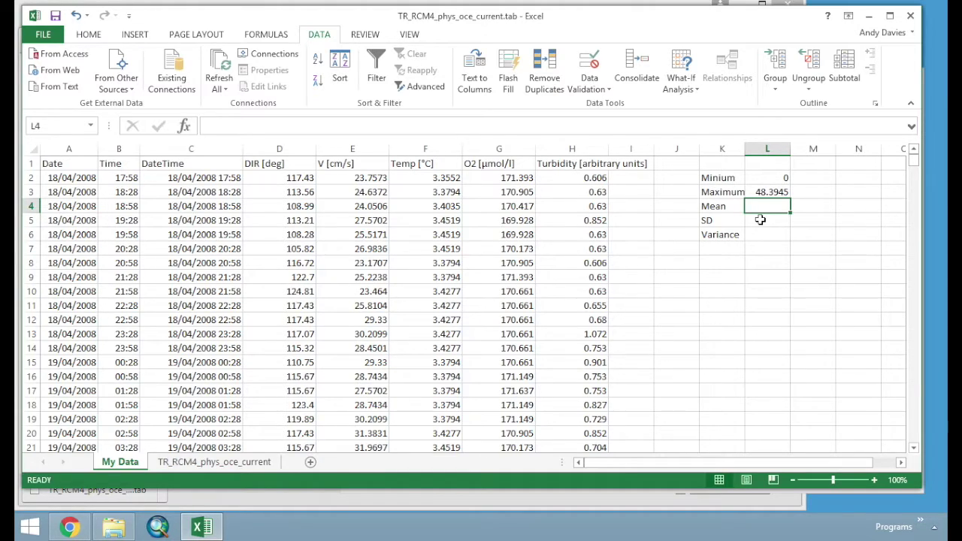
{"action": "left_click", "coordinate": [770, 193]}
Copy the formula into L4, reset its range to E2:E5322 and change it to AVERAGE.
{"action": "left_click_drag", "start_coordinate": [791, 198], "coordinate": [791, 214]}
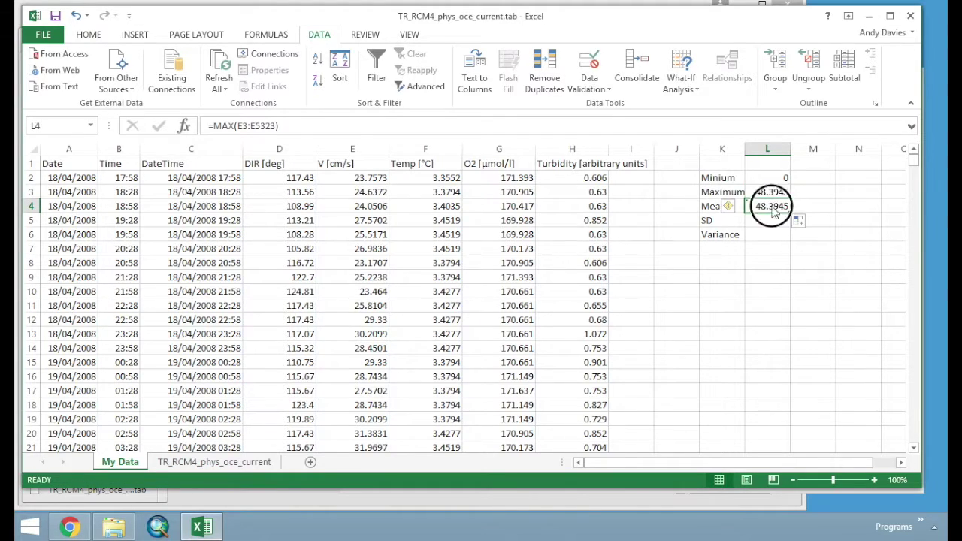
{"action": "double_click", "coordinate": [773, 206]}
{"action": "left_click_drag", "start_coordinate": [337, 181], "coordinate": [337, 166]}
{"action": "double_click", "coordinate": [766, 206]}
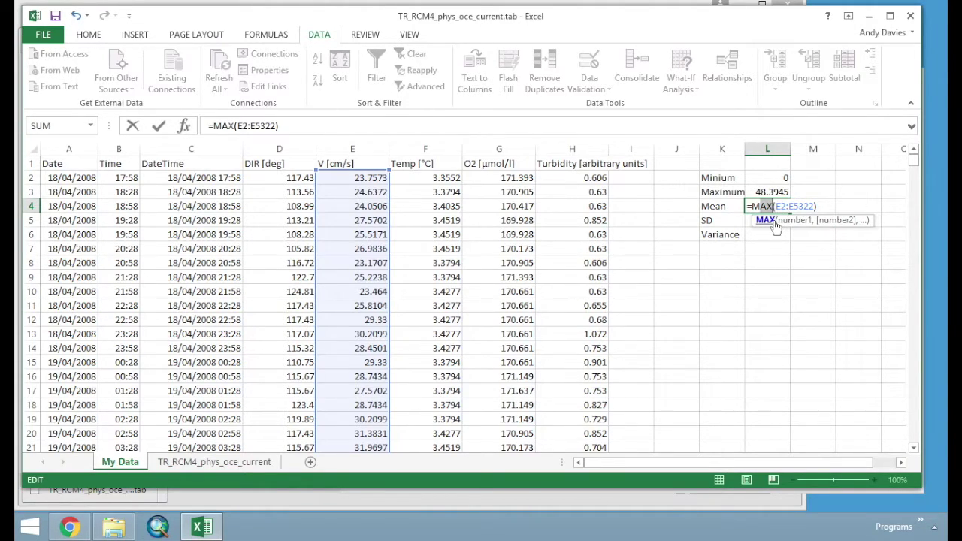
{"action": "type", "text": "MEAN"}
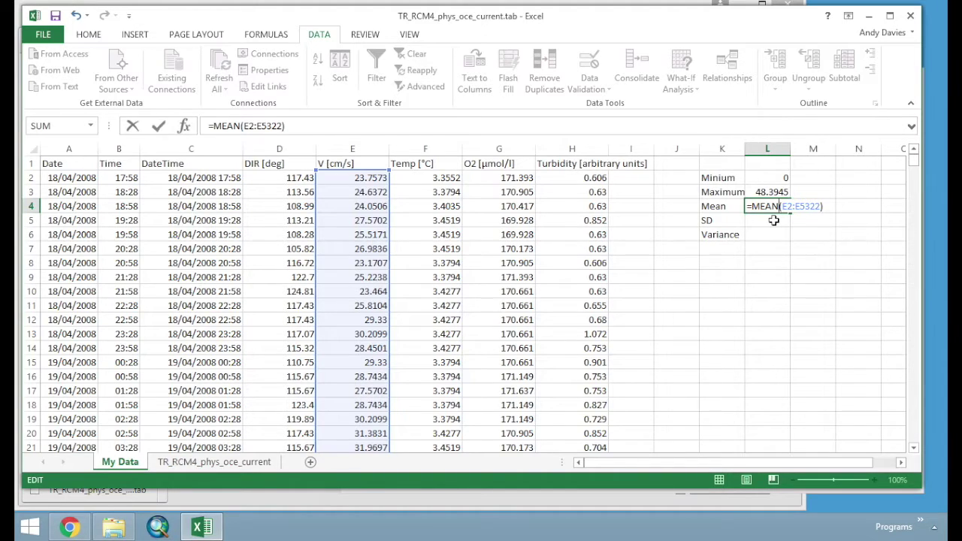
{"action": "key", "text": "BackSpace"}
{"action": "key", "text": "BackSpace"}
{"action": "key", "text": "BackSpace"}
{"action": "key", "text": "BackSpace"}
{"action": "type", "text": "AVERAG"}
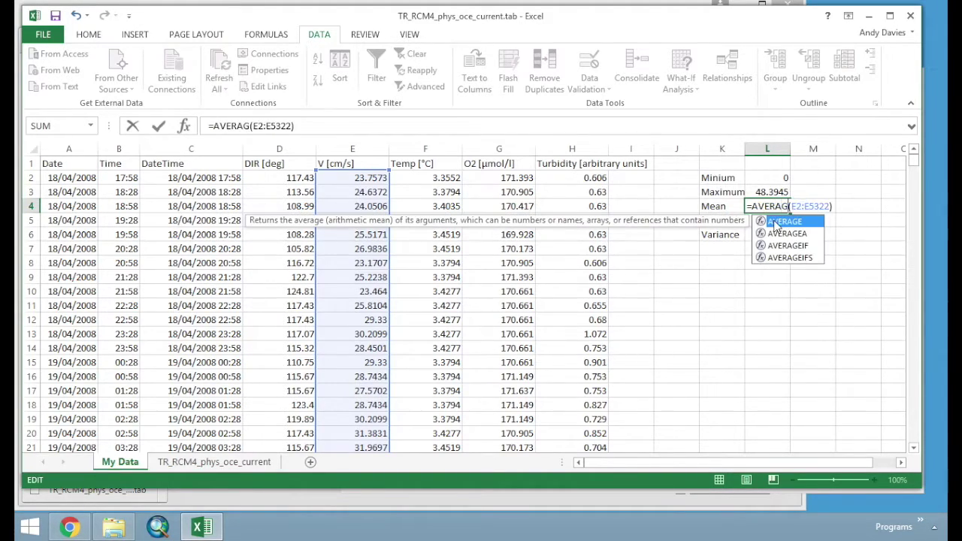
{"action": "type", "text": "E"}
{"action": "key", "text": "Return"}
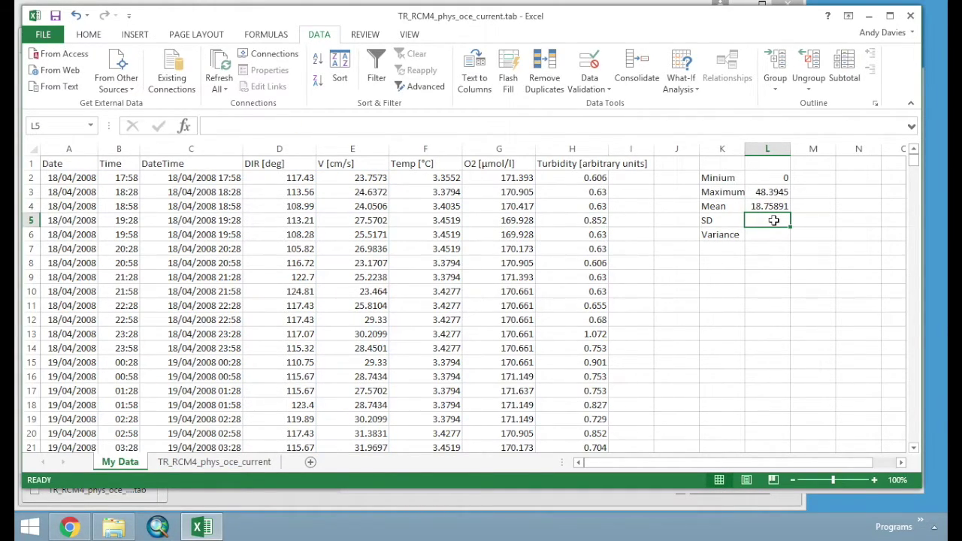
Copy the formula into L5 and change its function to STDEV.
{"action": "left_click", "coordinate": [774, 206]}
{"action": "left_click_drag", "start_coordinate": [789, 213], "coordinate": [789, 227]}
{"action": "double_click", "coordinate": [777, 221]}
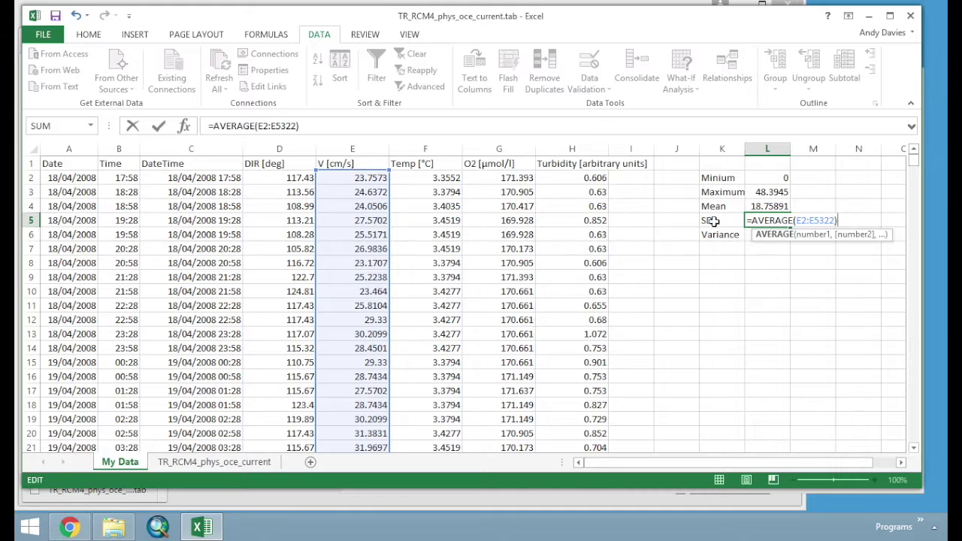
{"action": "double_click", "coordinate": [775, 220]}
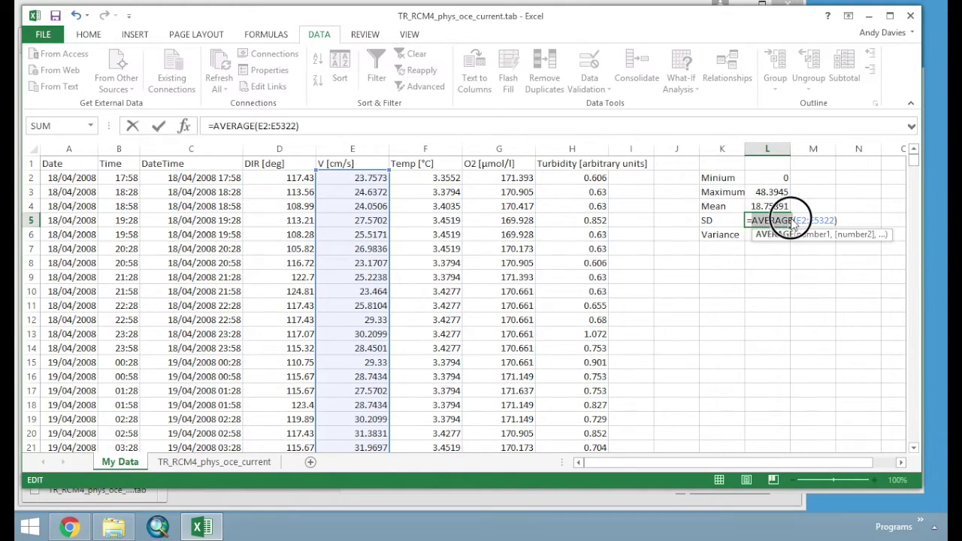
{"action": "type", "text": "ST"}
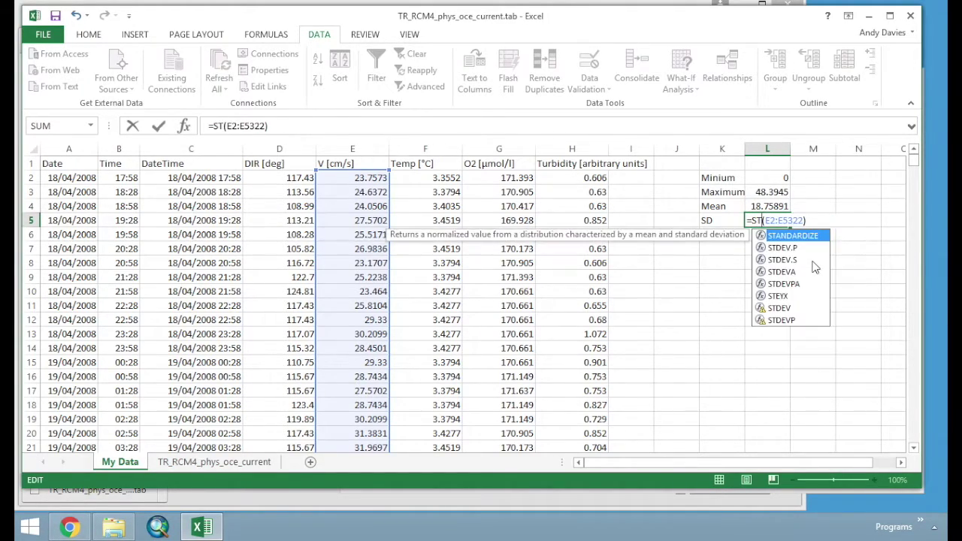
{"action": "type", "text": "DEV"}
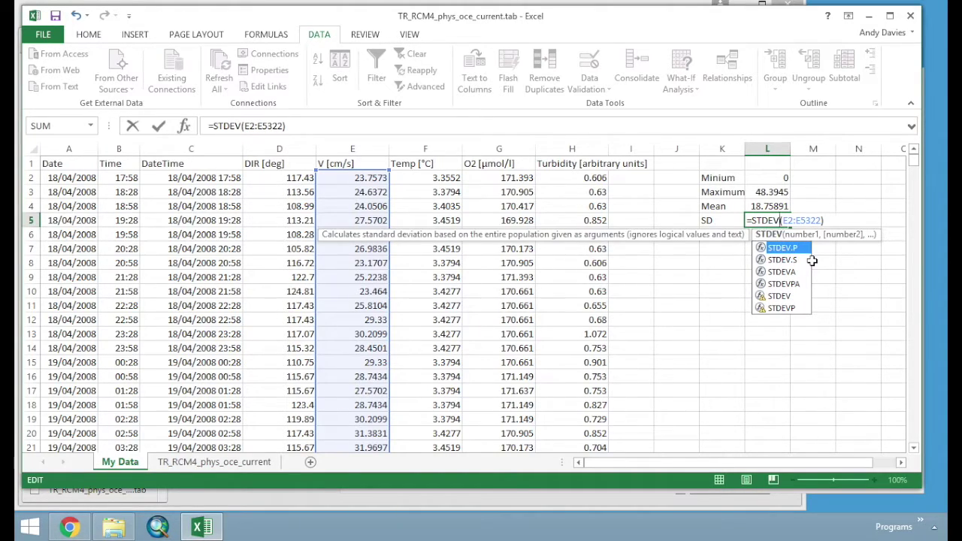
{"action": "key", "text": "Return"}
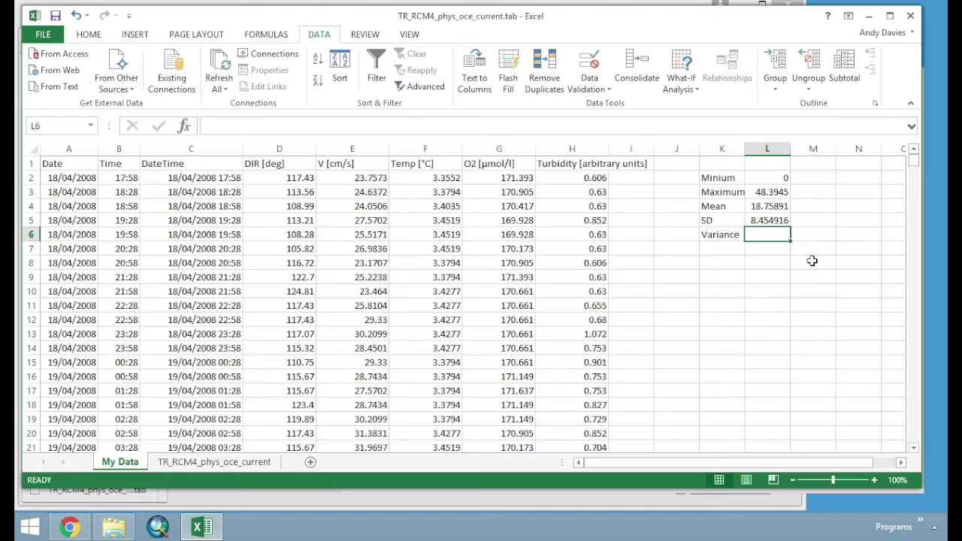
Copy the formula into L6, reset its range to E2:E5322 and change it to VAR.
{"action": "left_click", "coordinate": [768, 220]}
{"action": "left_click_drag", "start_coordinate": [790, 227], "coordinate": [778, 236]}
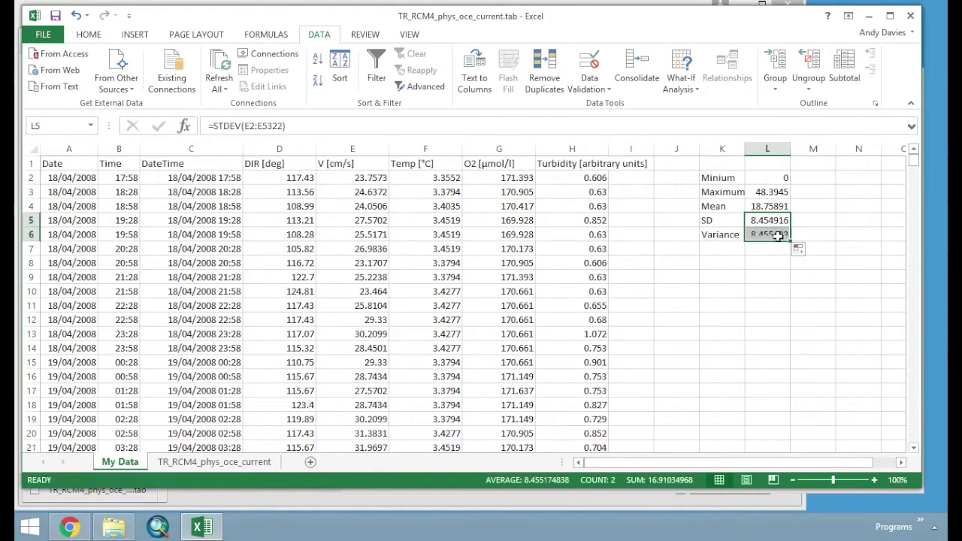
{"action": "double_click", "coordinate": [778, 236]}
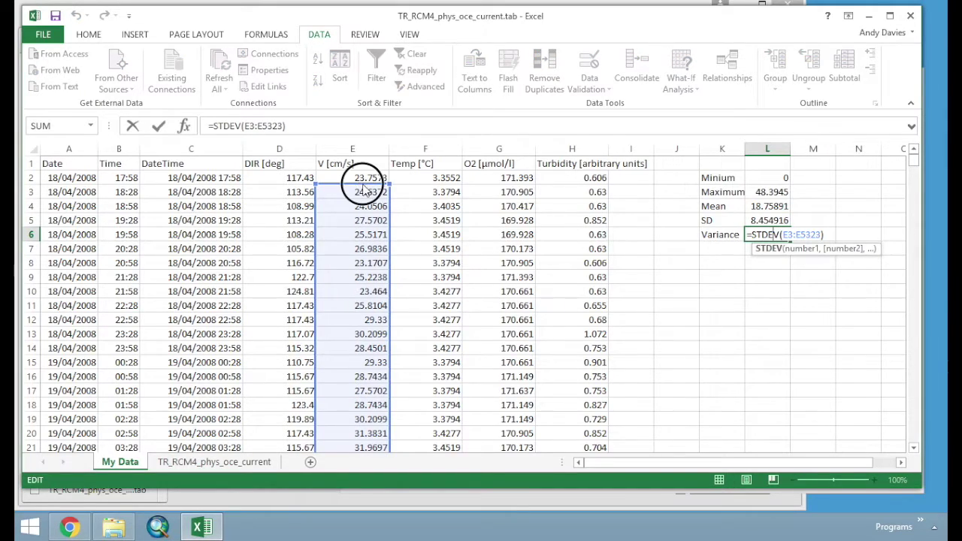
{"action": "left_click_drag", "start_coordinate": [364, 188], "coordinate": [364, 174]}
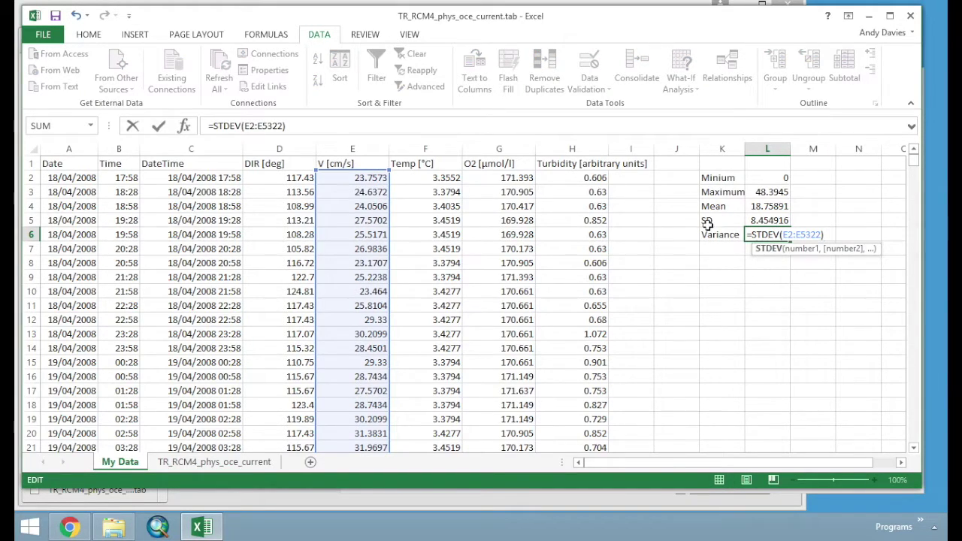
{"action": "double_click", "coordinate": [767, 235]}
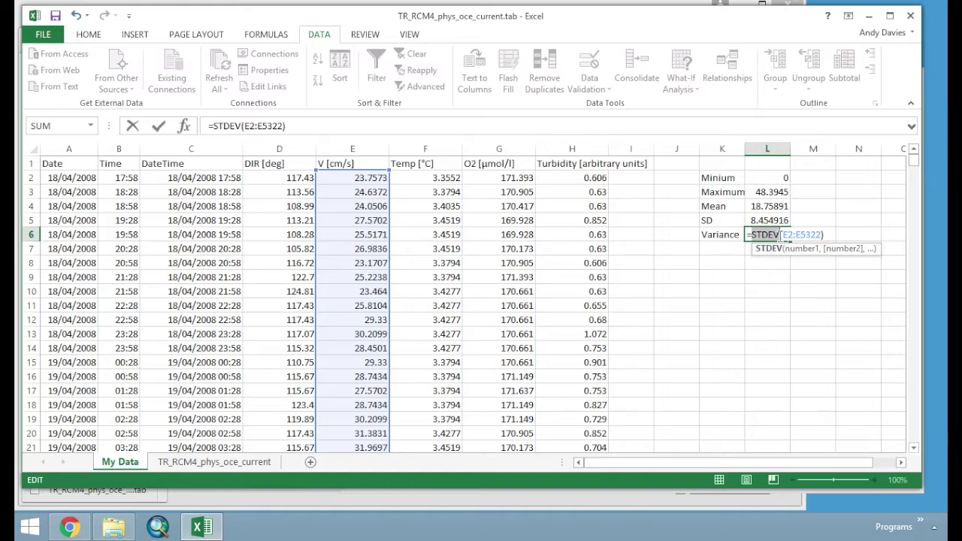
{"action": "type", "text": "VAR"}
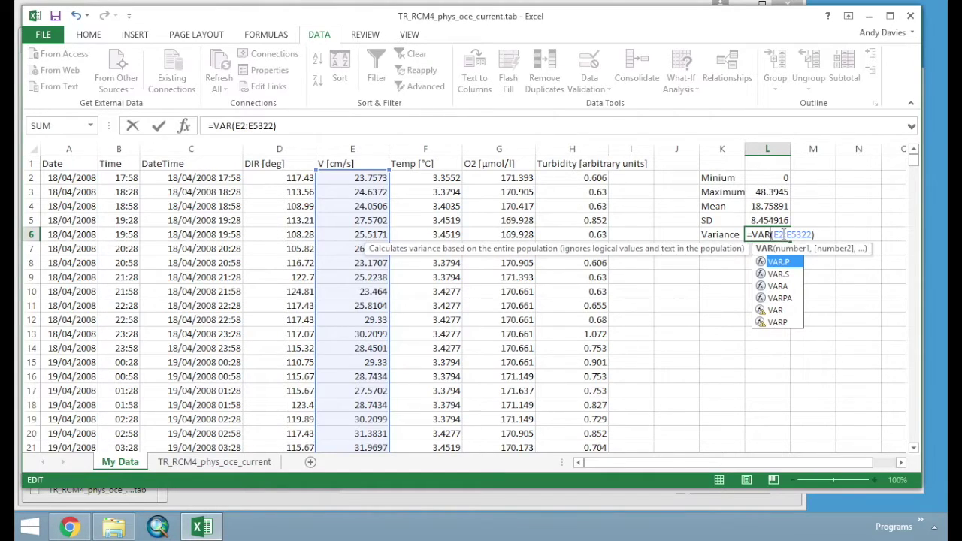
{"action": "key", "text": "Return"}
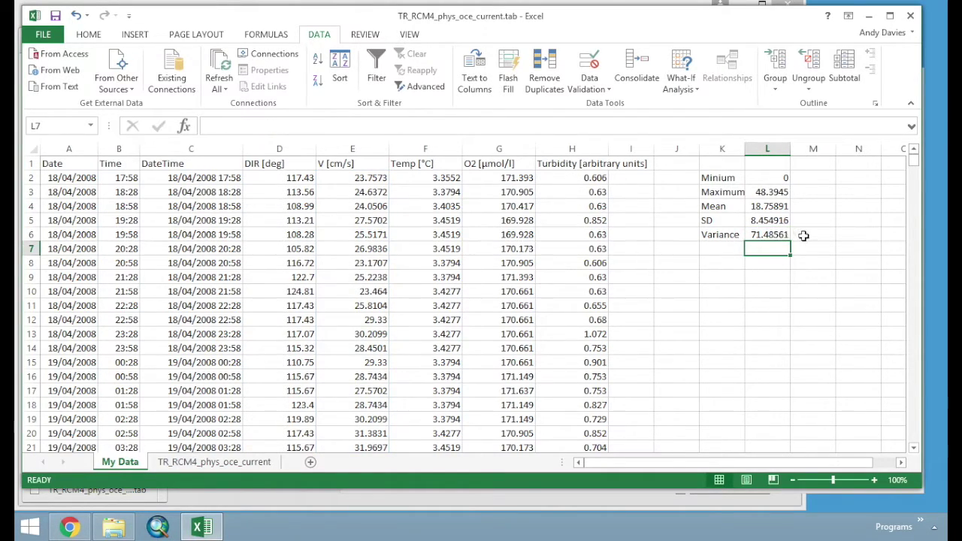
{"action": "left_click", "coordinate": [799, 236]}
Type the heading Current Speed in cell L1.
{"action": "left_click", "coordinate": [901, 462]}
{"action": "left_click", "coordinate": [901, 462]}
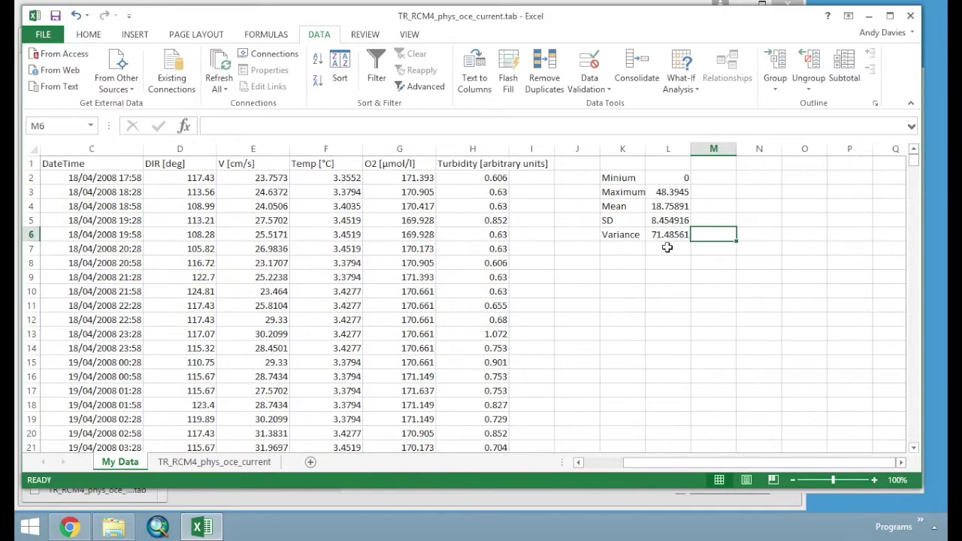
{"action": "left_click", "coordinate": [666, 166]}
{"action": "type", "text": "Cur"}
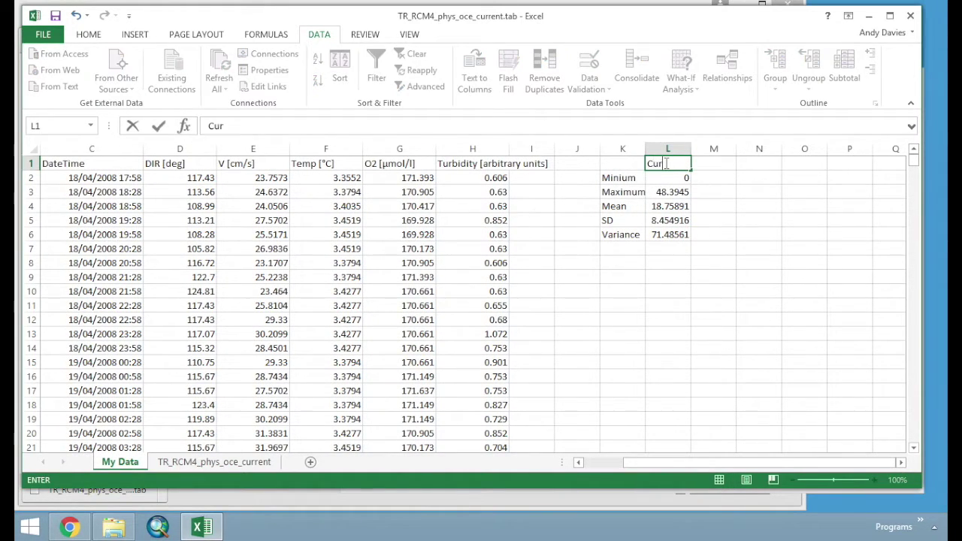
{"action": "type", "text": "rent Speed"}
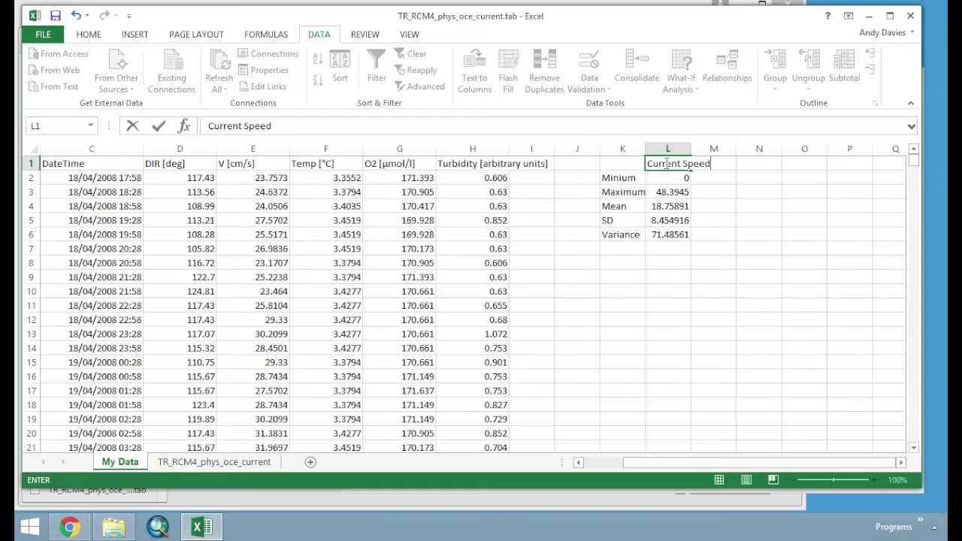
{"action": "key", "text": "Return"}
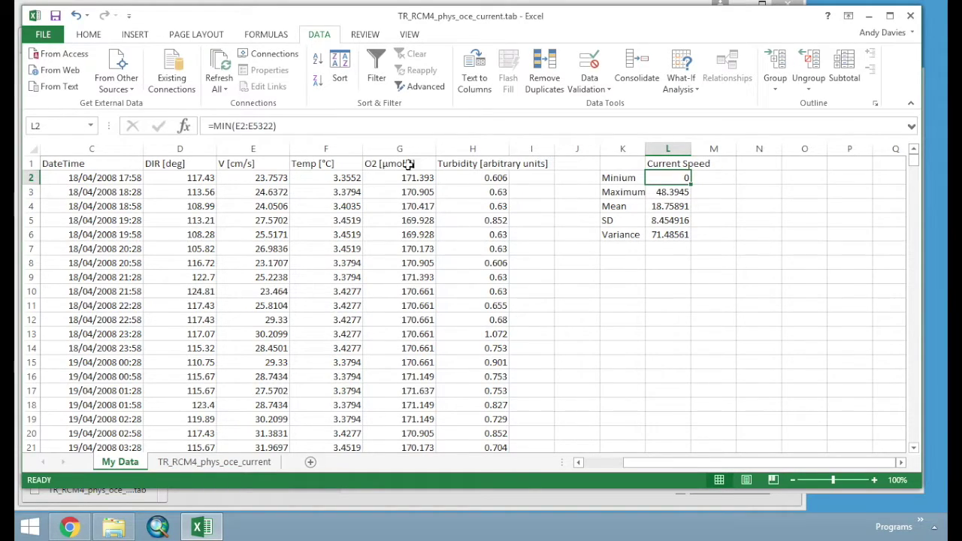
Copy the MIN formula into M2, retarget its range, then delete it again.
{"action": "left_click_drag", "start_coordinate": [693, 185], "coordinate": [733, 180]}
{"action": "double_click", "coordinate": [718, 178]}
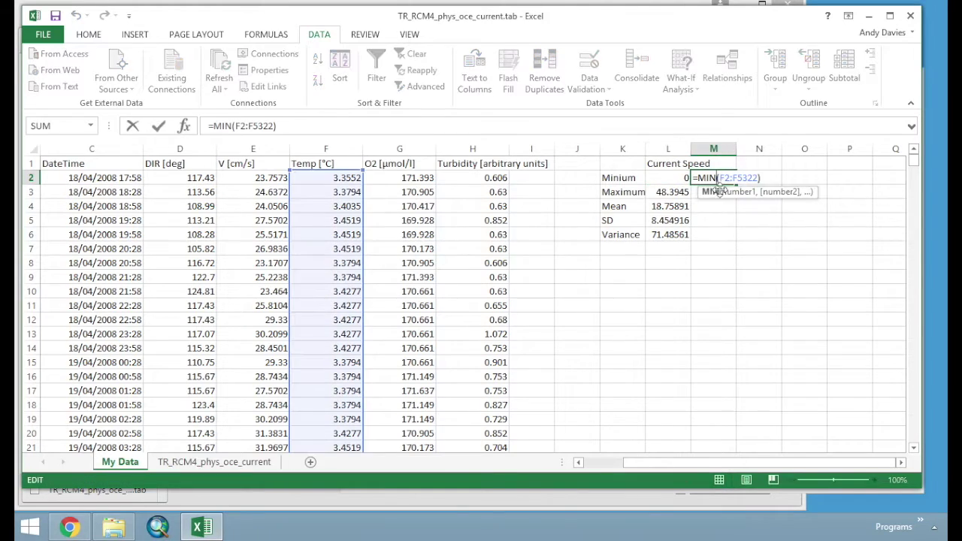
{"action": "left_click_drag", "start_coordinate": [364, 172], "coordinate": [401, 178]}
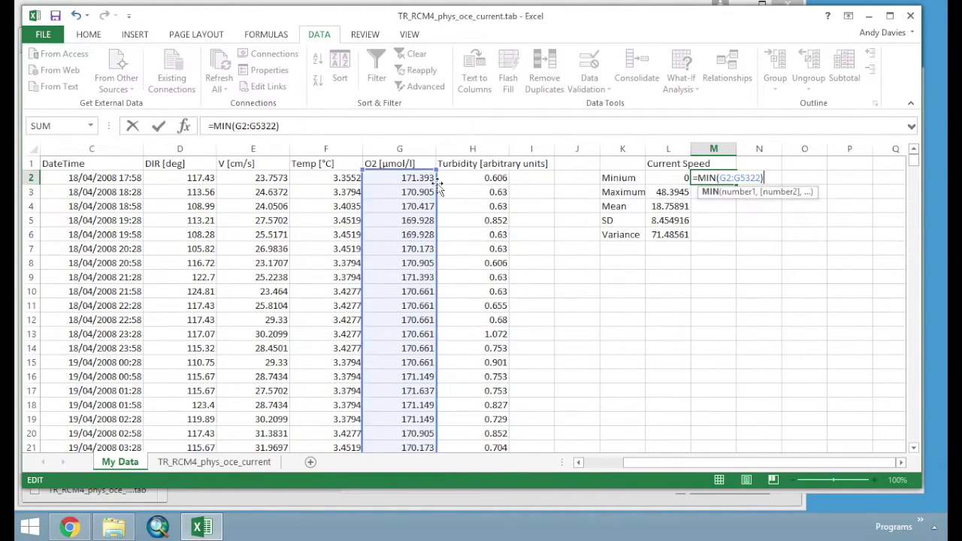
{"action": "left_click_drag", "start_coordinate": [439, 186], "coordinate": [180, 182]}
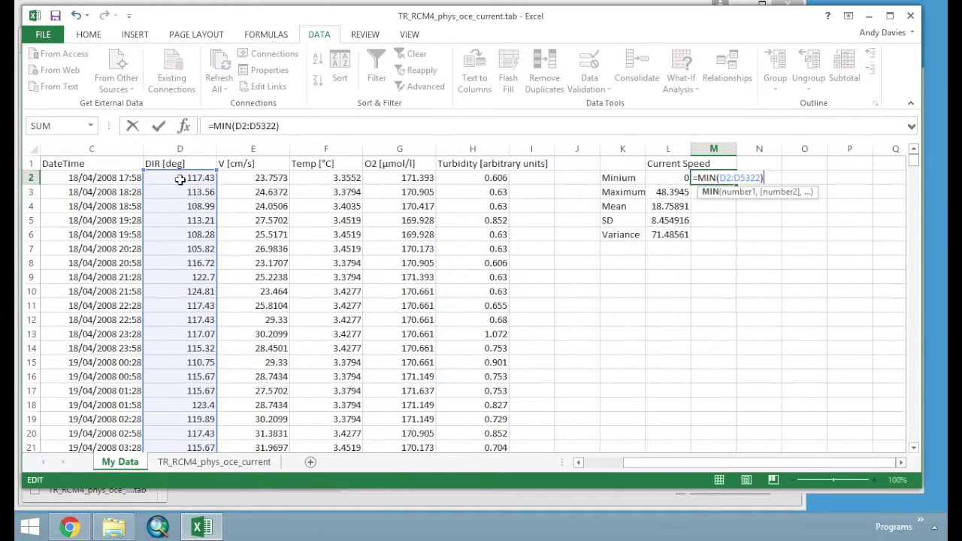
{"action": "key", "text": "Return"}
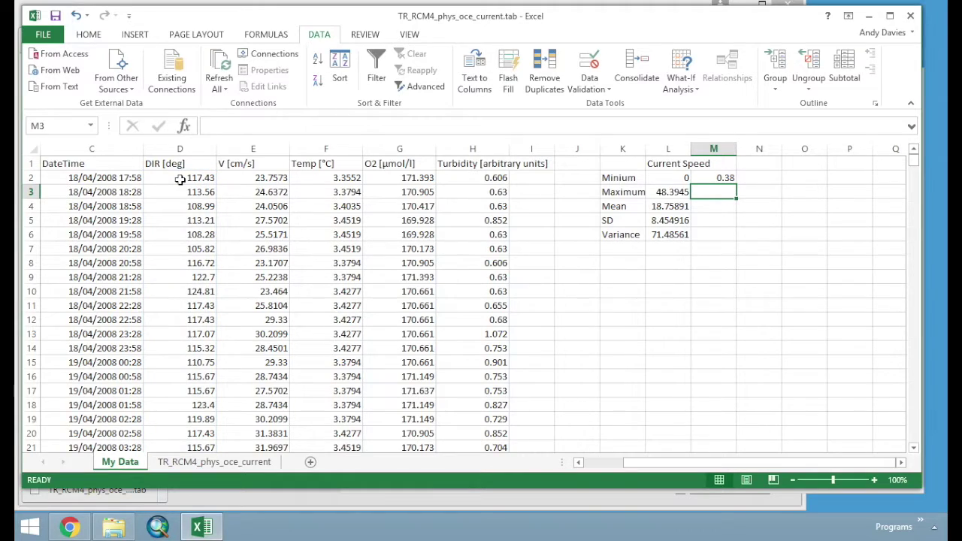
{"action": "left_click", "coordinate": [699, 179]}
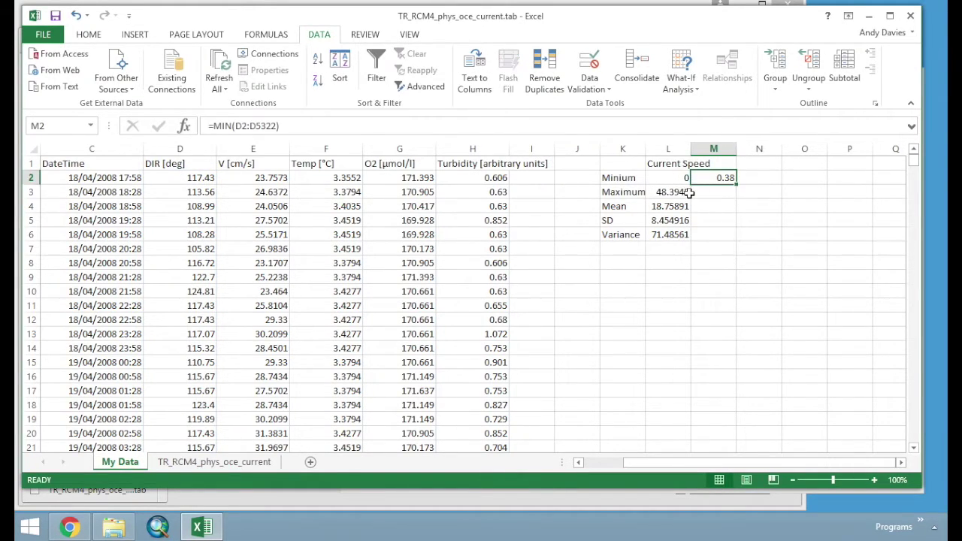
{"action": "key", "text": "Delete"}
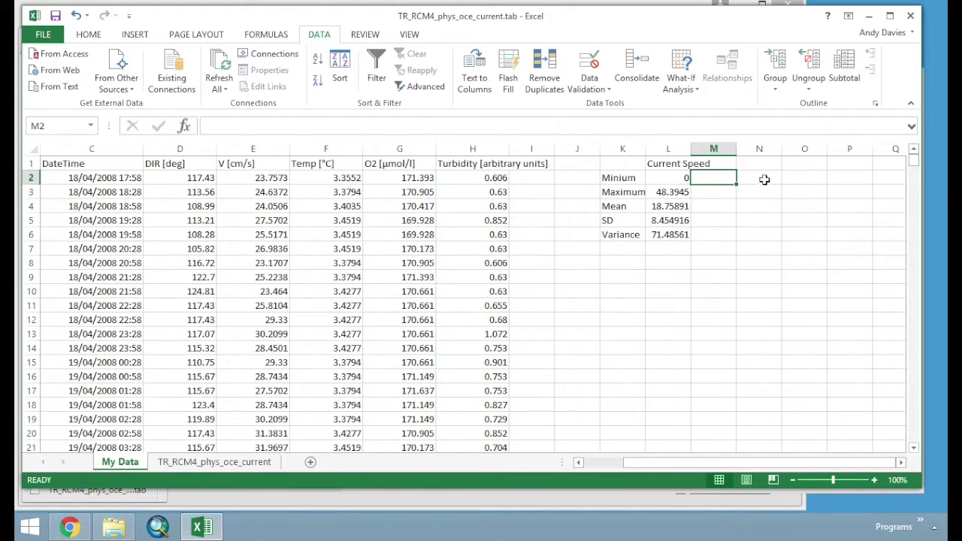
Type the labels Correl, Temp and V in cells O2 to O4.
{"action": "left_click", "coordinate": [798, 177]}
{"action": "type", "text": "C"}
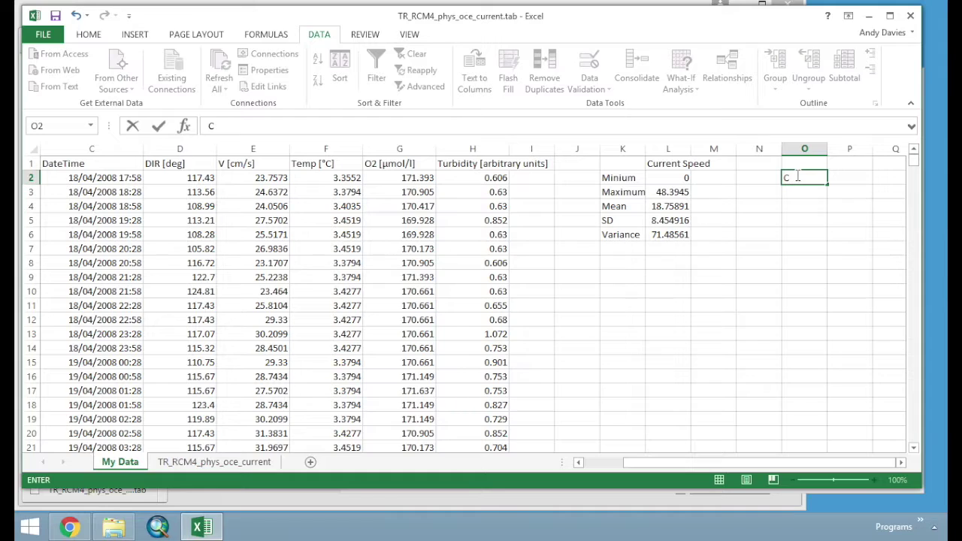
{"action": "type", "text": "orrel"}
{"action": "key", "text": "Return"}
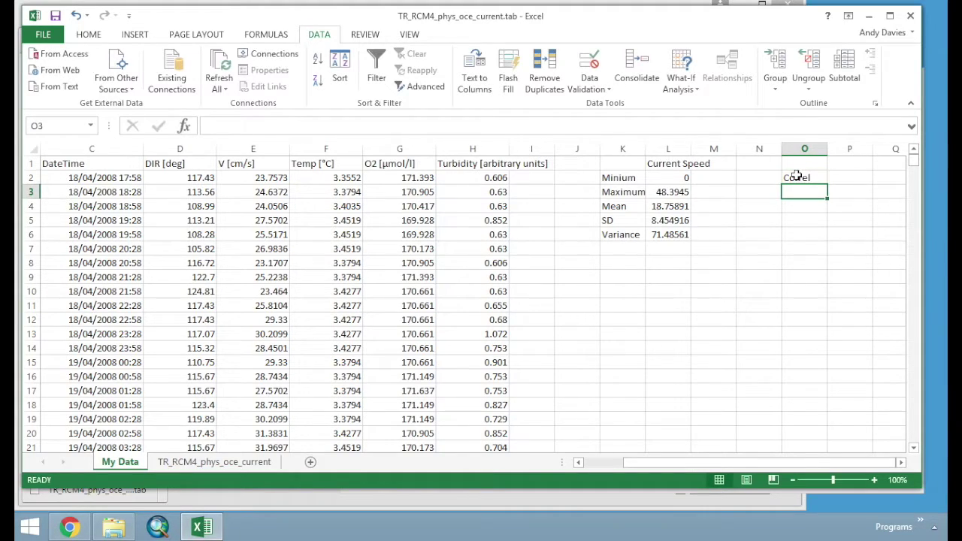
{"action": "type", "text": "Temp"}
{"action": "key", "text": "Return"}
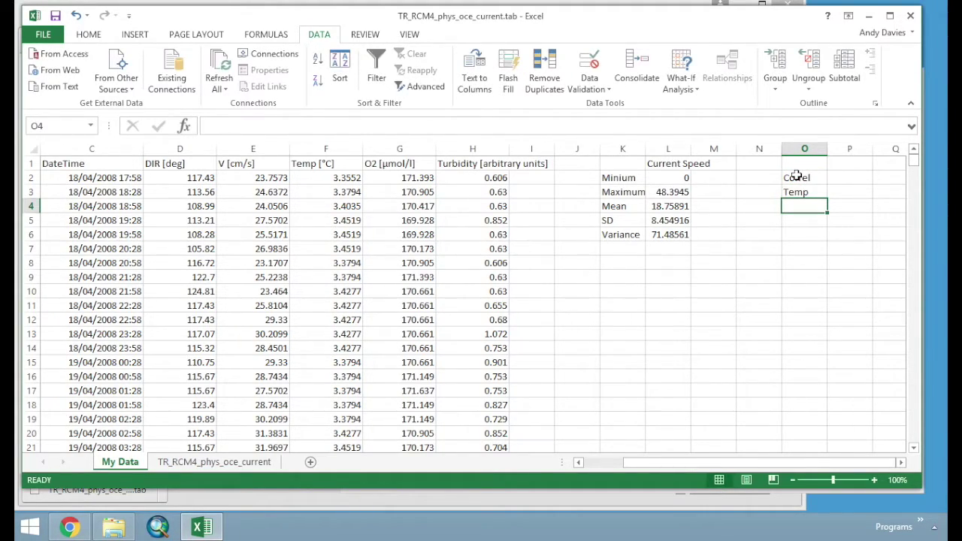
{"action": "type", "text": "V"}
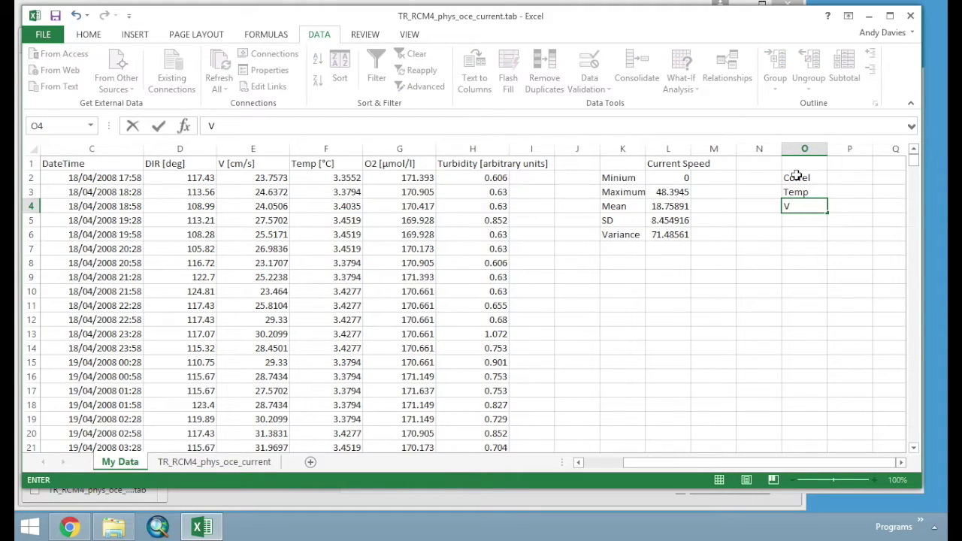
{"action": "key", "text": "Tab"}
{"action": "key", "text": "Left"}
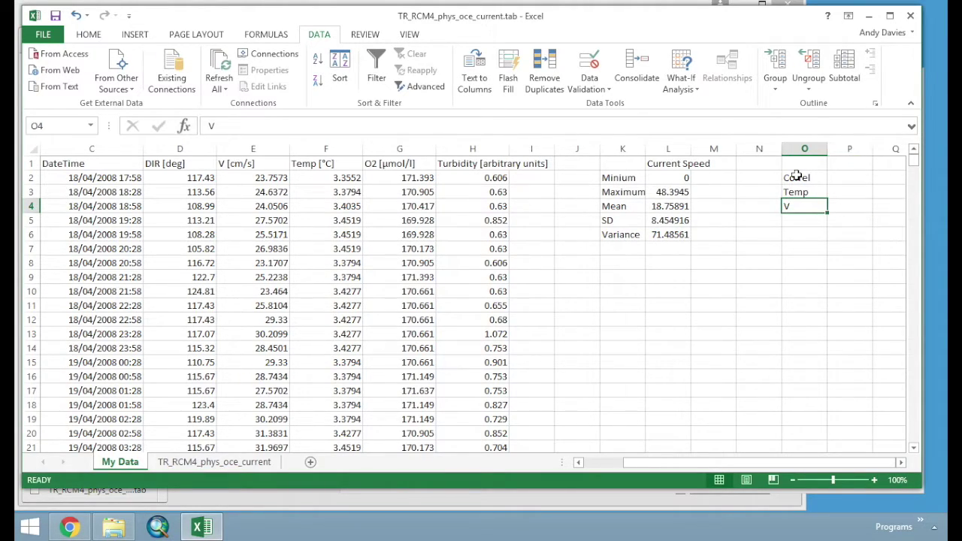
Begin a =CORREL( formula in P3 with E2 as the first array.
{"action": "key", "text": "Right"}
{"action": "key", "text": "Up"}
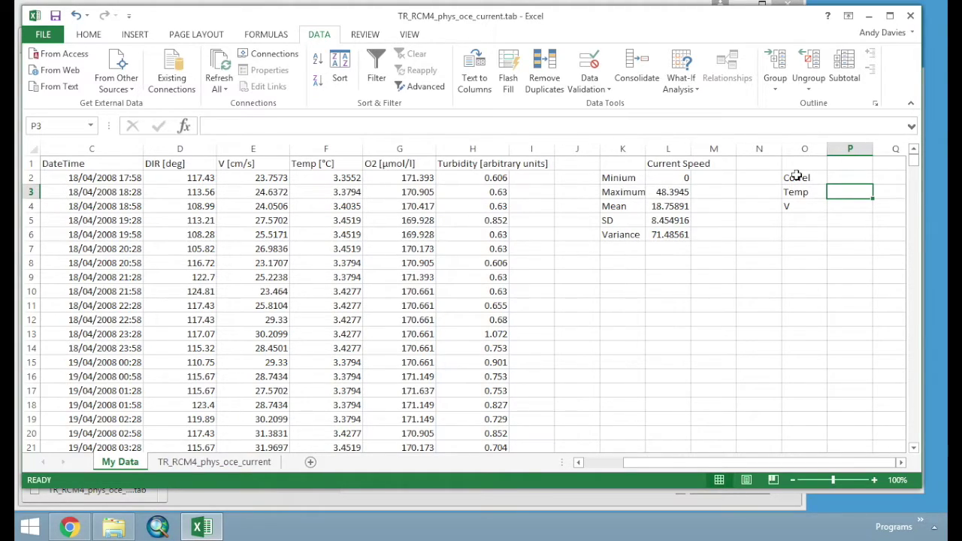
{"action": "type", "text": "=COR"}
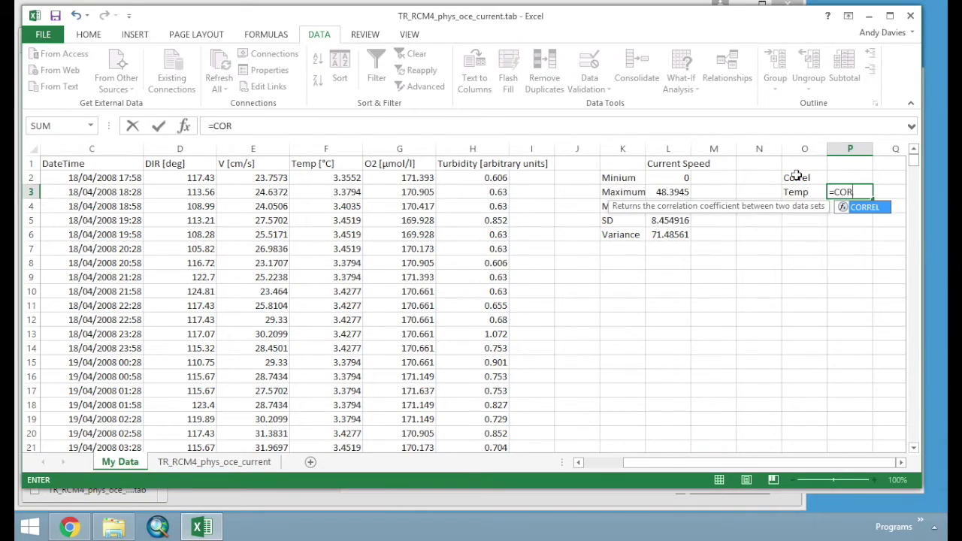
{"action": "type", "text": "REL"}
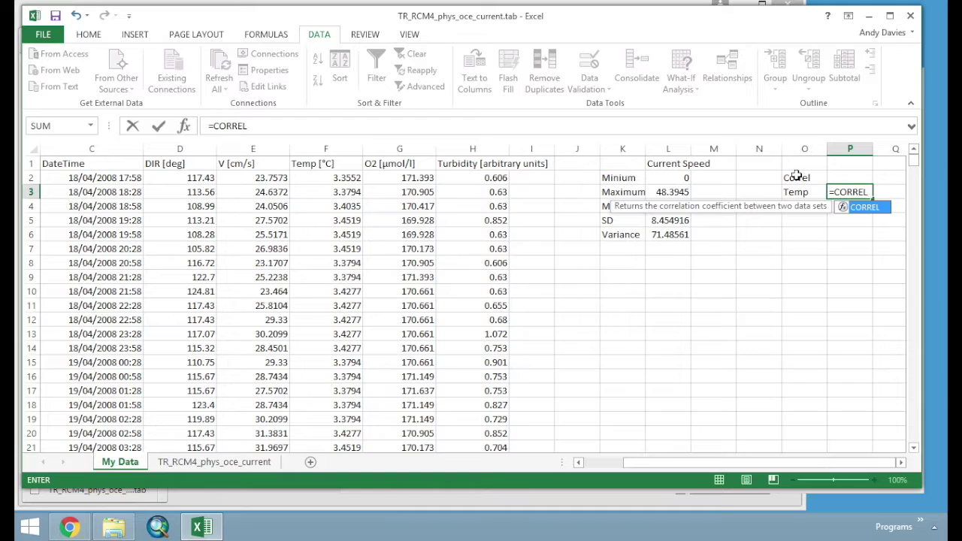
{"action": "type", "text": "("}
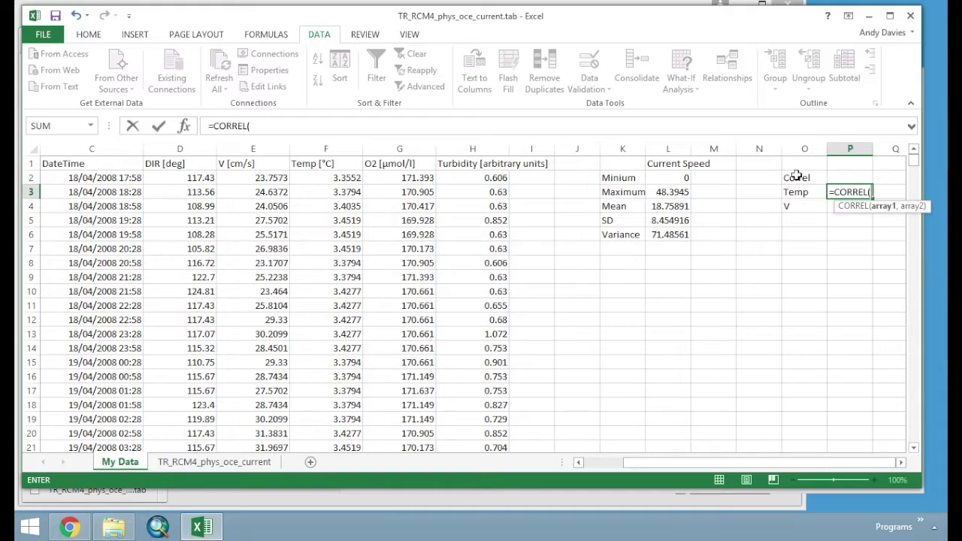
{"action": "left_click", "coordinate": [254, 177]}
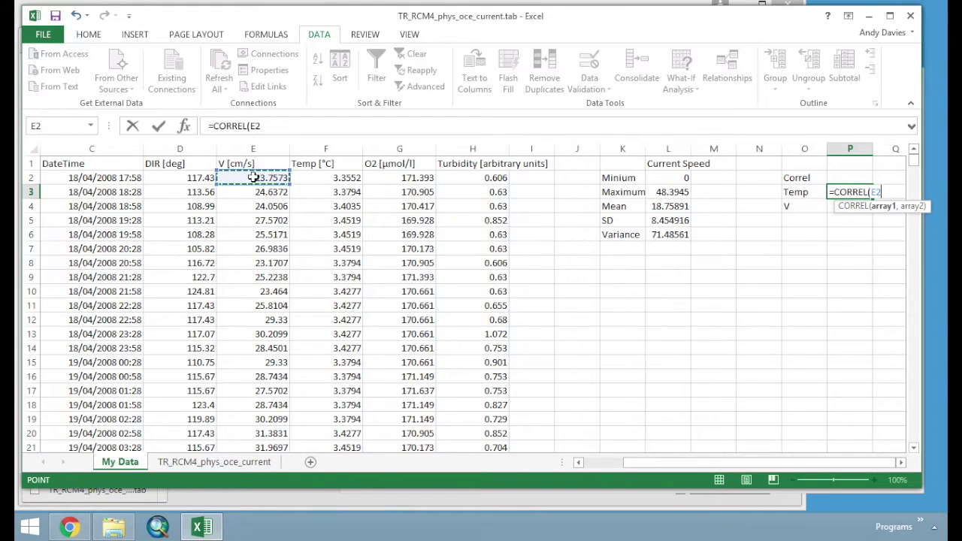
Finish =CORREL(E2:E5322,F2:F5322) in P3 to correlate speed with temperature.
{"action": "key", "text": "ctrl+shift+Down"}
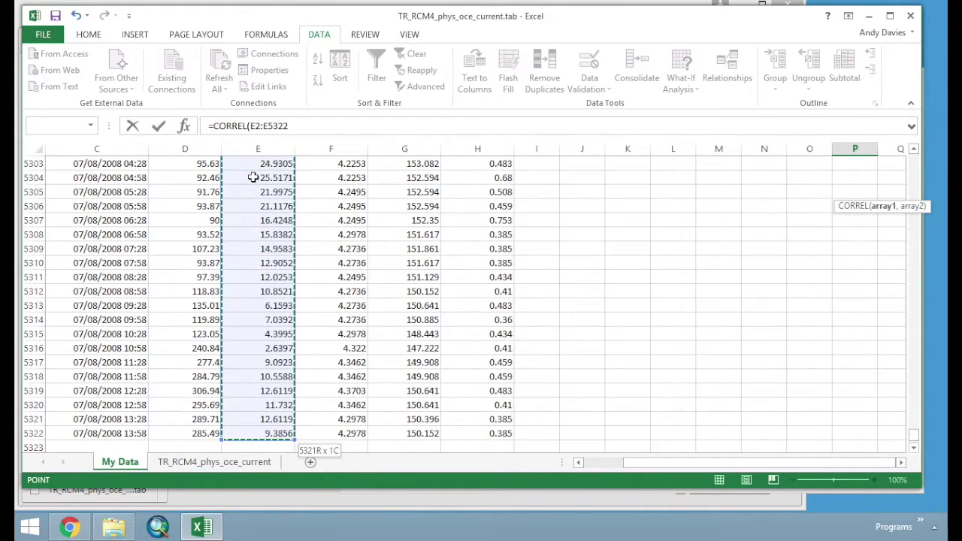
{"action": "left_click", "coordinate": [291, 126]}
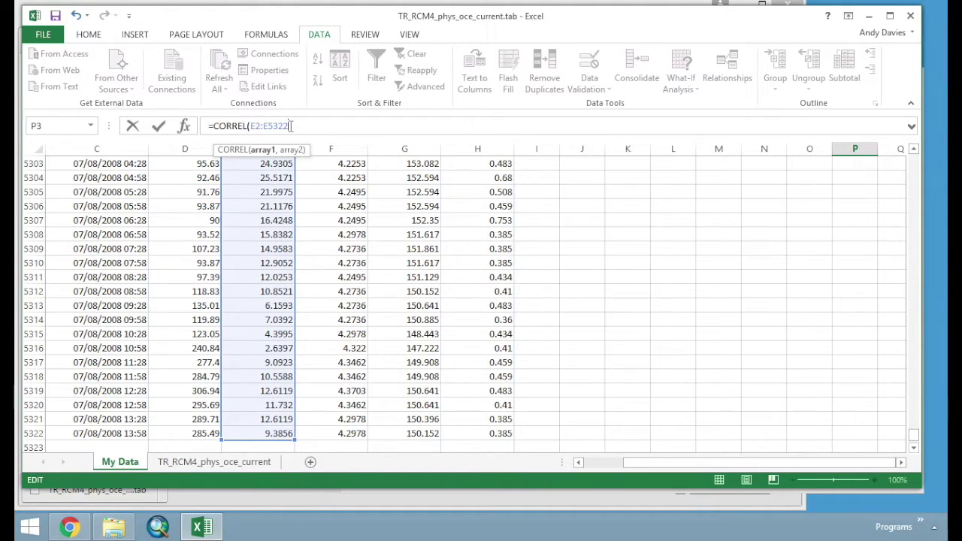
{"action": "type", "text": ","}
{"action": "left_click_drag", "start_coordinate": [916, 440], "coordinate": [916, 158]}
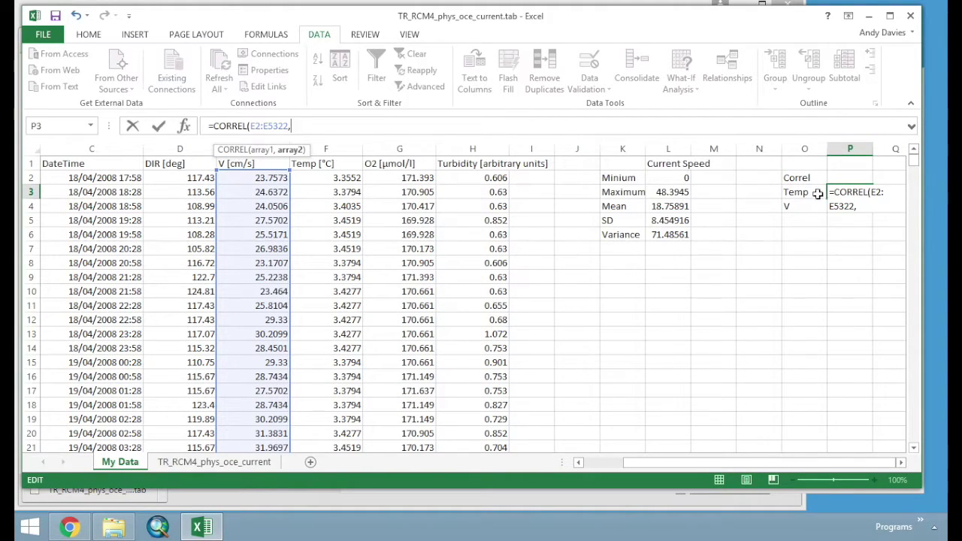
{"action": "left_click", "coordinate": [323, 178]}
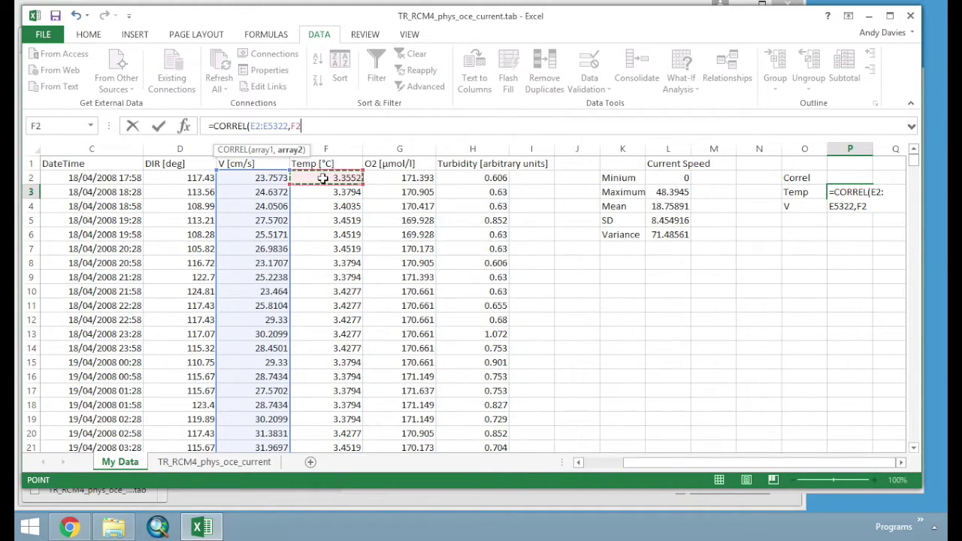
{"action": "key", "text": "ctrl+shift+Down"}
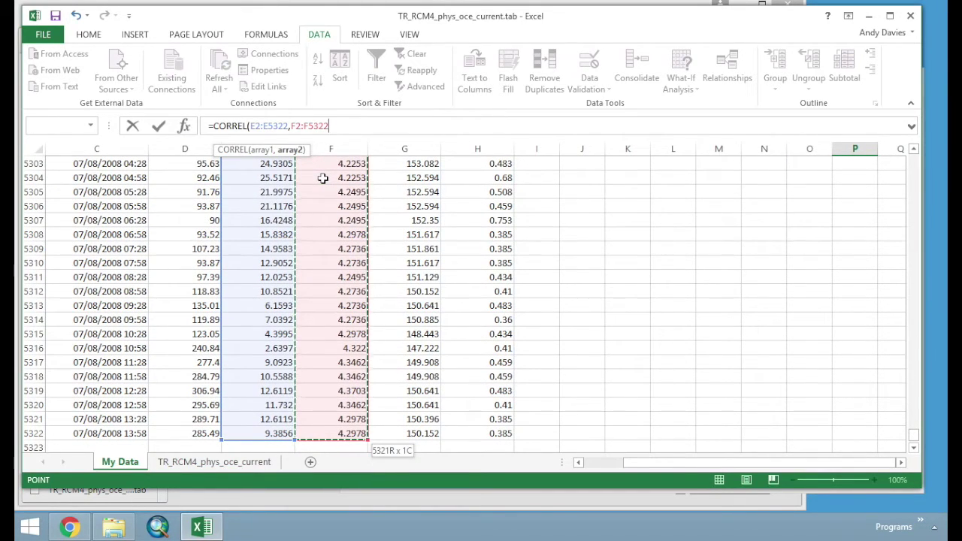
{"action": "type", "text": ")"}
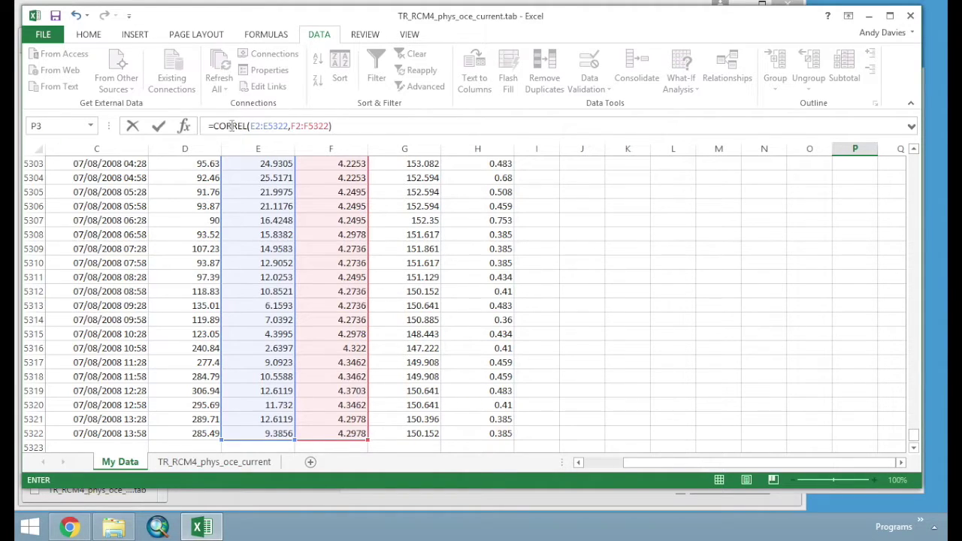
{"action": "left_click", "coordinate": [342, 126]}
{"action": "key", "text": "Return"}
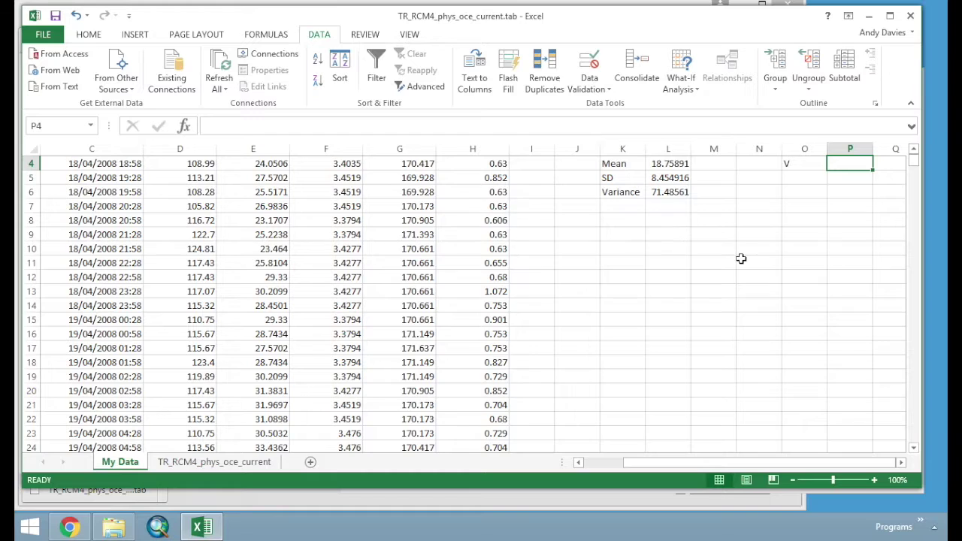
Check the 0.420623 correlation in P3 and select column I.
{"action": "scroll", "coordinate": [741, 258], "scroll_direction": "up", "scroll_amount": 1}
{"action": "left_click", "coordinate": [846, 194]}
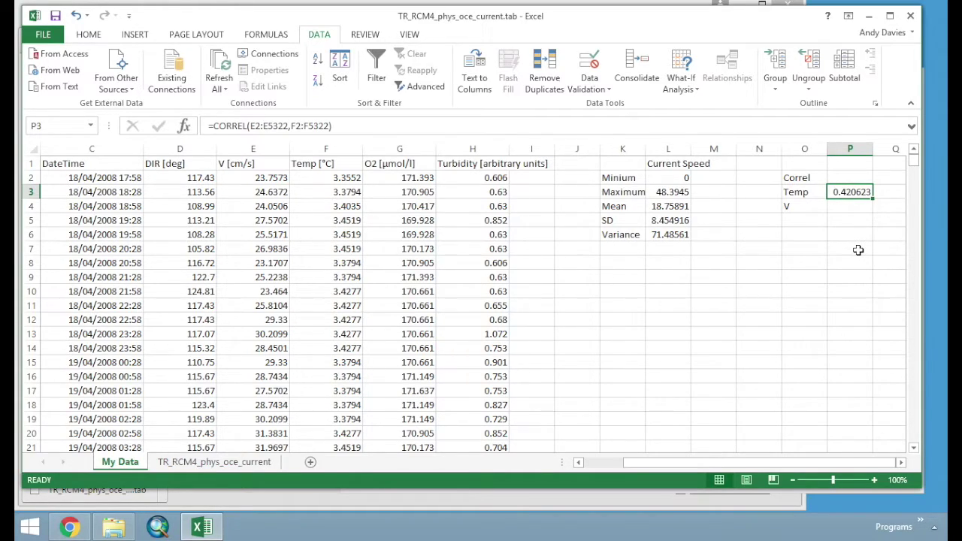
{"action": "left_click", "coordinate": [543, 149]}
Insert two empty columns at column I, after the Turbidity data.
{"action": "right_click", "coordinate": [545, 152]}
{"action": "left_click", "coordinate": [577, 249]}
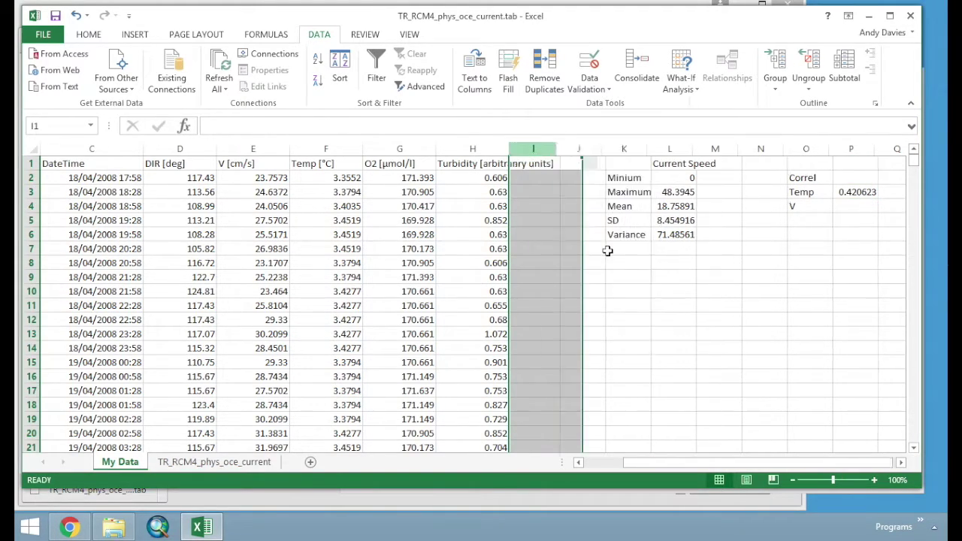
{"action": "right_click", "coordinate": [545, 151]}
{"action": "left_click", "coordinate": [577, 249]}
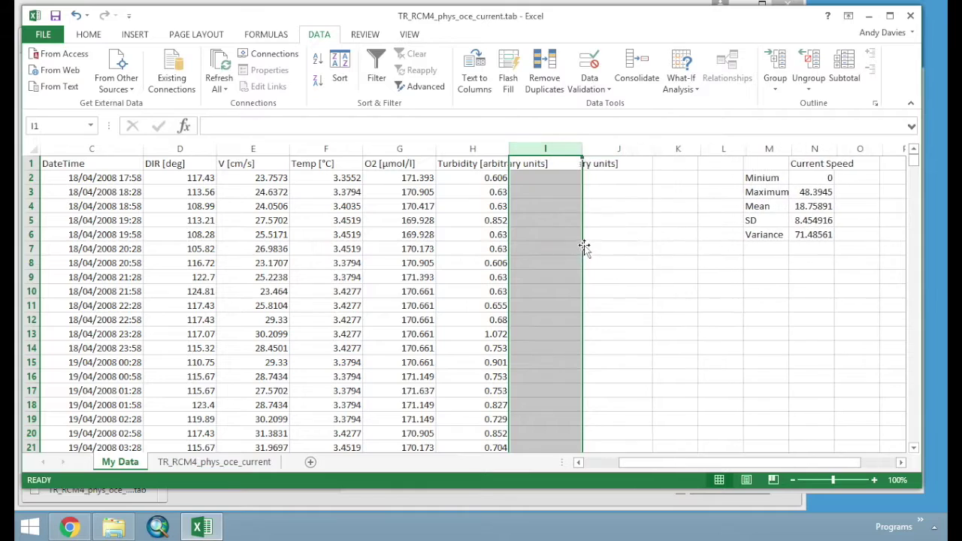
Head the new column I with 'V Moving Ave' in cell I1.
{"action": "left_click", "coordinate": [554, 178]}
{"action": "left_click", "coordinate": [555, 163]}
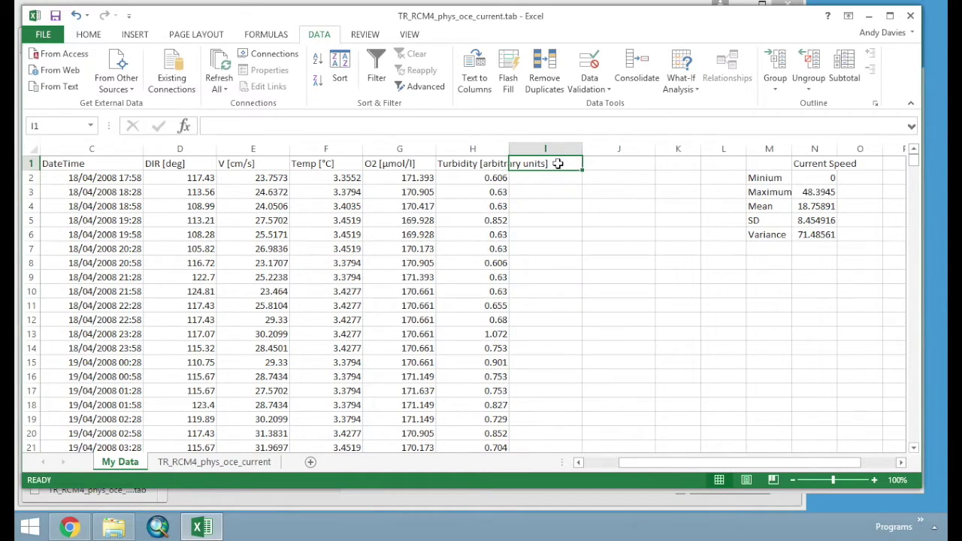
{"action": "type", "text": "V Moving Ave"}
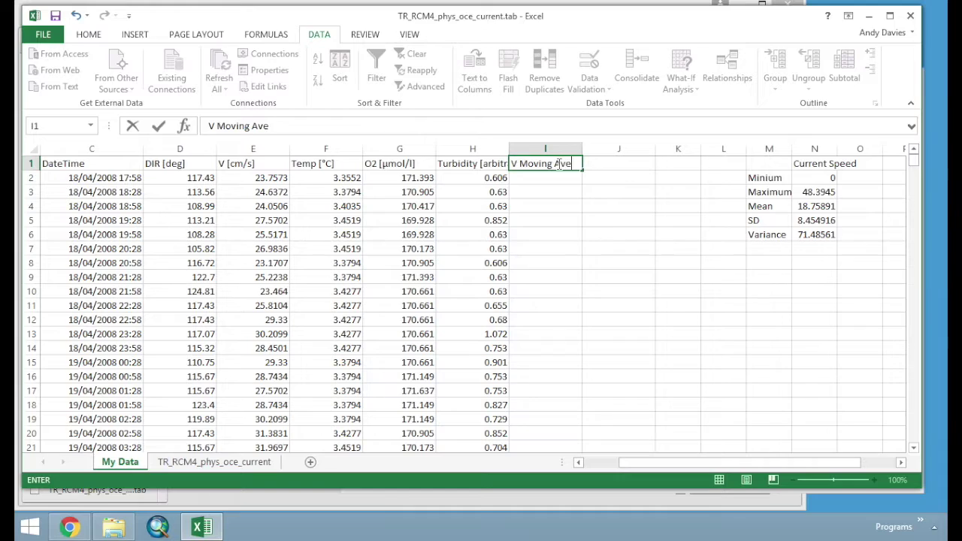
{"action": "key", "text": "Return"}
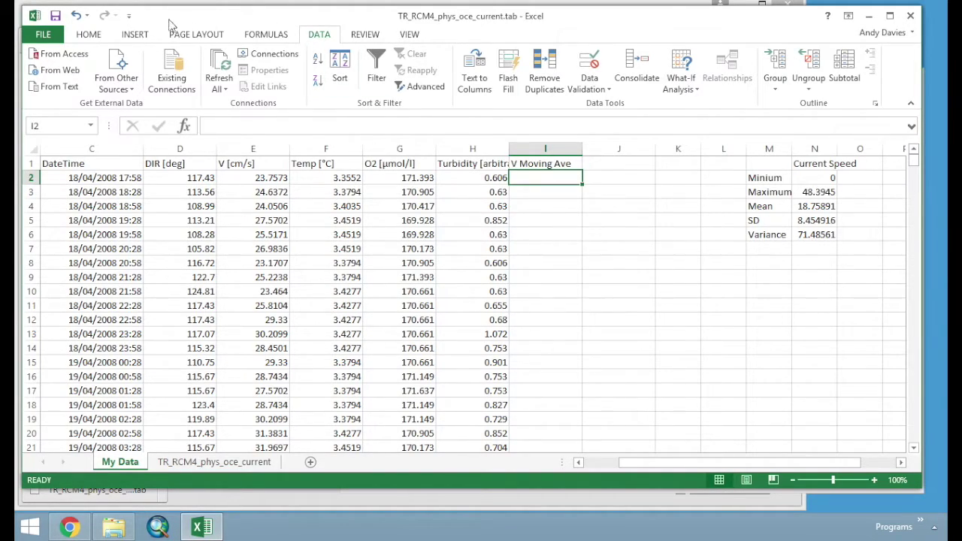
Insert a 2-D line chart of the sheet's data.
{"action": "left_click", "coordinate": [135, 34]}
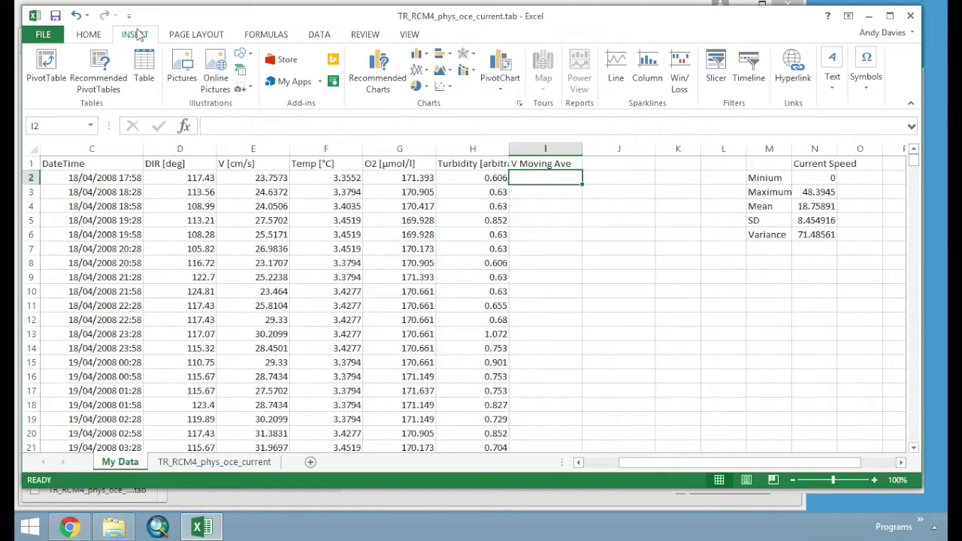
{"action": "left_click", "coordinate": [425, 71]}
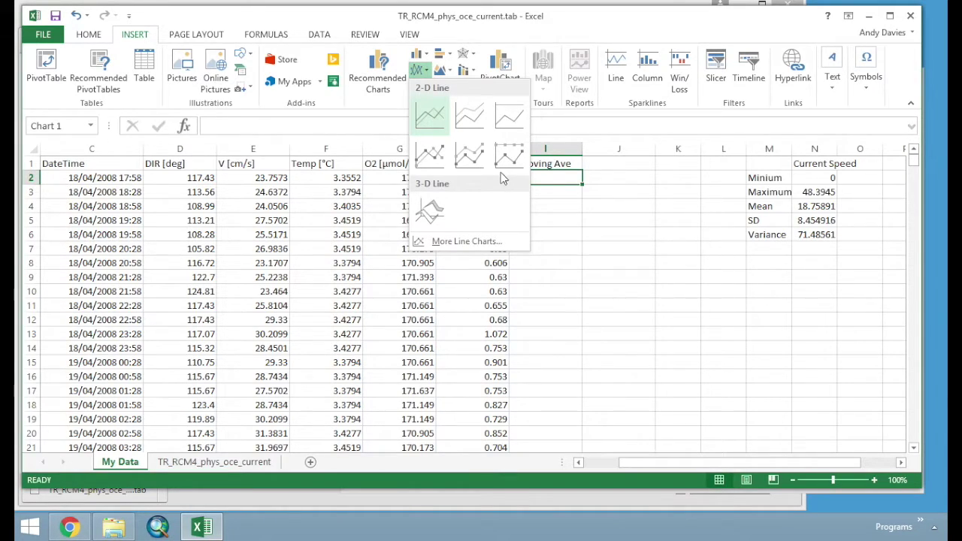
{"action": "left_click", "coordinate": [442, 131]}
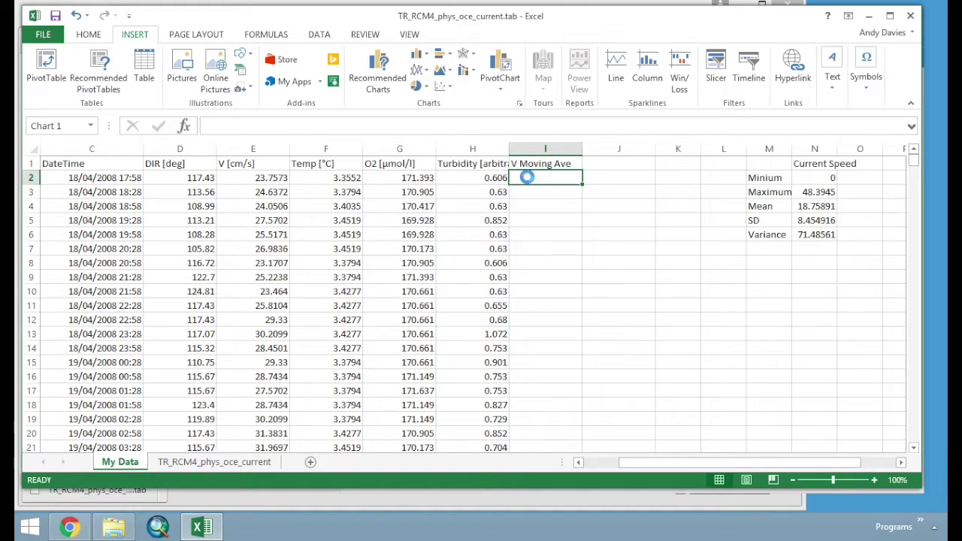
{"action": "double_click", "coordinate": [527, 177]}
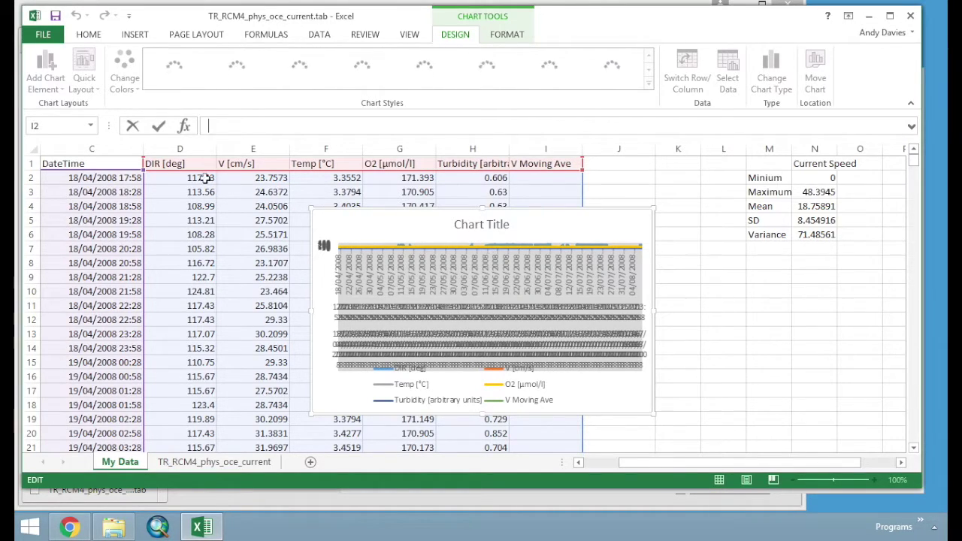
Shrink the chart's data range to columns C–D so it plots only DIR [deg].
{"action": "left_click", "coordinate": [583, 173]}
{"action": "left_click_drag", "start_coordinate": [583, 173], "coordinate": [286, 187]}
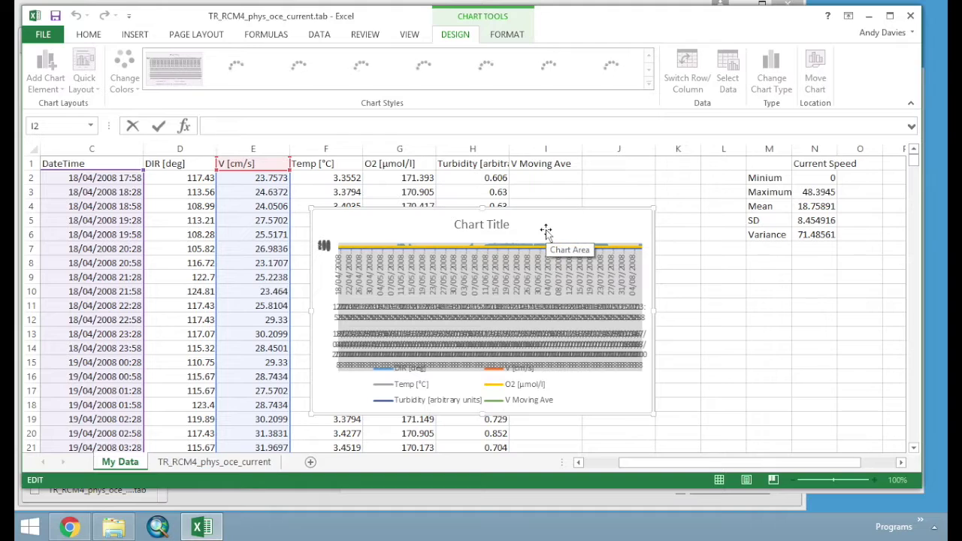
{"action": "left_click", "coordinate": [580, 226]}
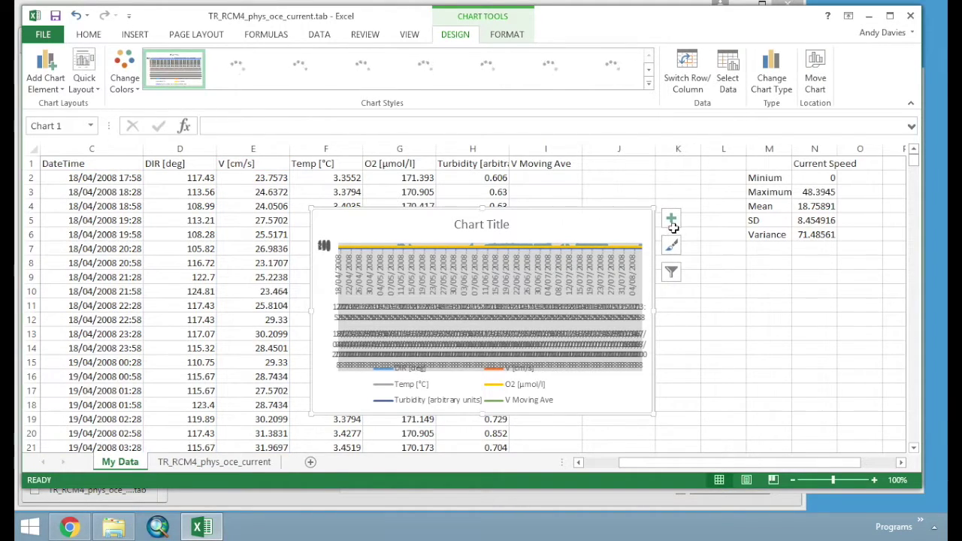
{"action": "left_click", "coordinate": [648, 180]}
{"action": "left_click", "coordinate": [617, 226]}
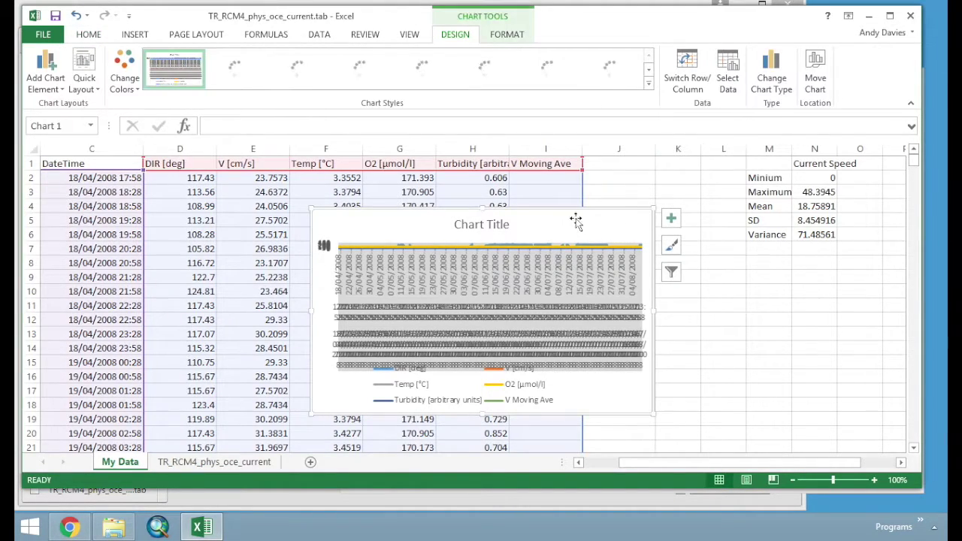
{"action": "left_click_drag", "start_coordinate": [584, 171], "coordinate": [202, 167]}
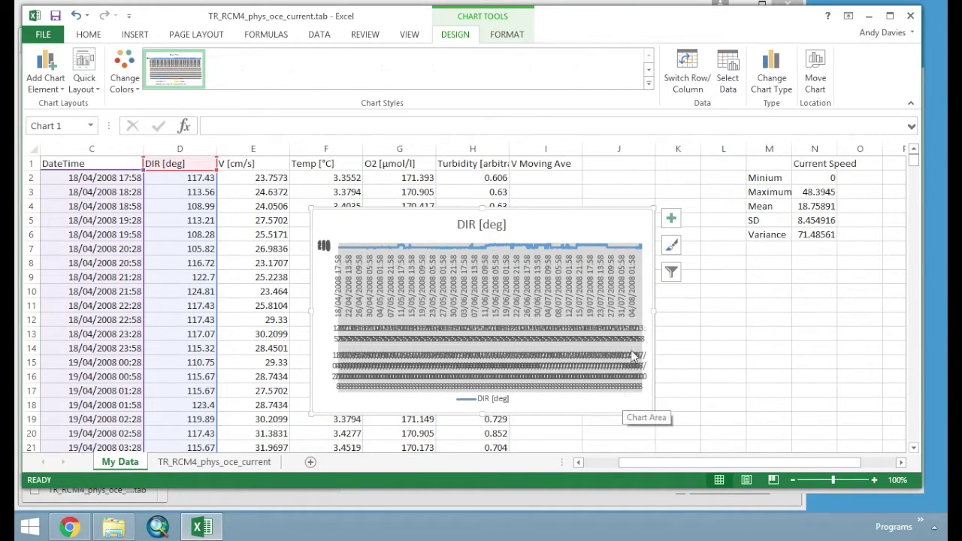
Cut the unwanted DIR [deg] direction chart from the sheet.
{"action": "right_click", "coordinate": [636, 219]}
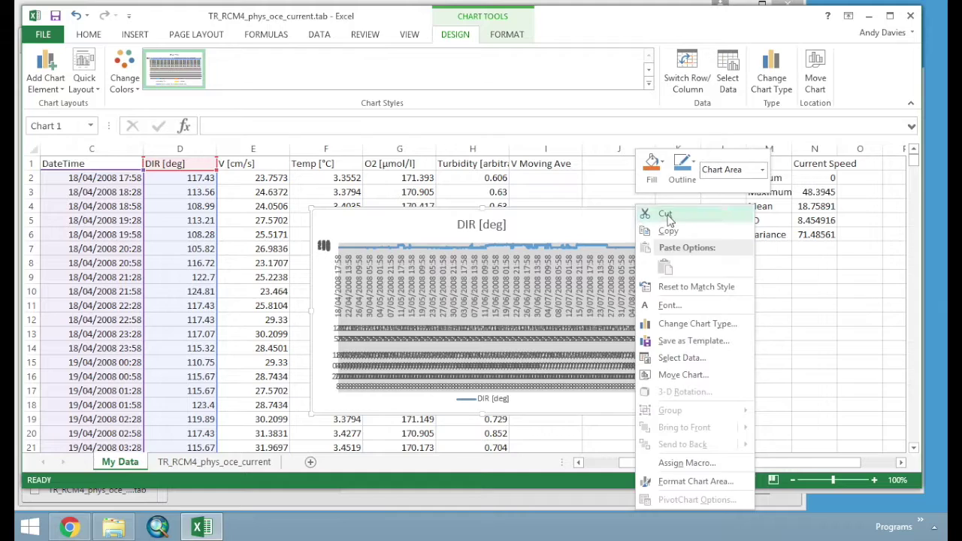
{"action": "left_click", "coordinate": [665, 213]}
{"action": "left_click_drag", "start_coordinate": [623, 218], "coordinate": [623, 172]}
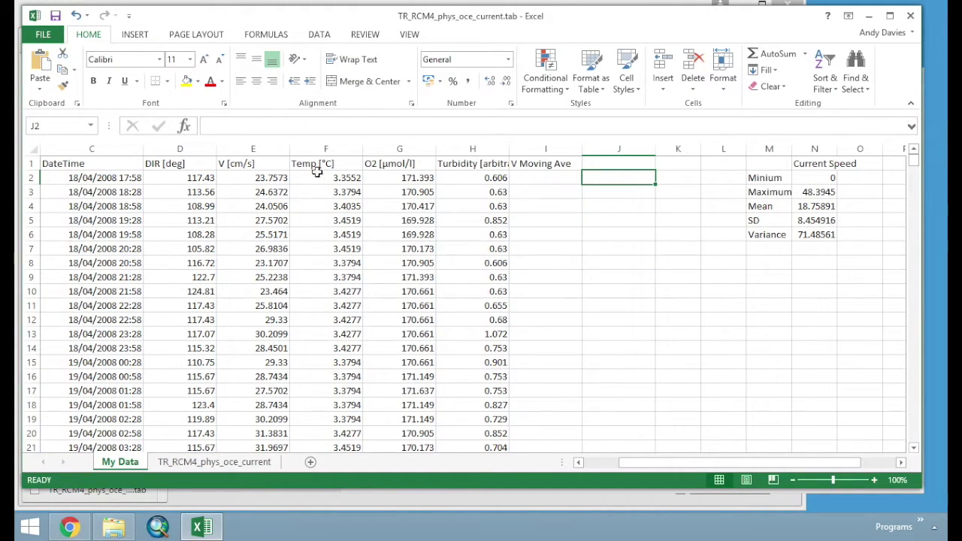
Insert a 2-D line chart of the whole V [cm/s] column.
{"action": "left_click", "coordinate": [253, 150]}
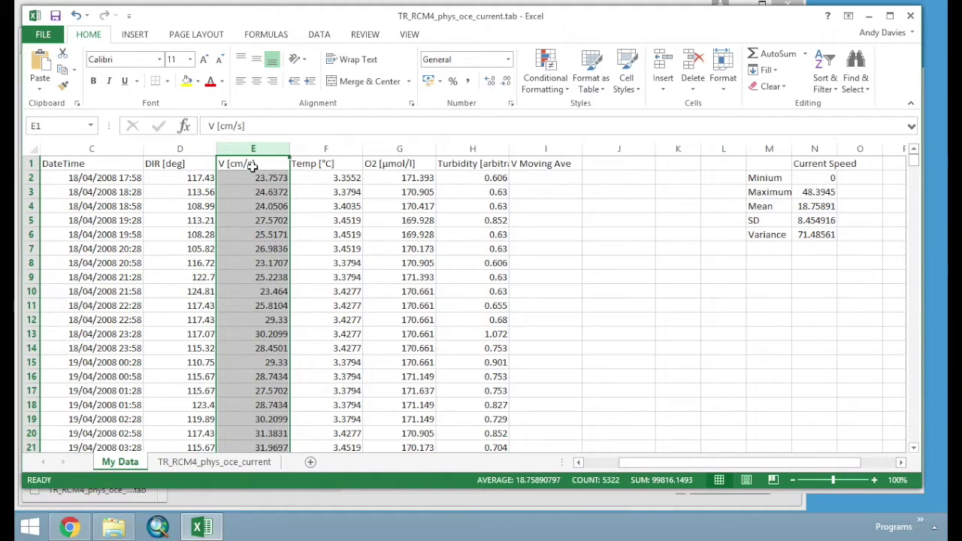
{"action": "left_click", "coordinate": [143, 34]}
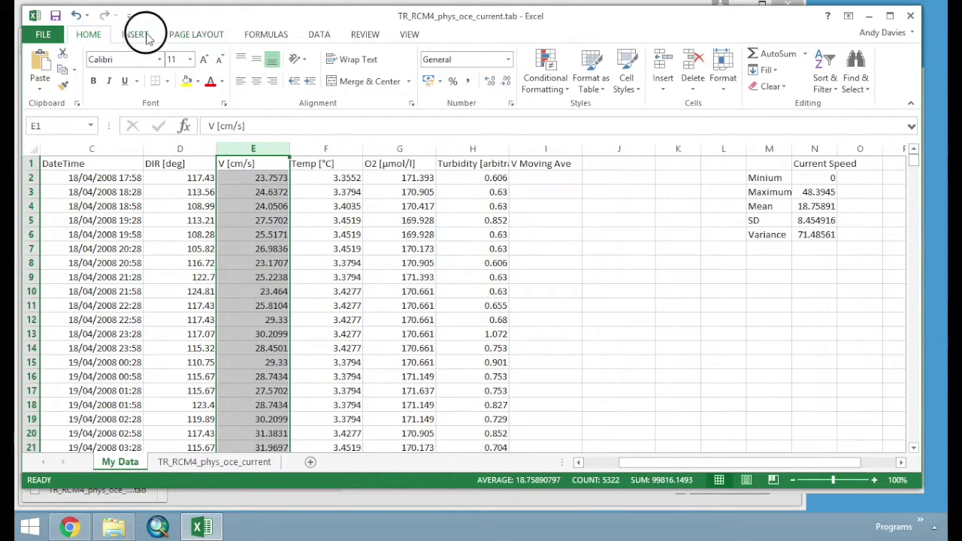
{"action": "left_click", "coordinate": [421, 70]}
{"action": "left_click", "coordinate": [435, 115]}
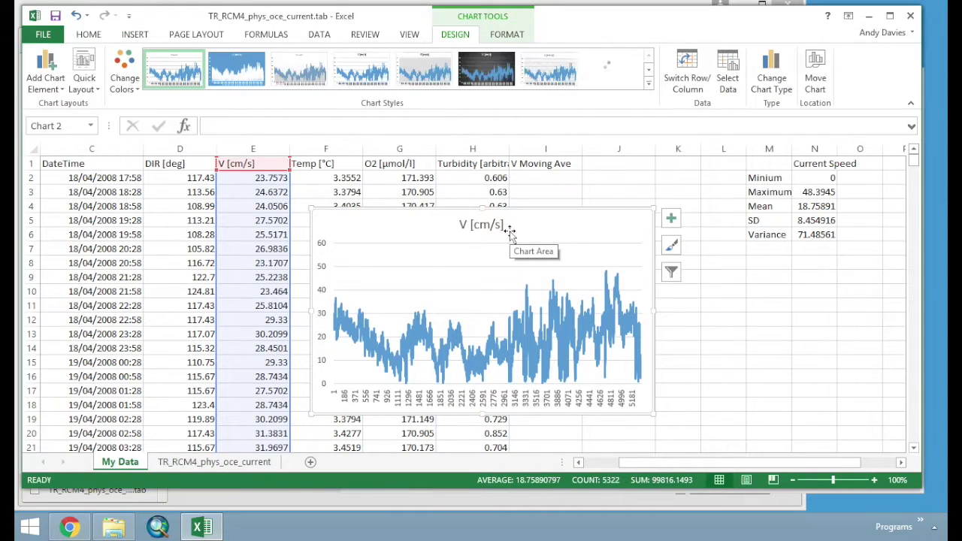
Move the speed chart over columns J–O, then select cell I13.
{"action": "left_click", "coordinate": [557, 231]}
{"action": "left_click_drag", "start_coordinate": [557, 230], "coordinate": [632, 194]}
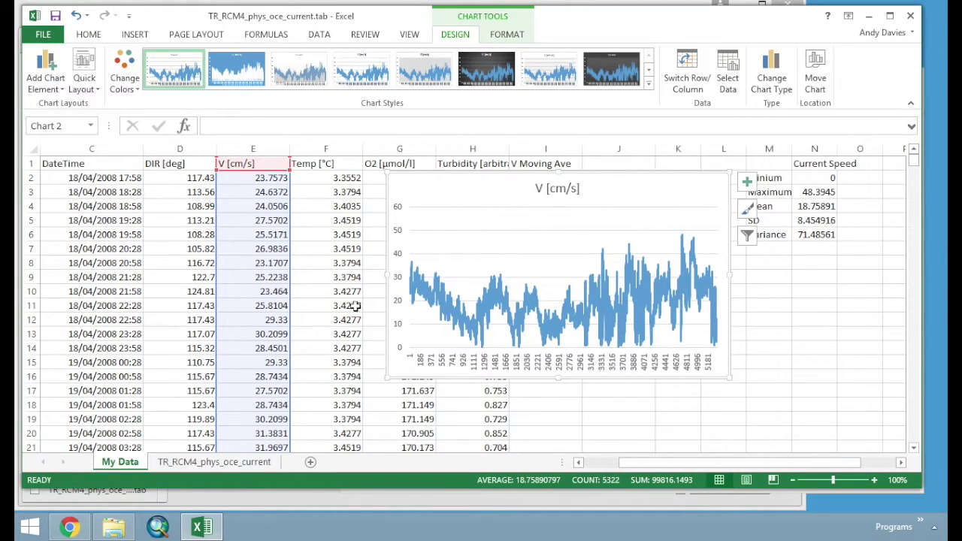
{"action": "left_click", "coordinate": [651, 193]}
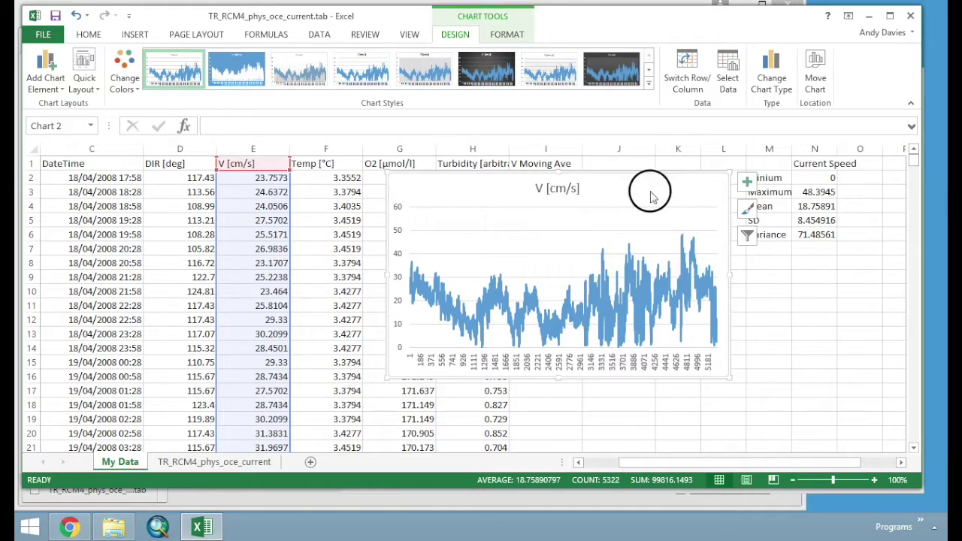
{"action": "left_click_drag", "start_coordinate": [651, 194], "coordinate": [324, 200]}
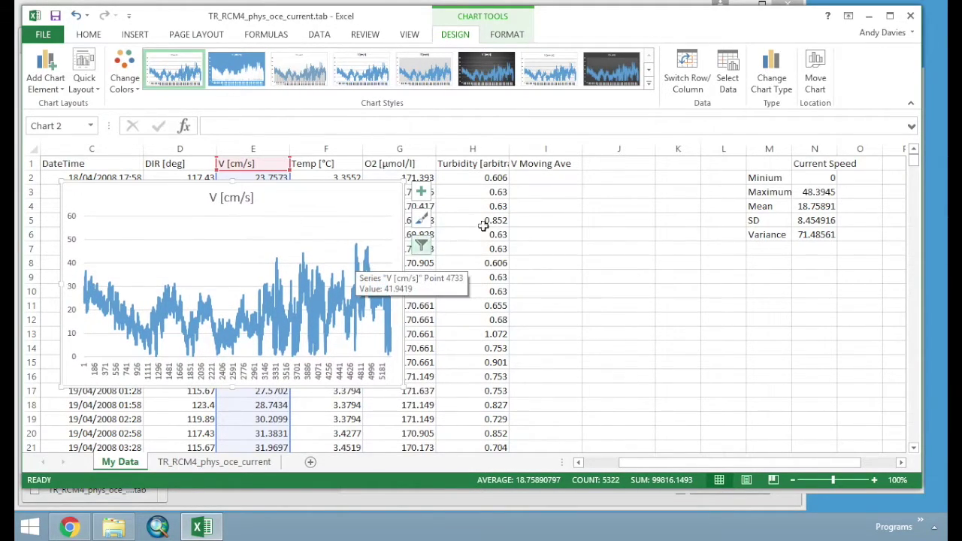
{"action": "left_click_drag", "start_coordinate": [339, 193], "coordinate": [843, 193]}
{"action": "left_click_drag", "start_coordinate": [654, 198], "coordinate": [676, 193]}
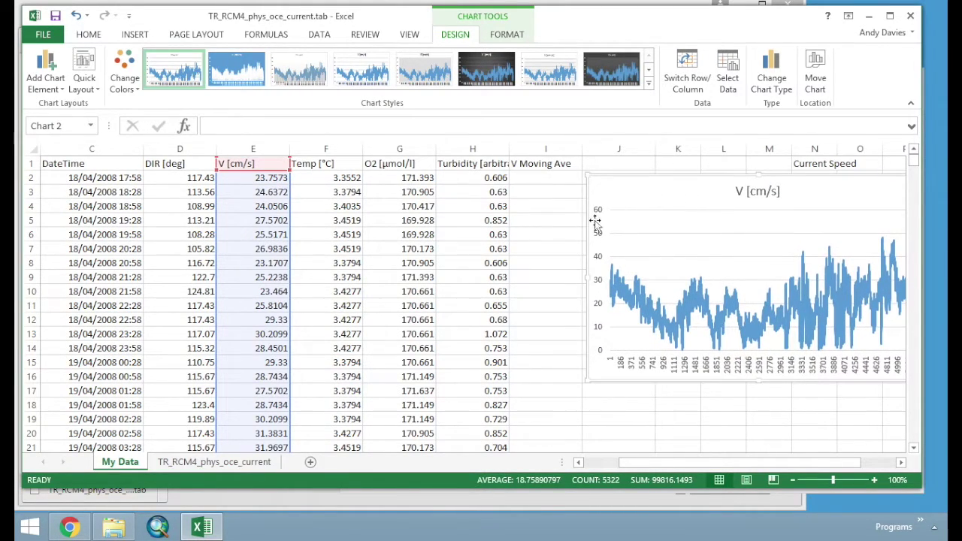
{"action": "left_click", "coordinate": [131, 179]}
{"action": "left_click_drag", "start_coordinate": [129, 181], "coordinate": [133, 337]}
{"action": "left_click", "coordinate": [526, 342]}
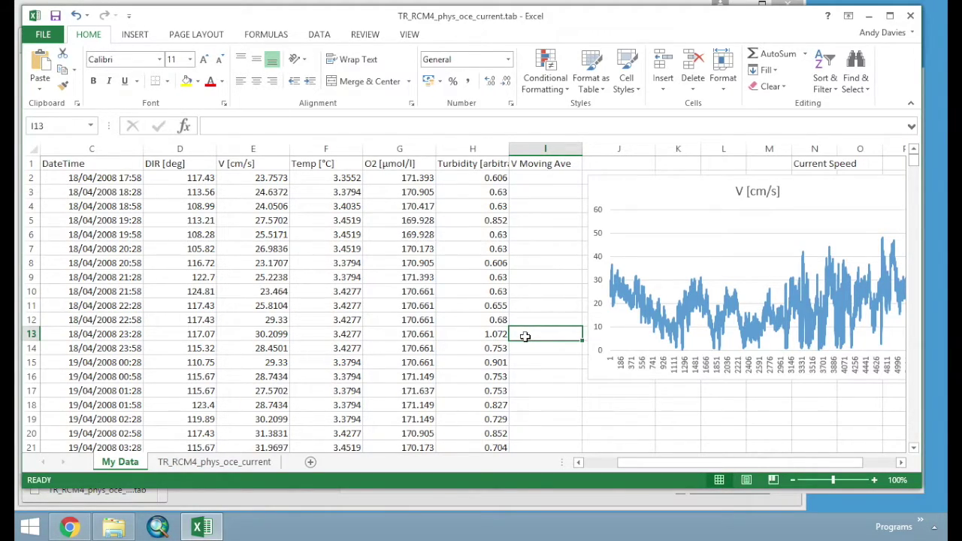
Enter =AVERAGE(E2:E13) in I13 and fill it down the V Moving Ave column.
{"action": "type", "text": "=averag"}
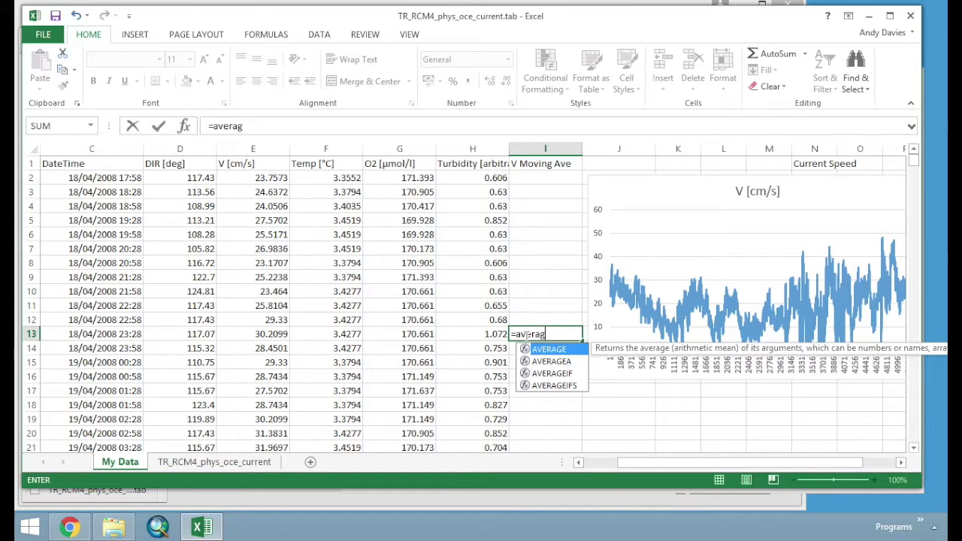
{"action": "type", "text": "e("}
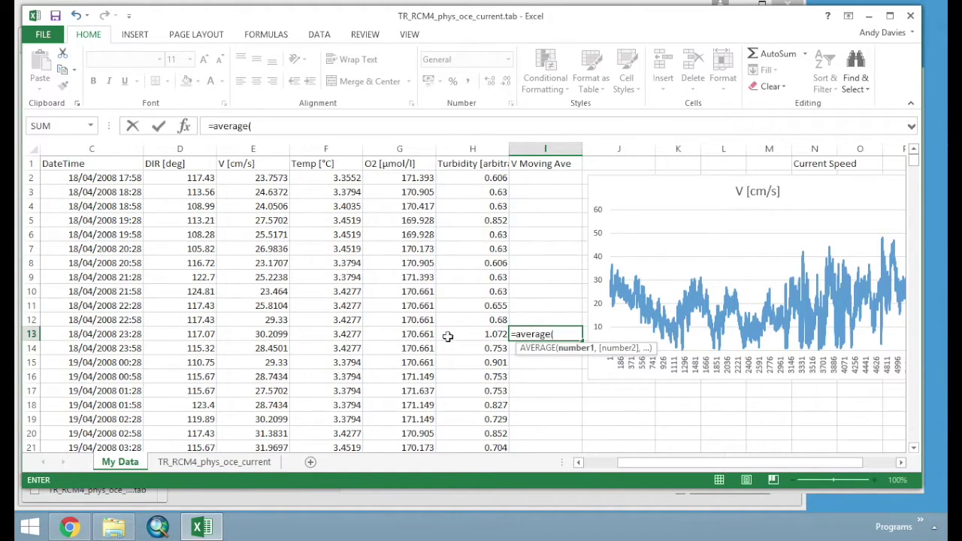
{"action": "left_click_drag", "start_coordinate": [239, 333], "coordinate": [256, 178]}
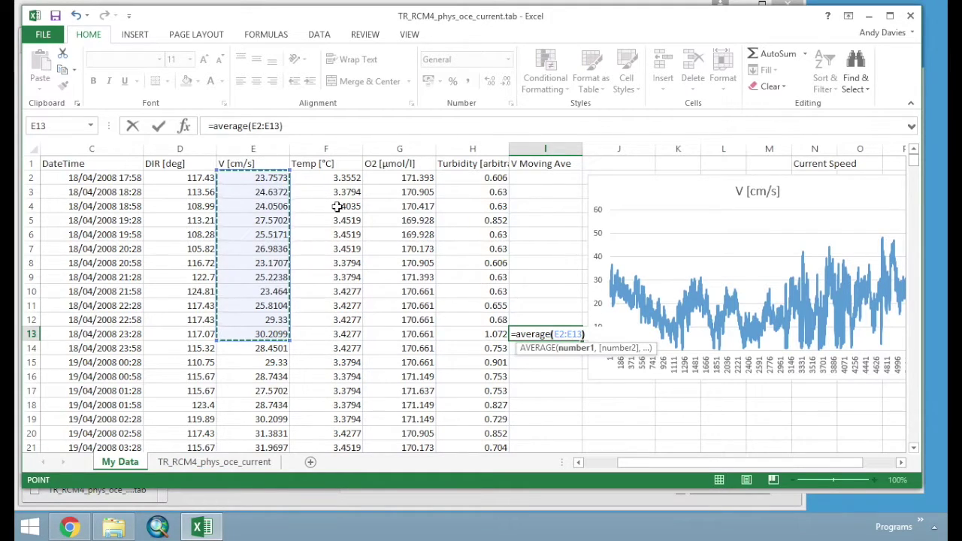
{"action": "type", "text": ")"}
{"action": "key", "text": "Return"}
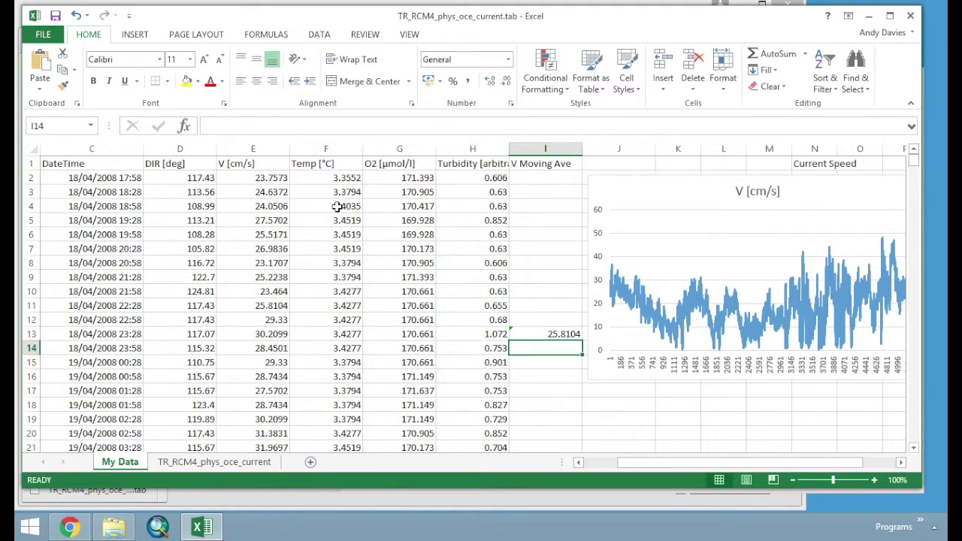
{"action": "key", "text": "Up"}
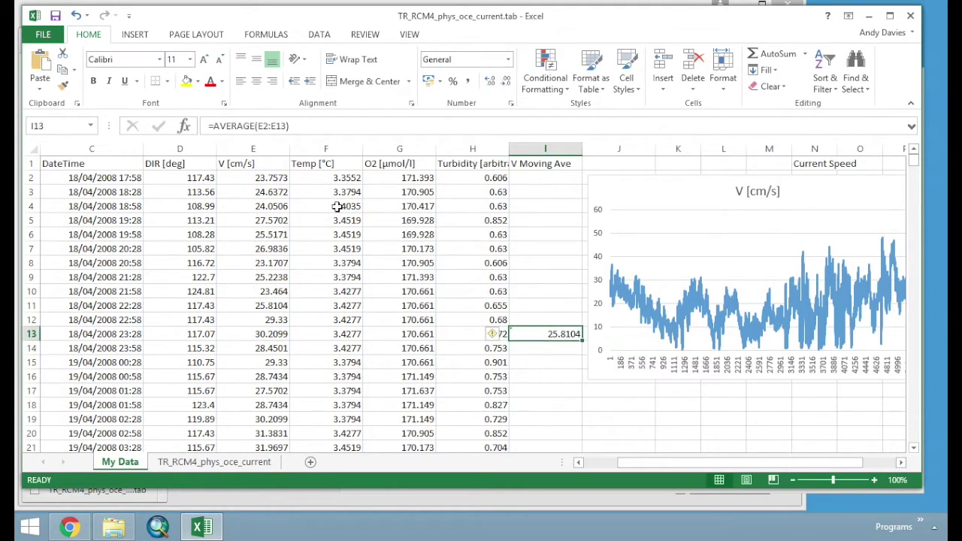
{"action": "double_click", "coordinate": [584, 341]}
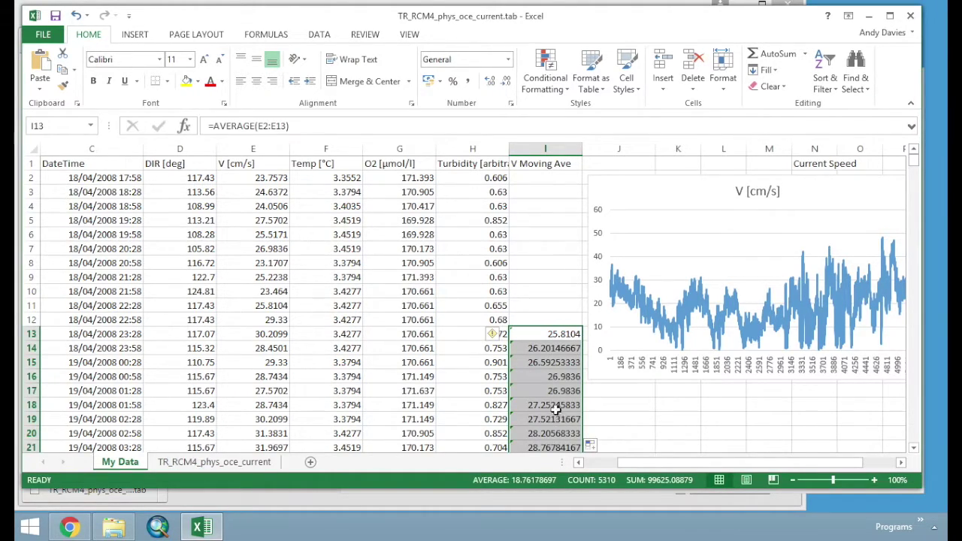
Verify the speed rows averaged in I13–I15, then move the chart left over columns C–F.
{"action": "left_click", "coordinate": [553, 349]}
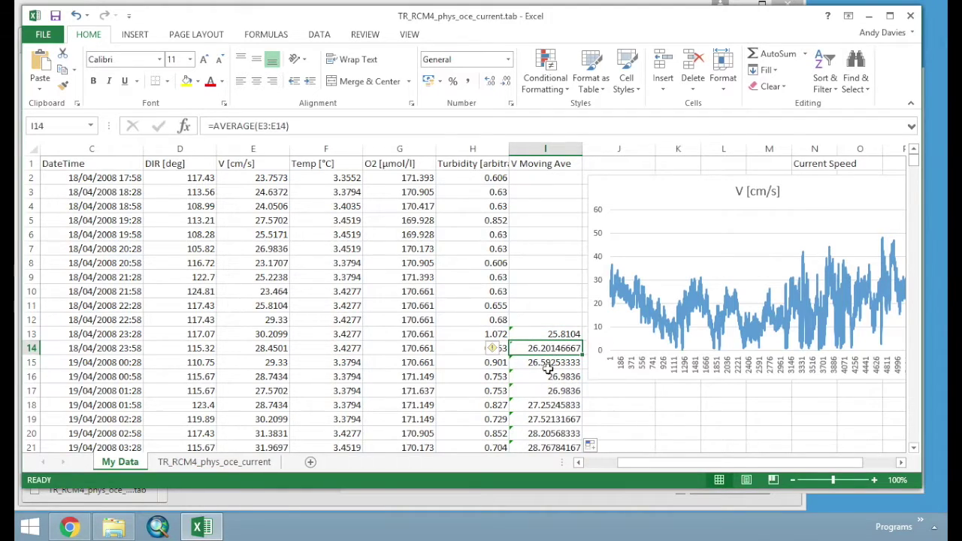
{"action": "left_click", "coordinate": [553, 362]}
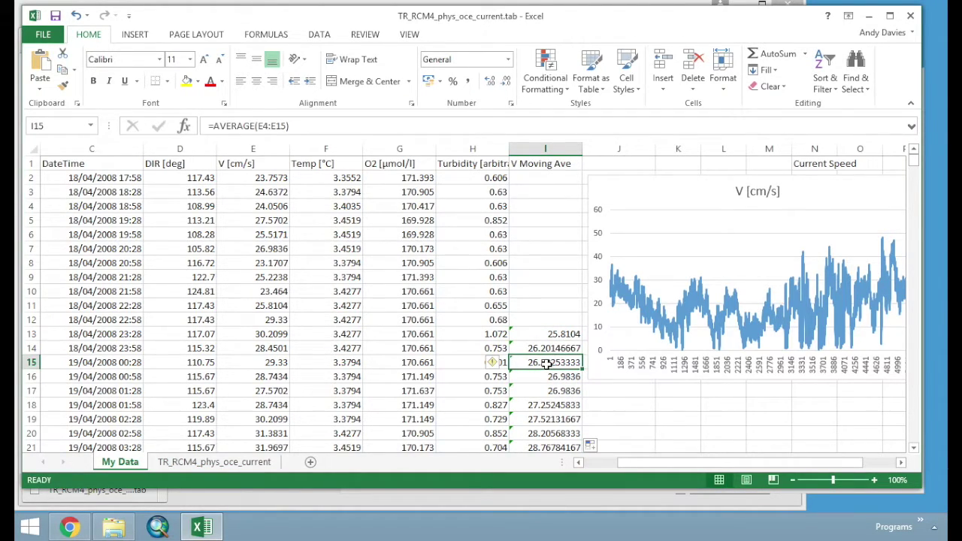
{"action": "double_click", "coordinate": [547, 364]}
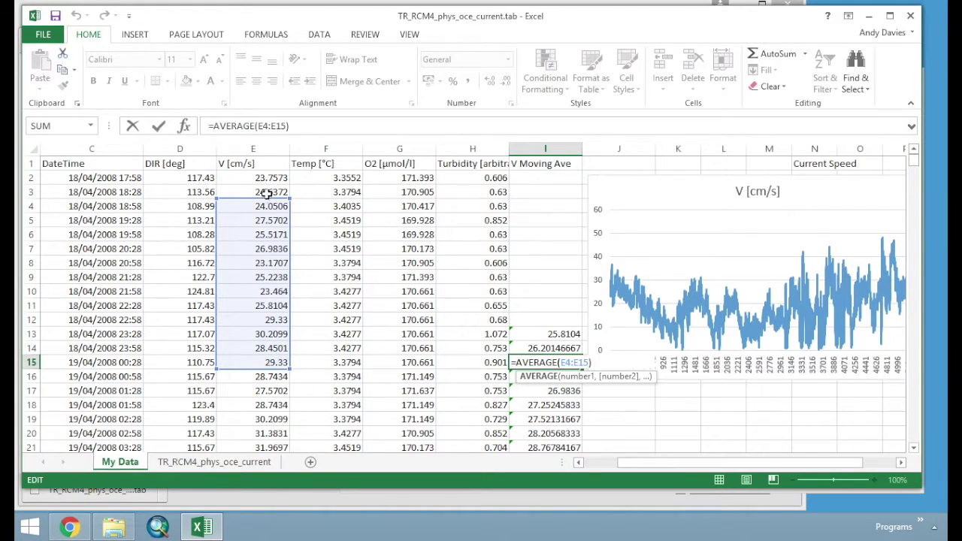
{"action": "double_click", "coordinate": [548, 347]}
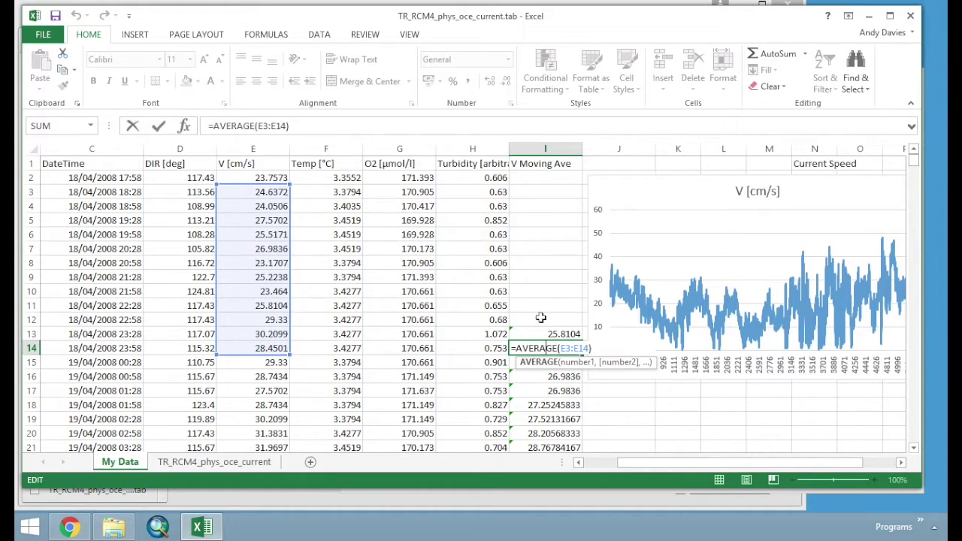
{"action": "double_click", "coordinate": [541, 332]}
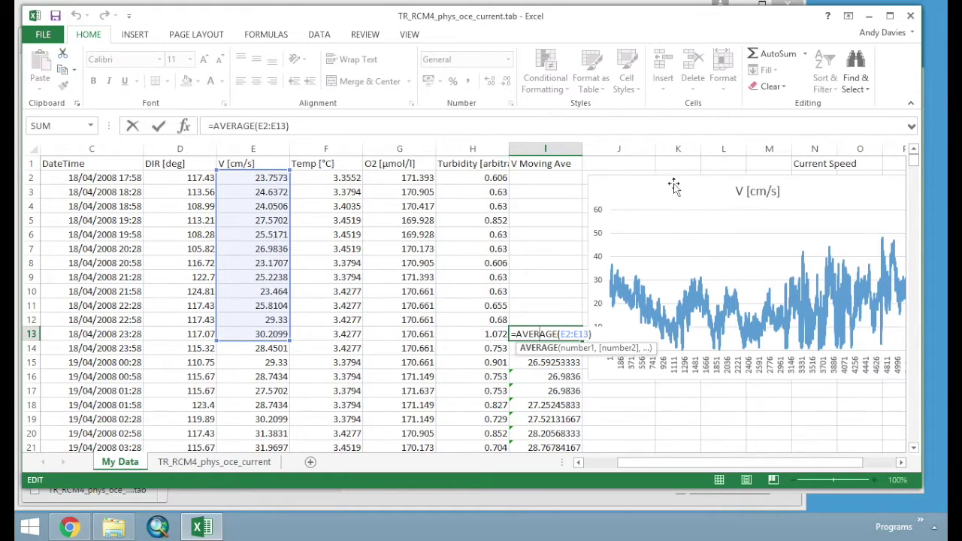
{"action": "left_click_drag", "start_coordinate": [672, 185], "coordinate": [140, 183]}
{"action": "double_click", "coordinate": [131, 196]}
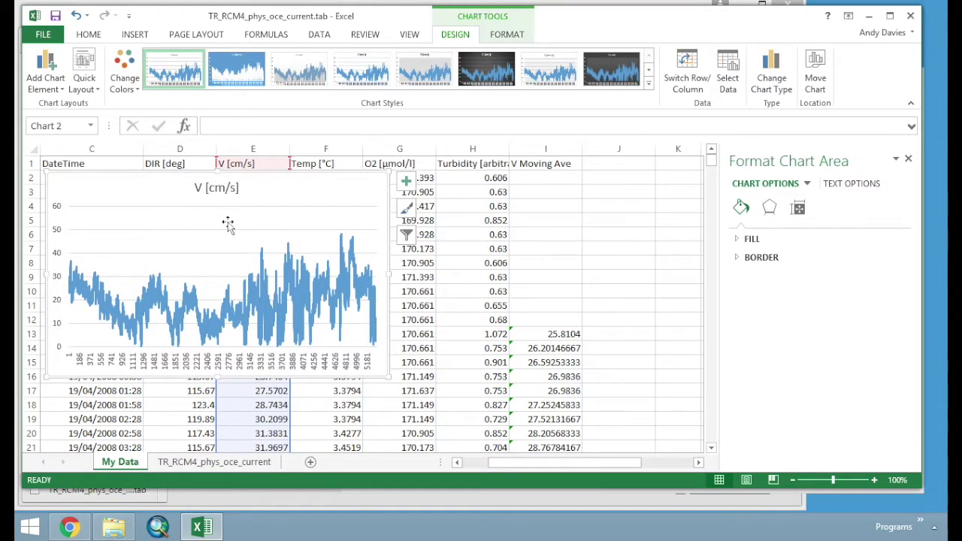
Add a chart series named from I1 with values I2:I5322 through Select Data.
{"action": "left_click", "coordinate": [728, 79]}
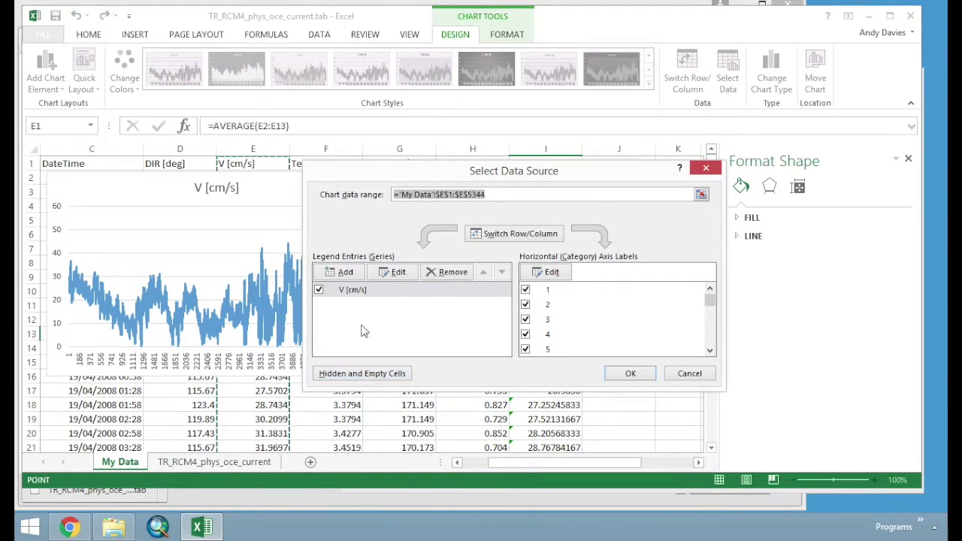
{"action": "left_click", "coordinate": [345, 274]}
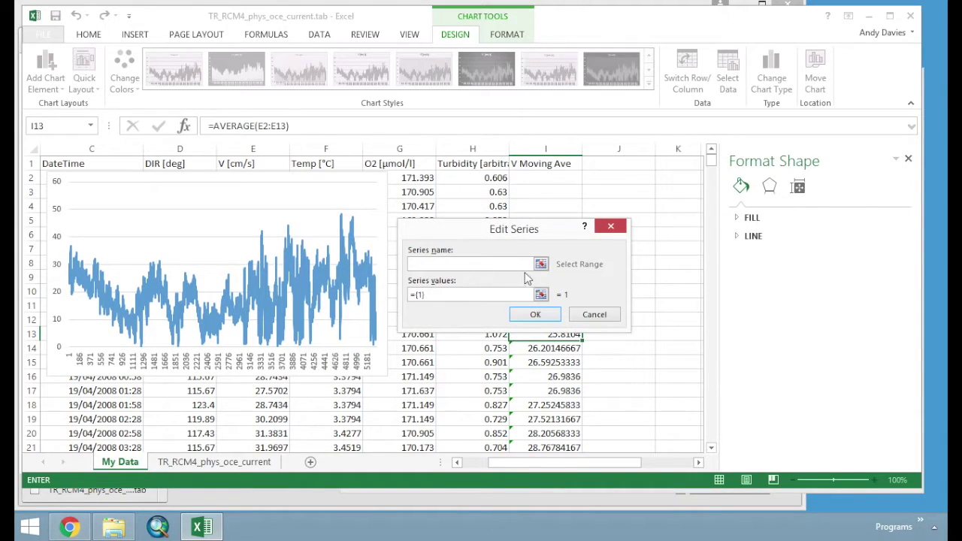
{"action": "left_click", "coordinate": [543, 265]}
{"action": "left_click", "coordinate": [546, 163]}
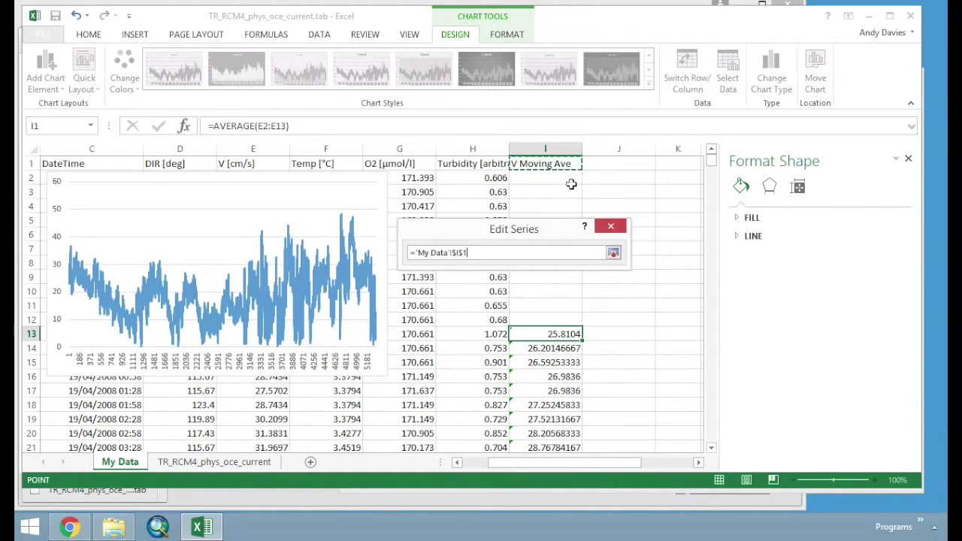
{"action": "left_click", "coordinate": [620, 262]}
{"action": "left_click", "coordinate": [542, 294]}
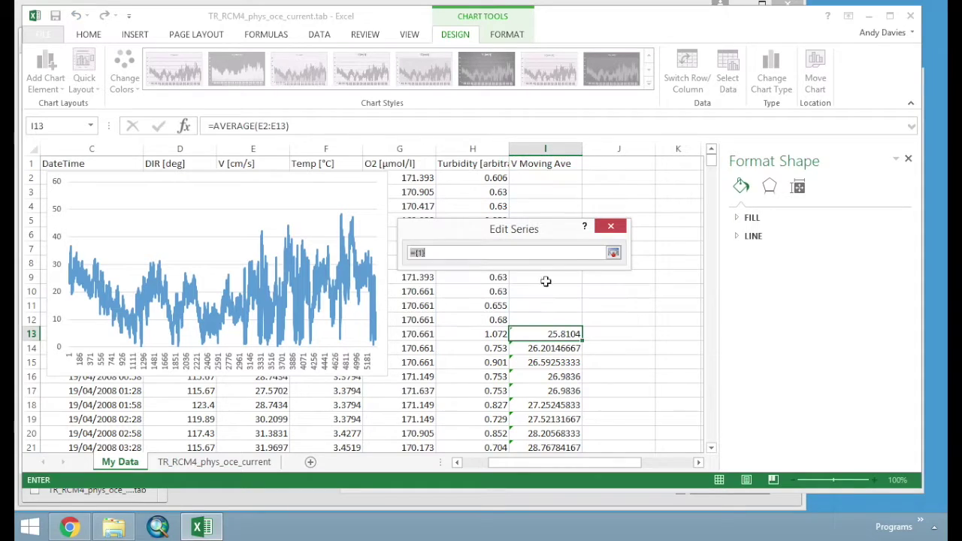
{"action": "left_click_drag", "start_coordinate": [545, 177], "coordinate": [542, 351]}
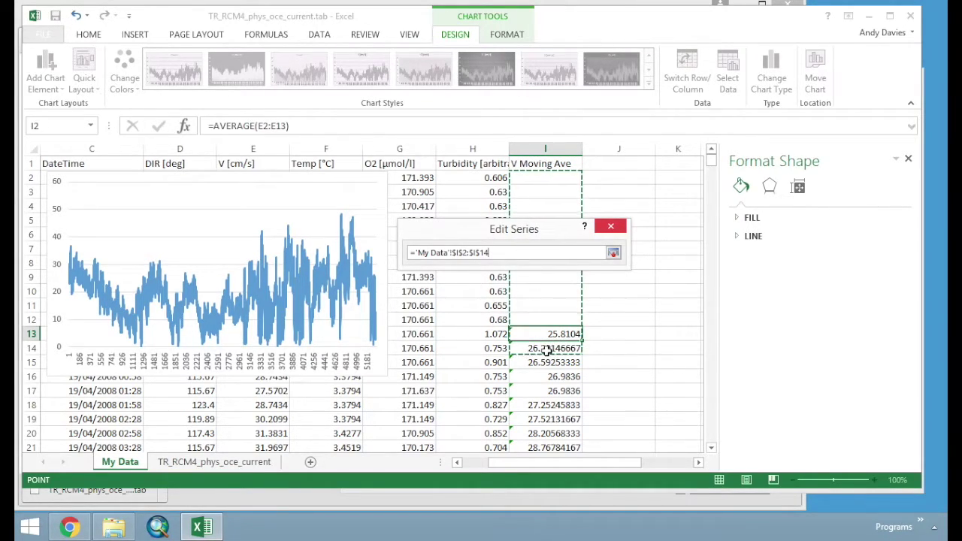
{"action": "key", "text": "ctrl+shift+Down"}
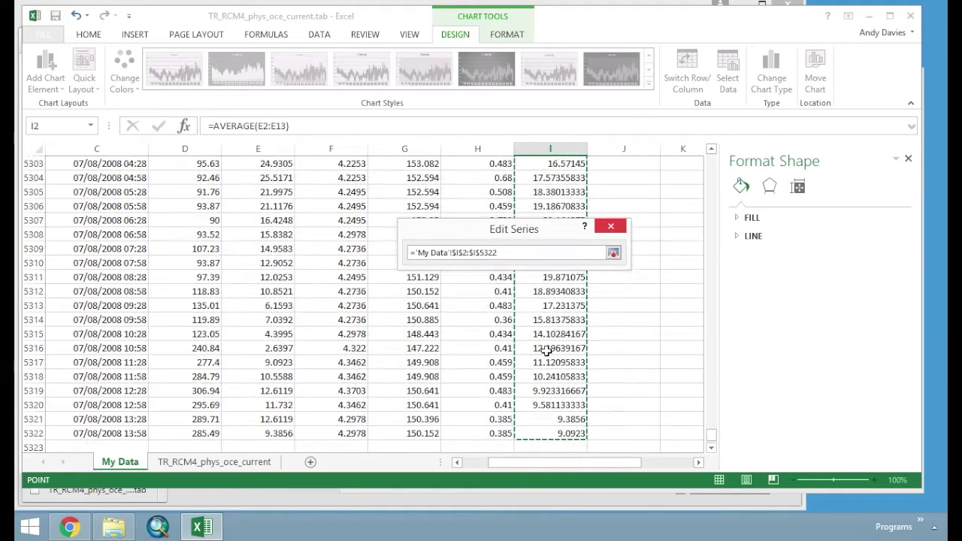
{"action": "left_click", "coordinate": [615, 254]}
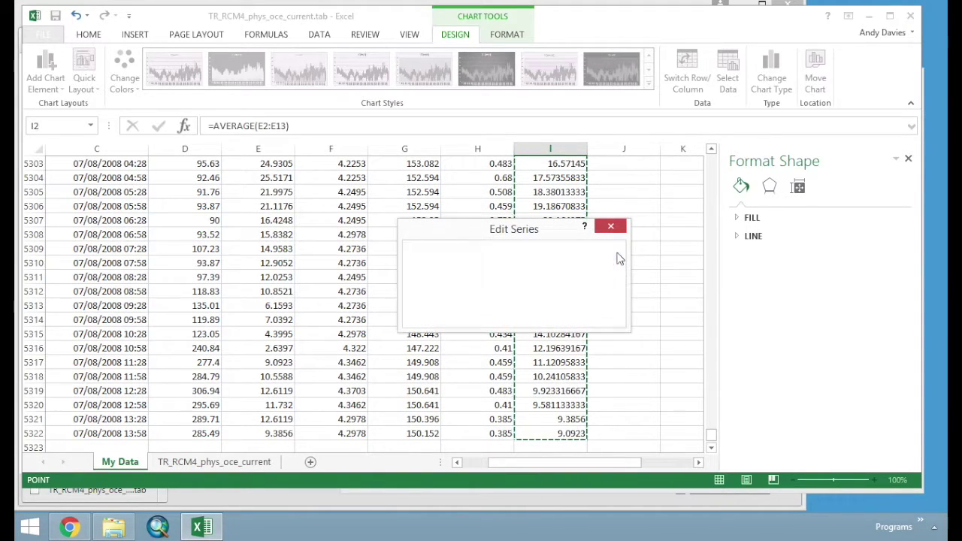
{"action": "left_click", "coordinate": [547, 320]}
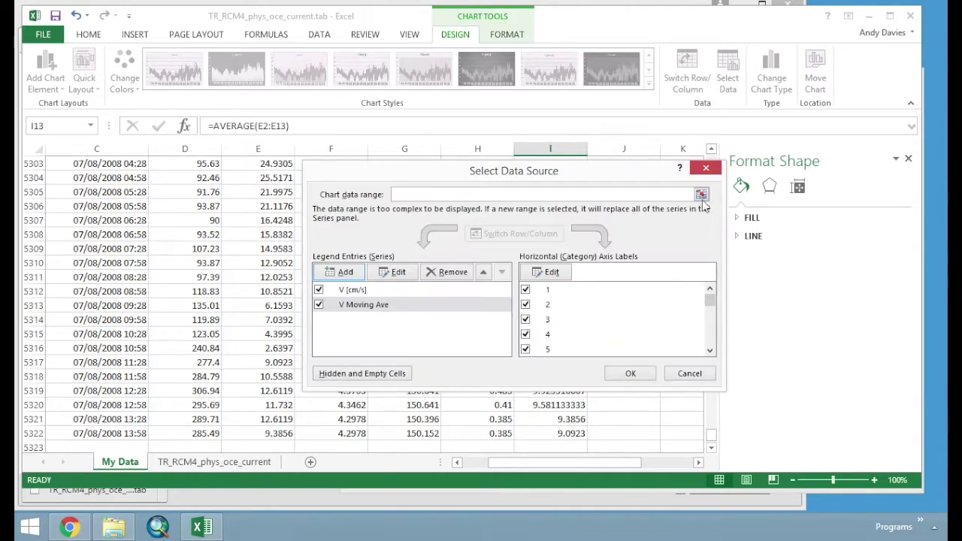
{"action": "left_click", "coordinate": [626, 373]}
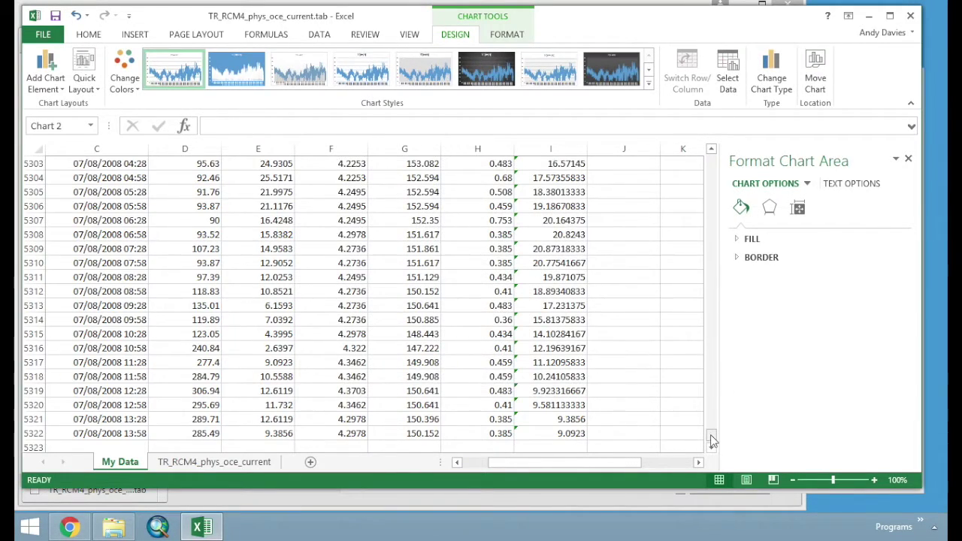
Scroll back to the top and resize the speed chart to end around column H.
{"action": "left_click_drag", "start_coordinate": [709, 436], "coordinate": [713, 158]}
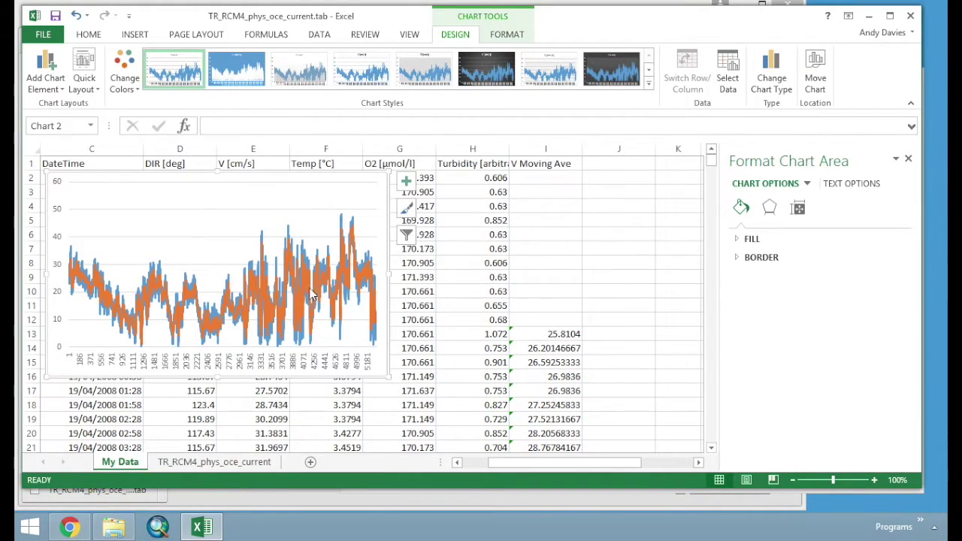
{"action": "left_click_drag", "start_coordinate": [390, 273], "coordinate": [692, 268]}
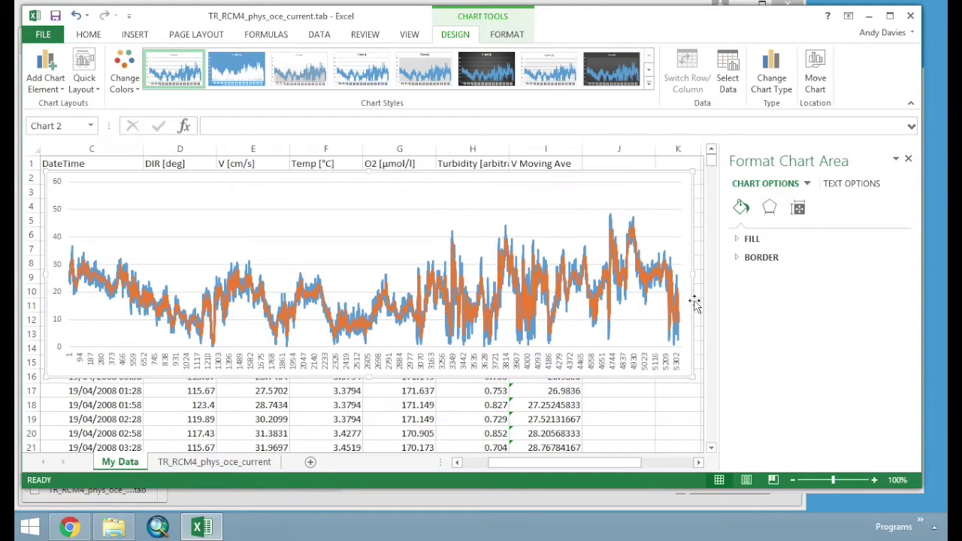
{"action": "left_click_drag", "start_coordinate": [691, 271], "coordinate": [507, 284]}
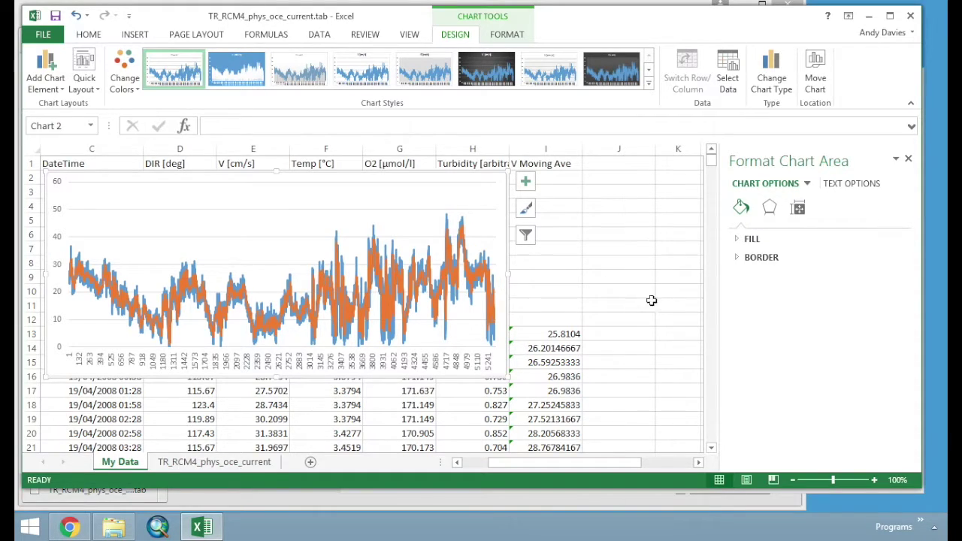
Close the Format Chart Area pane and glance right at the Correl table.
{"action": "left_click", "coordinate": [910, 159]}
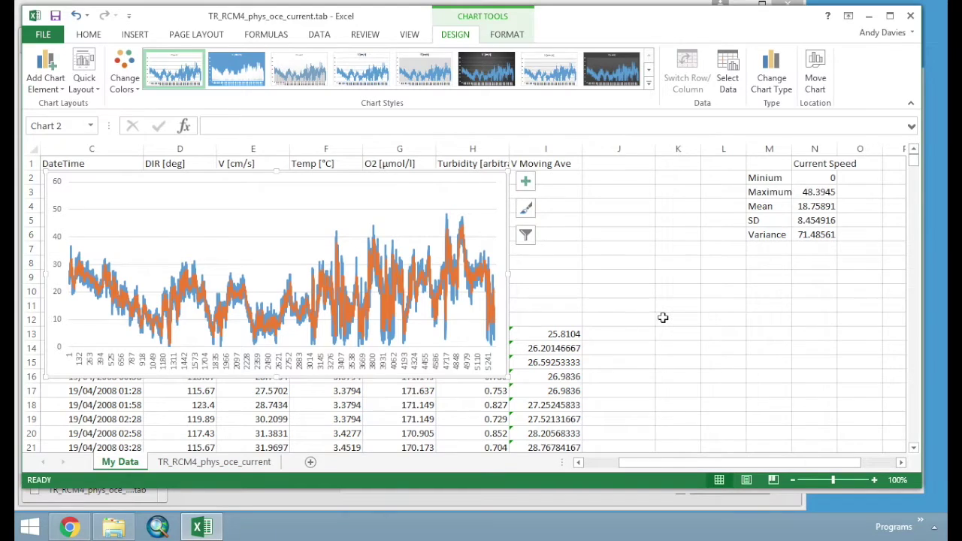
{"action": "scroll", "coordinate": [664, 318], "scroll_direction": "right", "scroll_amount": 5}
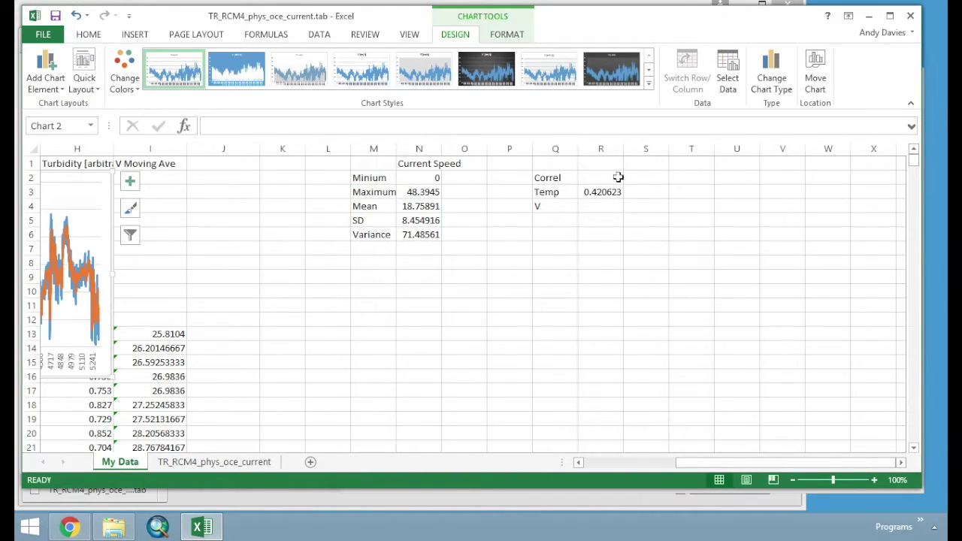
{"action": "scroll", "coordinate": [361, 312], "scroll_direction": "left", "scroll_amount": 7}
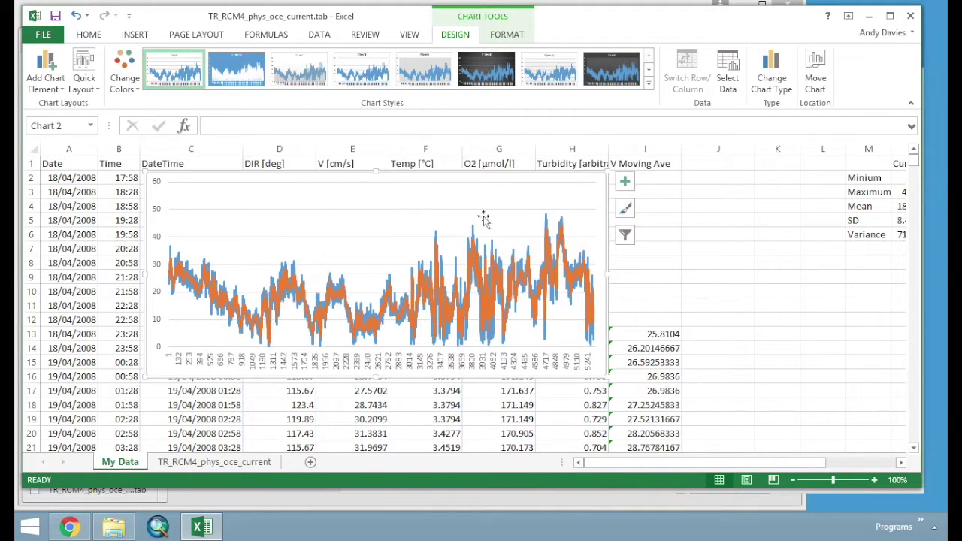